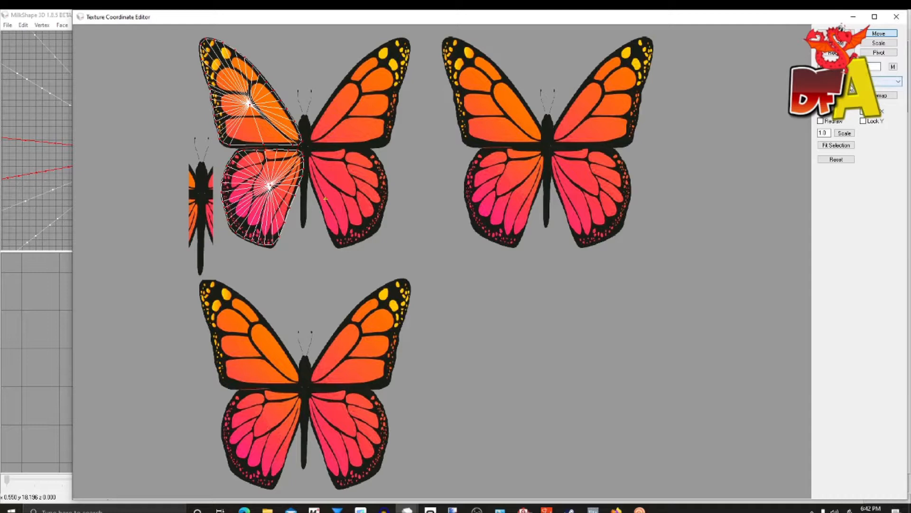
Select all of the butterfly model's geometry and return to the Texture Coordinate Editor with the wing coordinates loaded
click(851, 84)
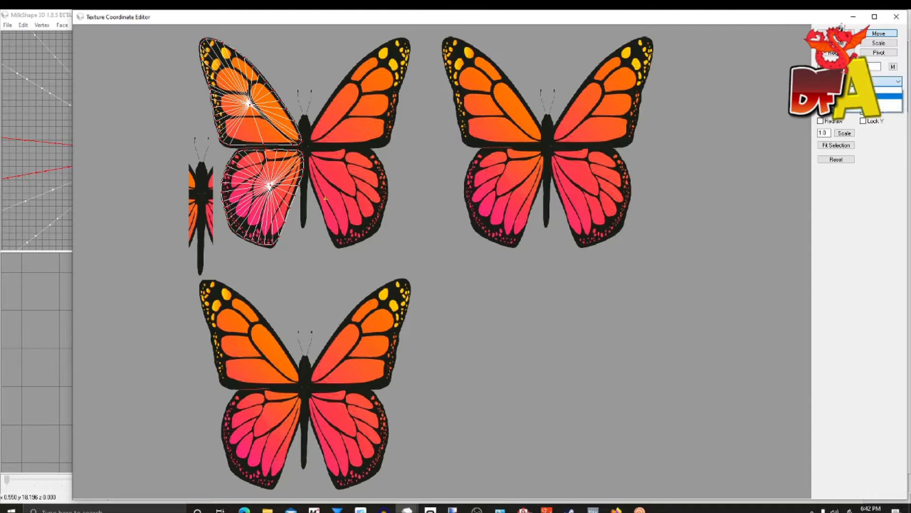
click(880, 96)
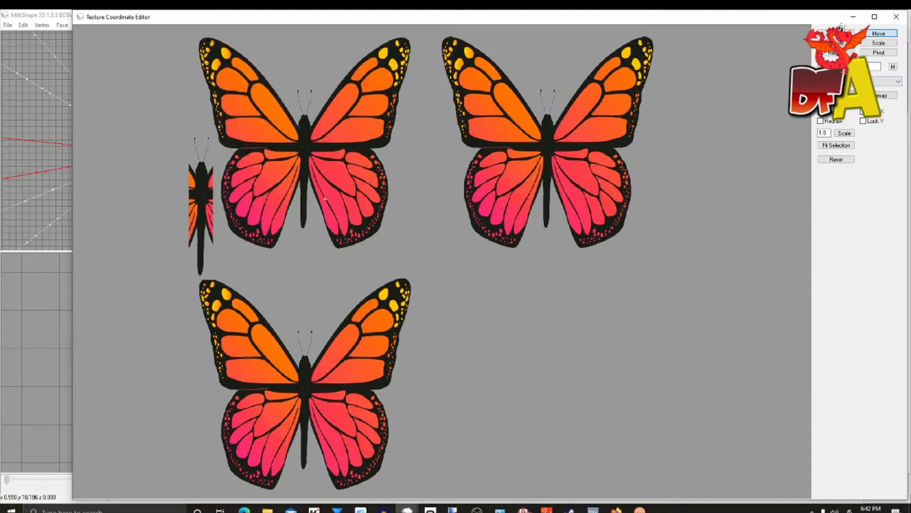
click(853, 17)
click(24, 25)
click(41, 98)
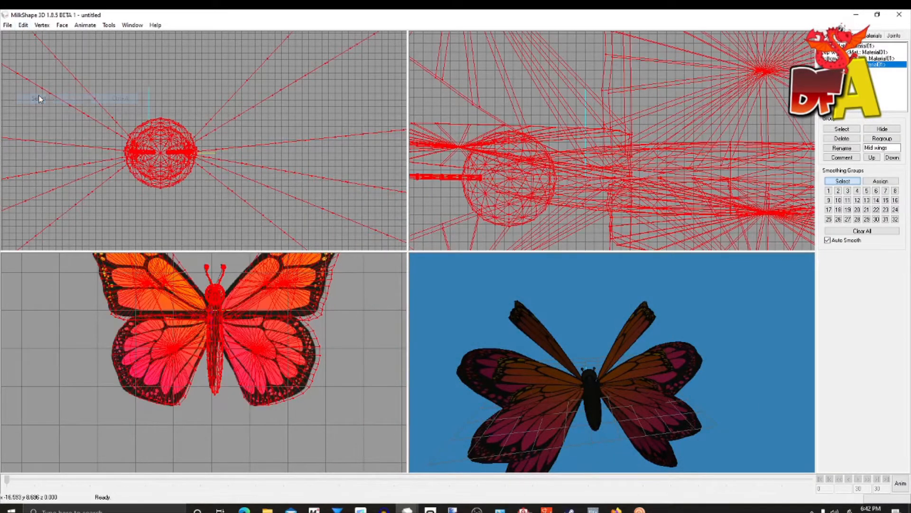
click(132, 25)
click(151, 60)
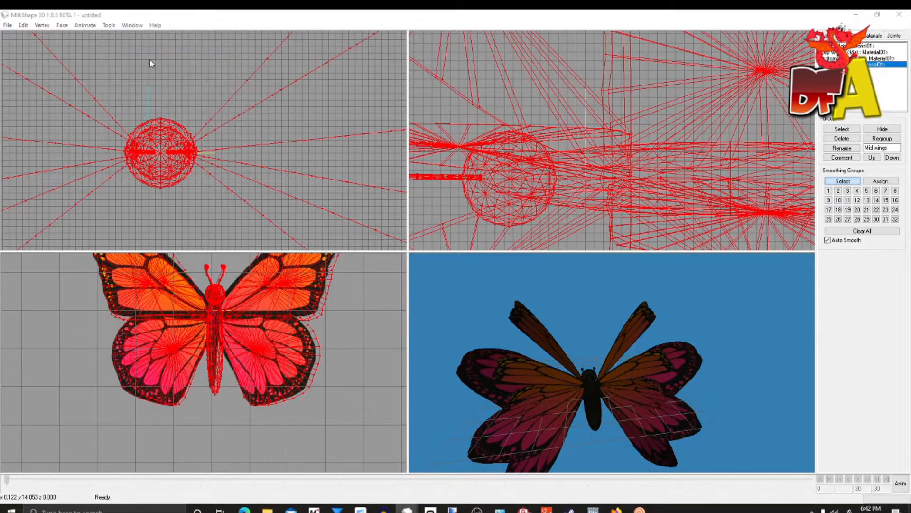
mouse_move(407, 508)
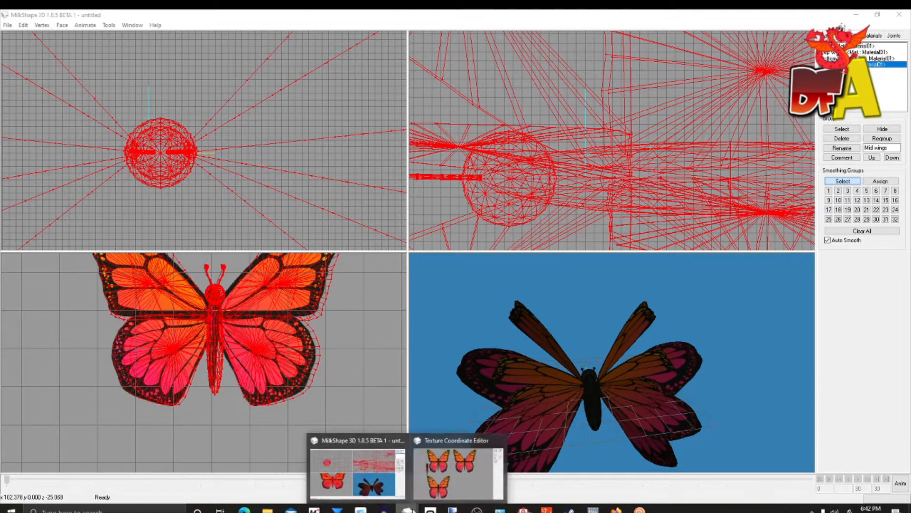
click(444, 485)
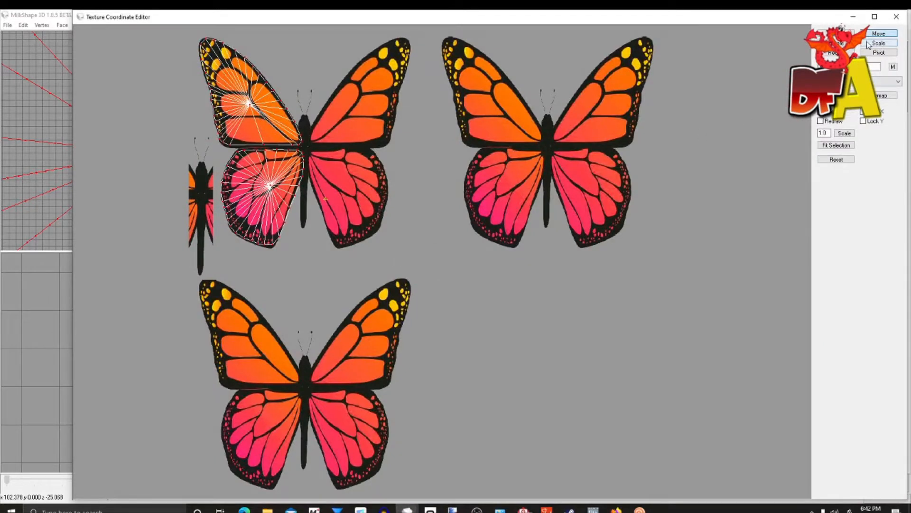
Move one wing group's texture coordinates onto the upper-right butterfly and another's onto the lower butterfly, checking the result on the 3D model
drag(281, 168, 527, 174)
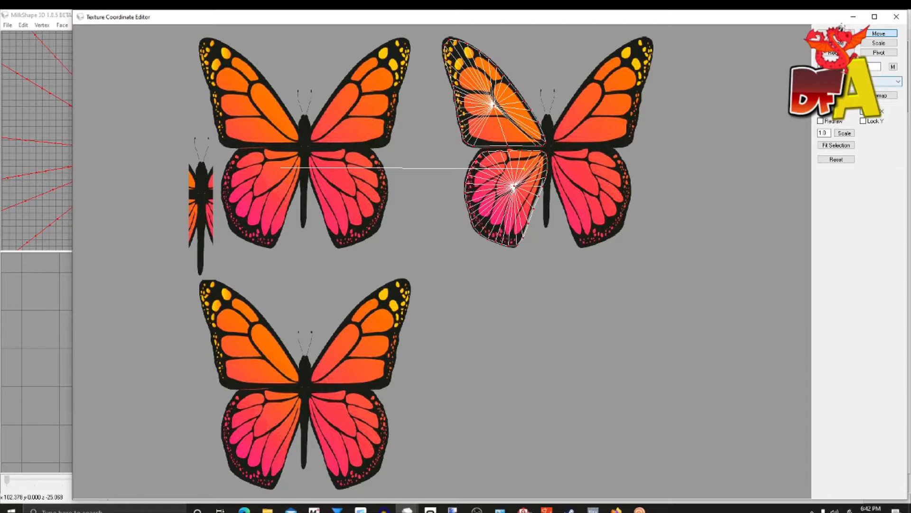
click(879, 82)
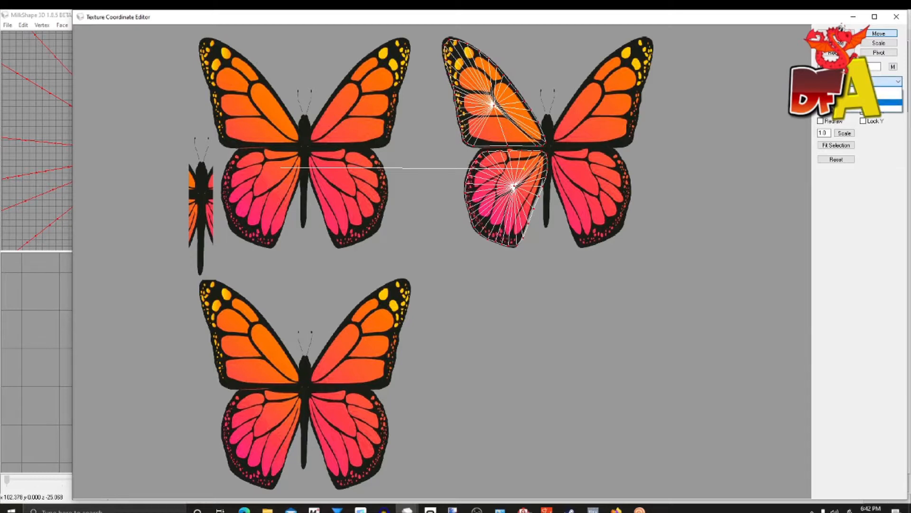
click(879, 97)
drag(256, 104, 256, 348)
click(525, 335)
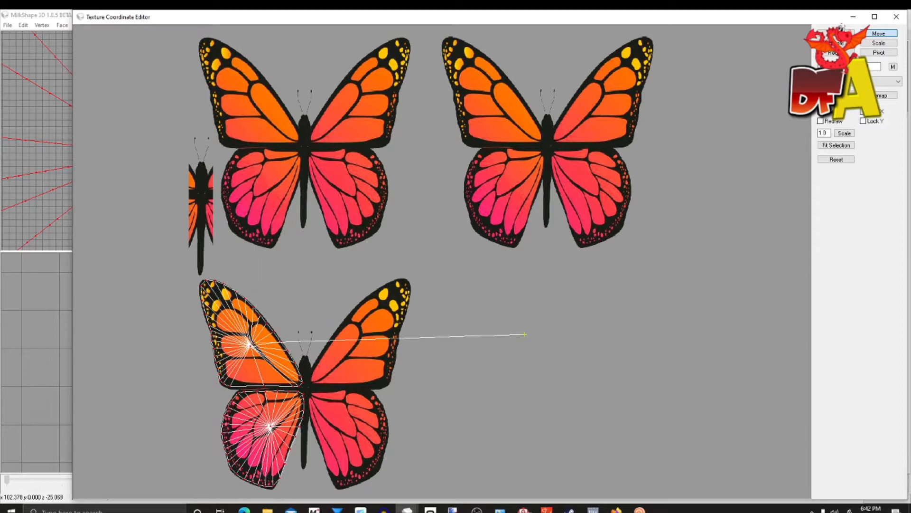
click(897, 17)
drag(597, 318, 364, 415)
drag(665, 352, 658, 369)
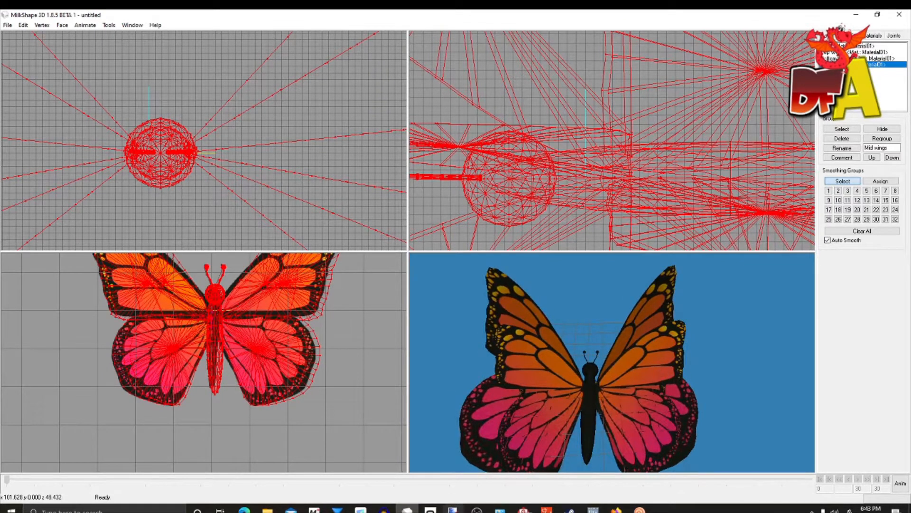
Switch to 3.png in paint.net, finish the pixel move and deselect the upper-right butterfly
click(451, 503)
click(415, 472)
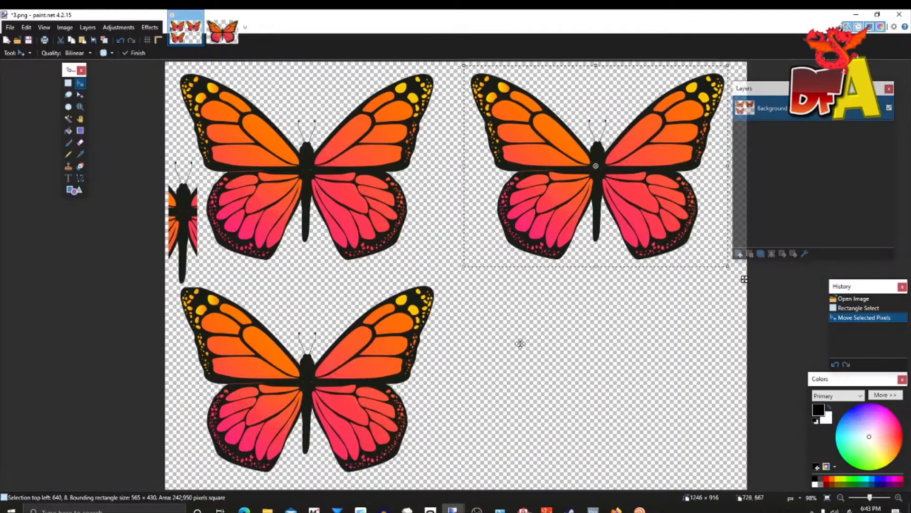
click(69, 84)
click(106, 99)
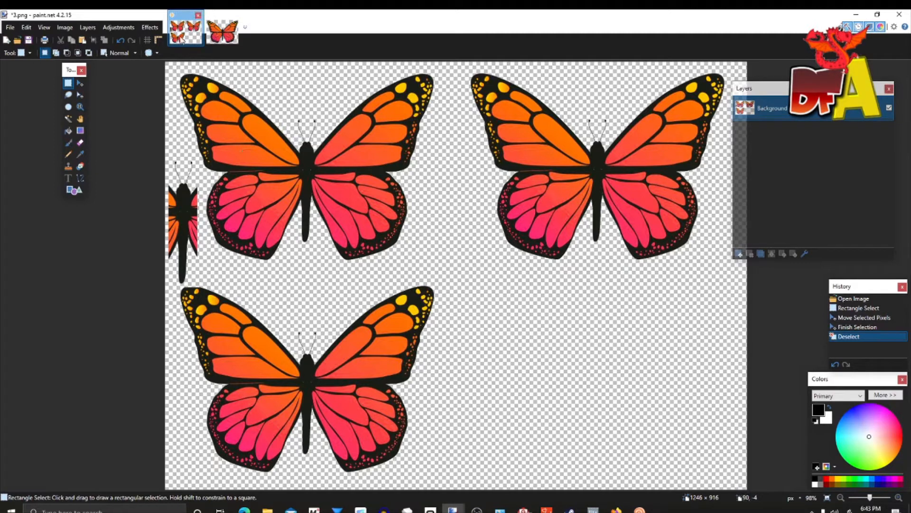
Rename image file 3 in the desktop's Butterfly folder to 1
click(269, 509)
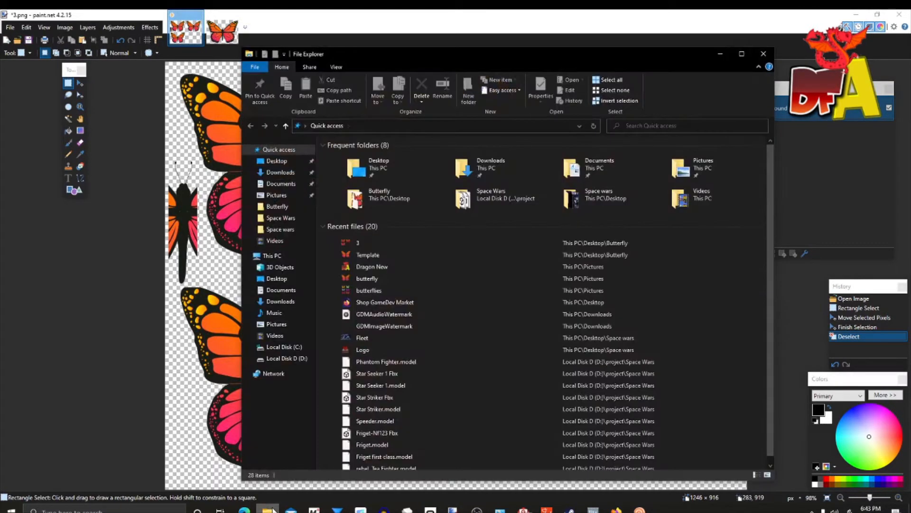
click(279, 164)
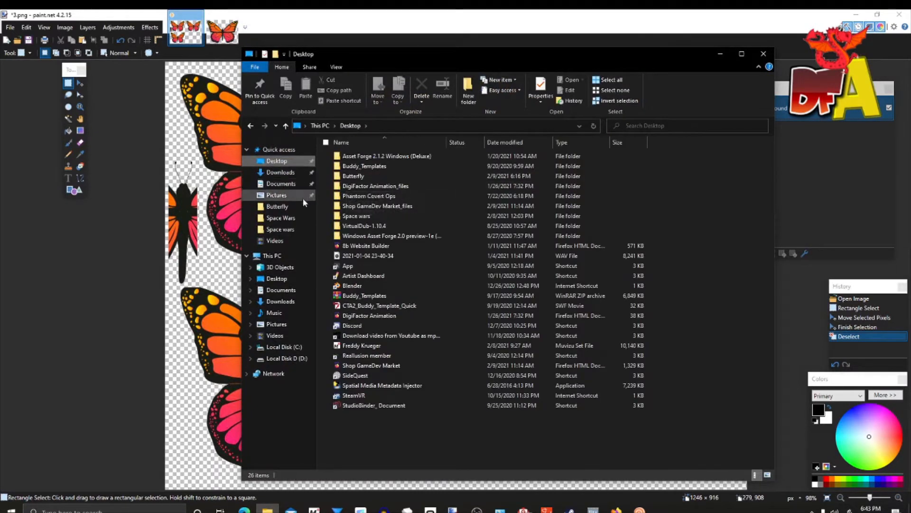
double_click(366, 175)
right_click(366, 173)
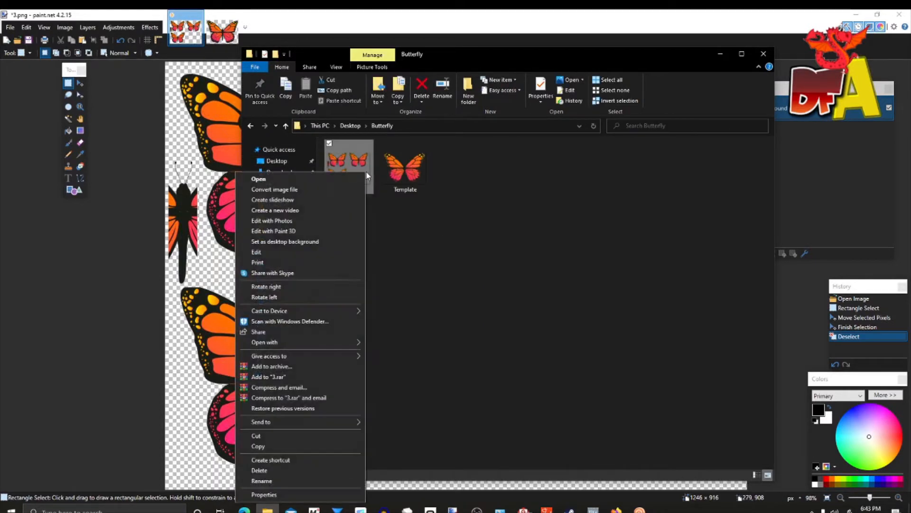
click(277, 479)
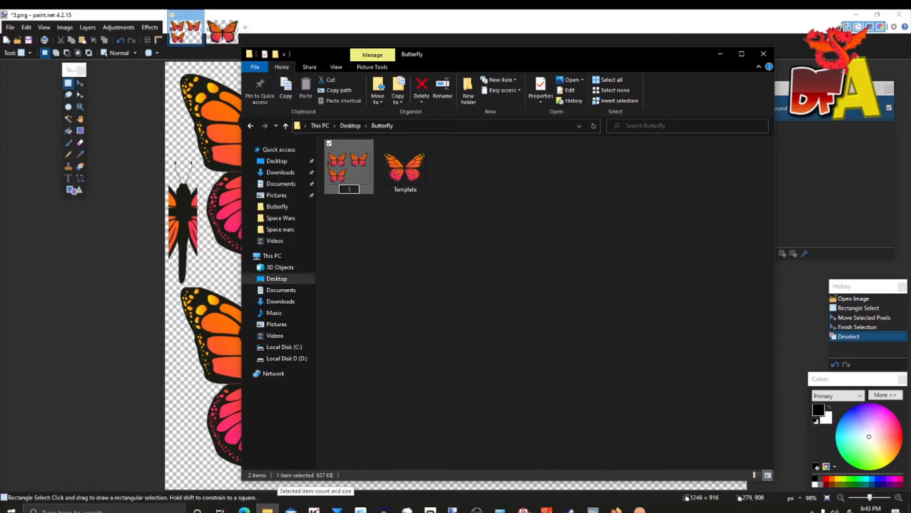
text(1)
key(Return)
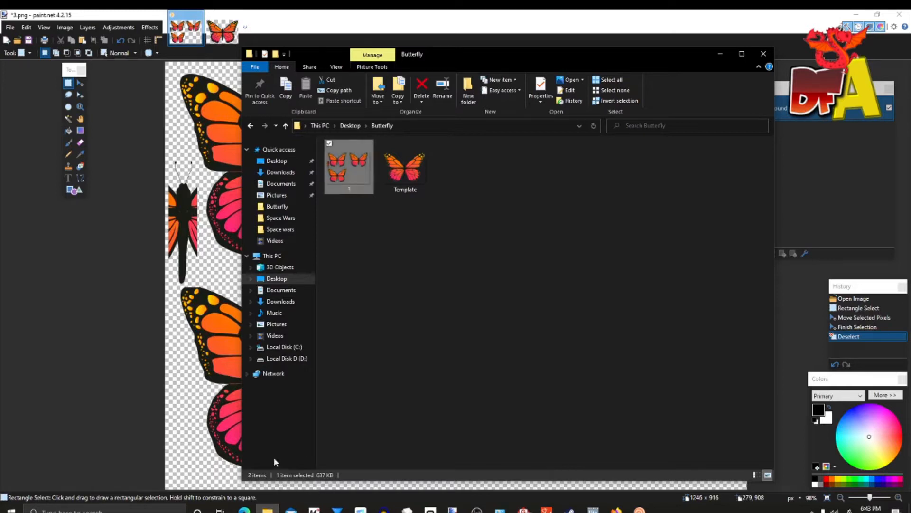
click(764, 54)
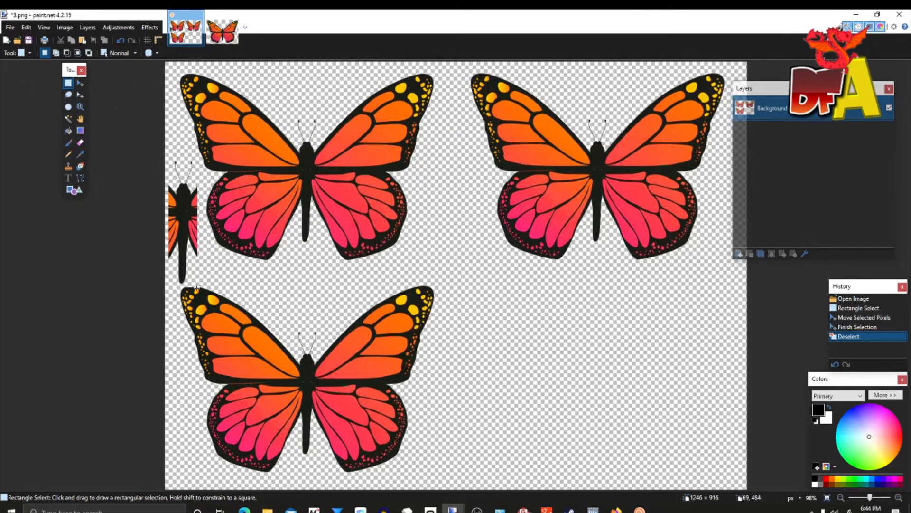
Cut the bottom butterfly and the upper-left butterfly out of the texture sheet using rectangular selections
drag(180, 283, 455, 479)
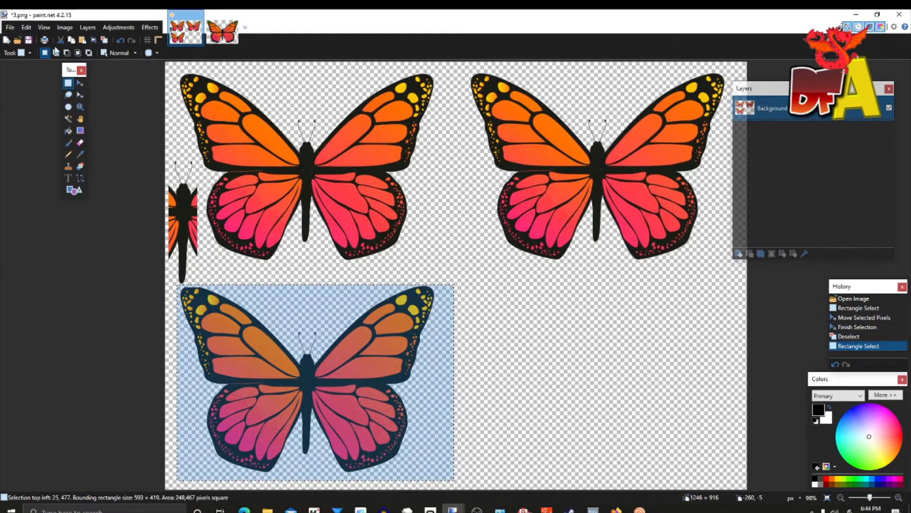
click(61, 39)
drag(306, 75, 206, 174)
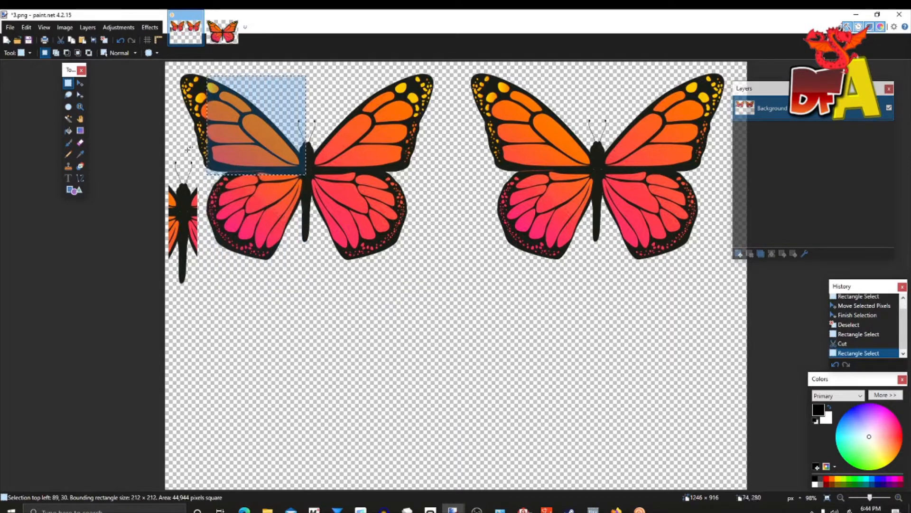
drag(170, 67, 442, 174)
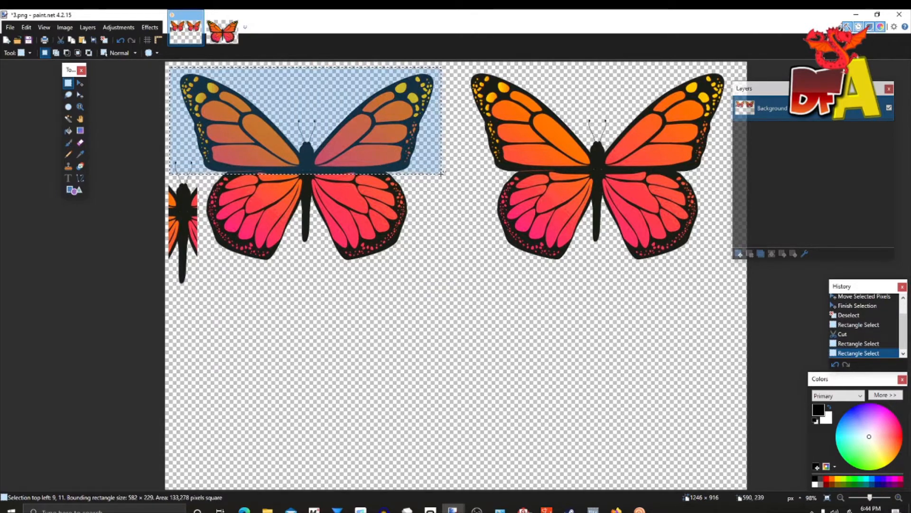
click(230, 231)
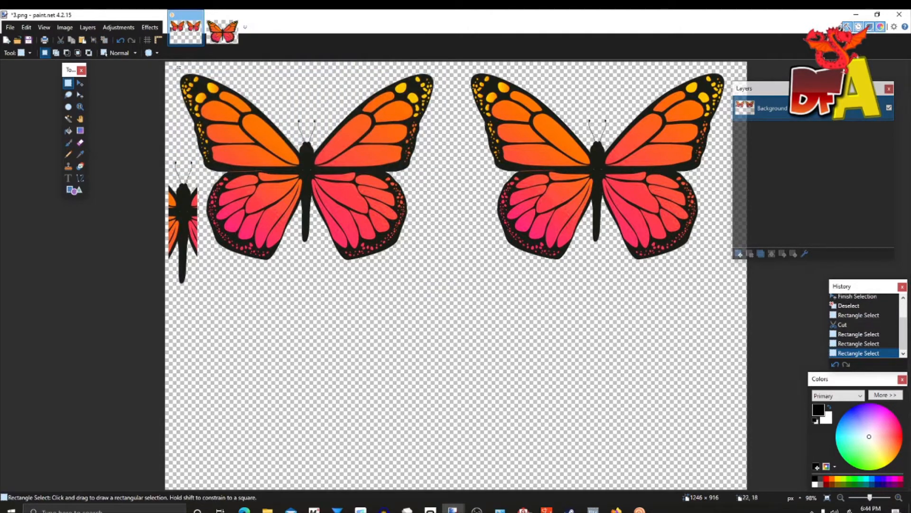
drag(159, 68, 443, 170)
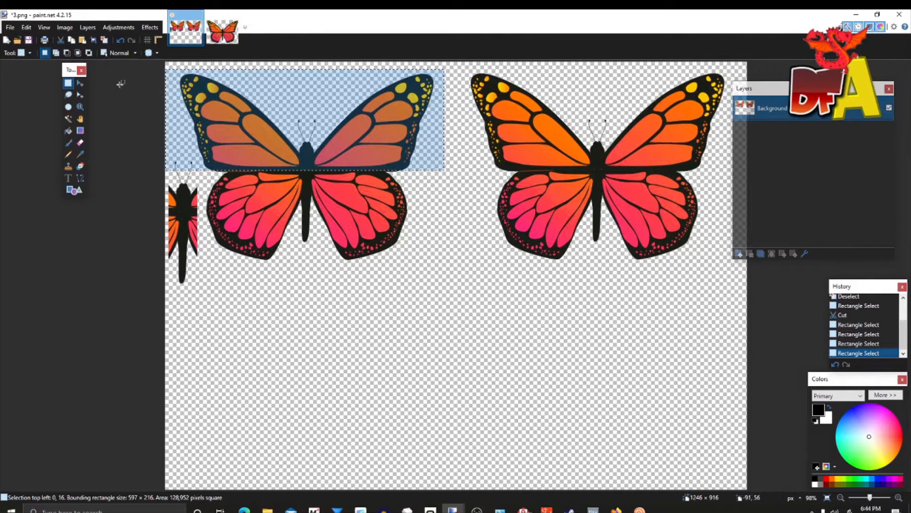
click(61, 40)
drag(436, 139, 204, 293)
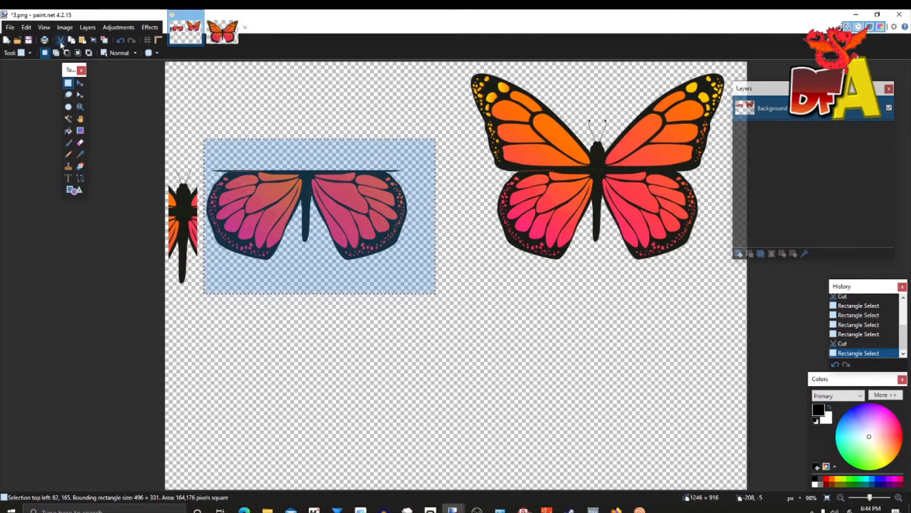
click(61, 40)
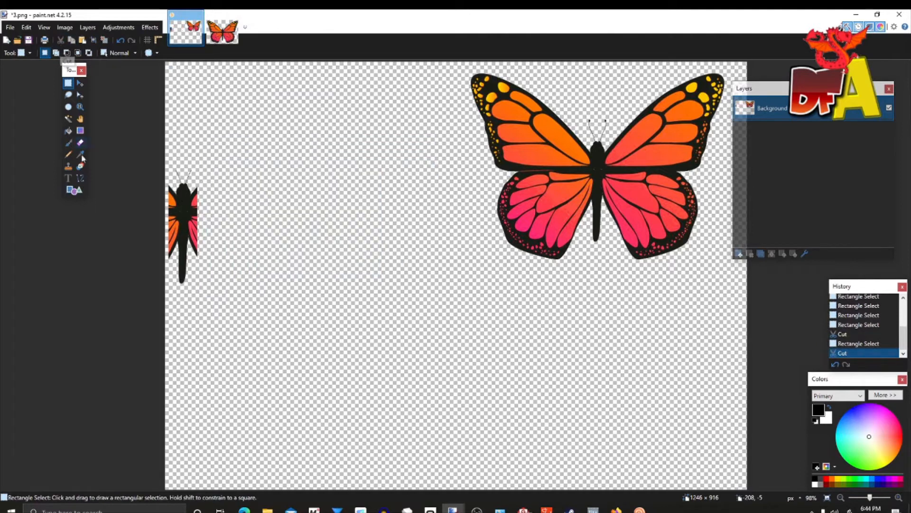
Save the image as a PNG named 2 in the Butterfly folder, keeping the offered save settings
click(9, 26)
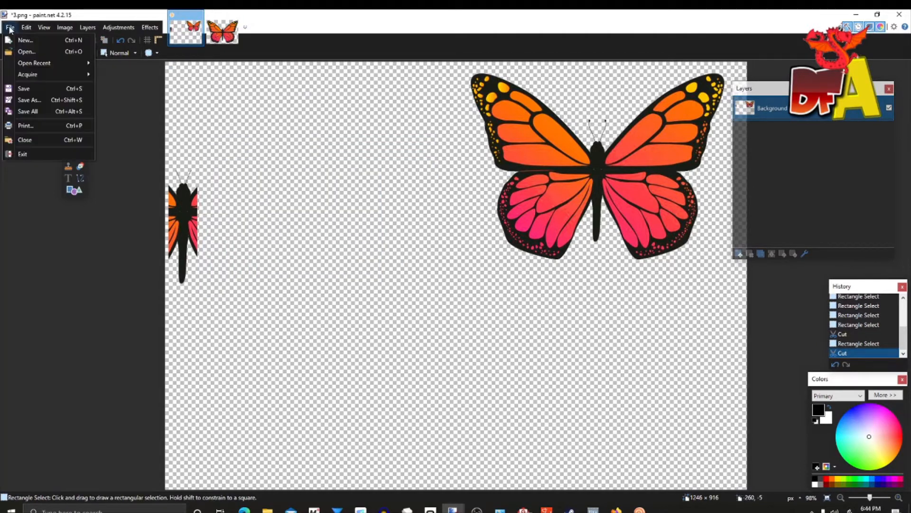
click(29, 99)
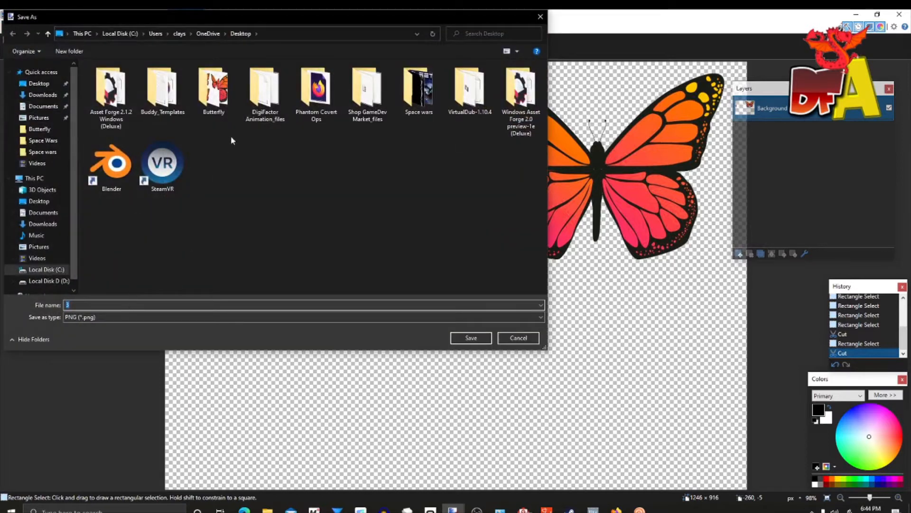
double_click(224, 100)
click(117, 305)
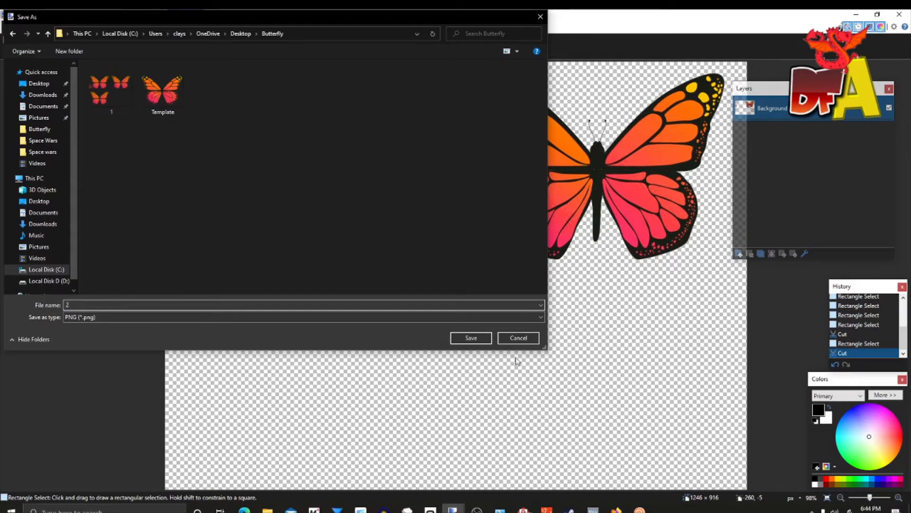
click(478, 338)
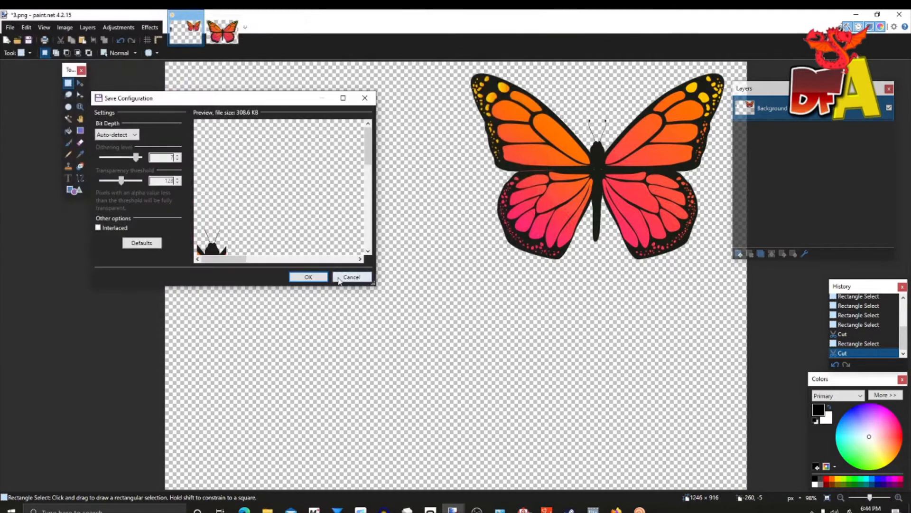
click(308, 277)
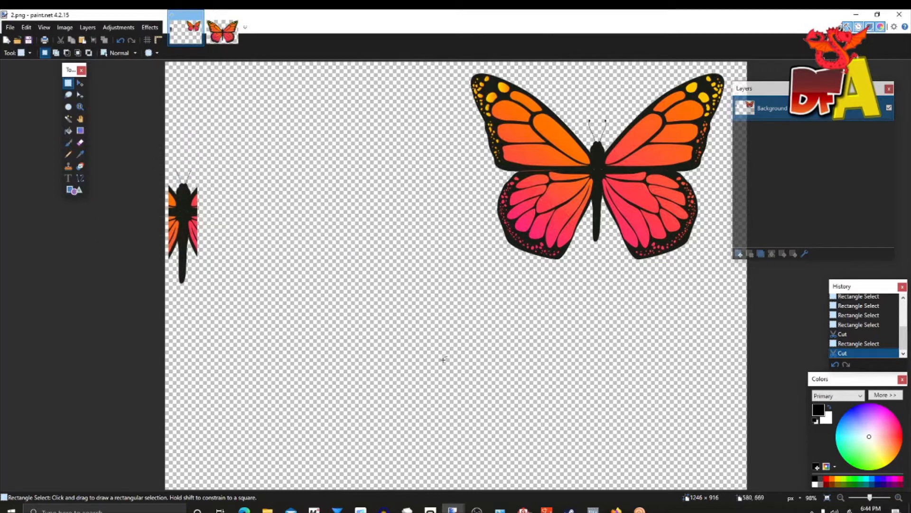
Undo the cuts and selections until the upper-left and bottom butterflies are back on the sheet
click(119, 41)
click(120, 41)
click(120, 41)
click(120, 41)
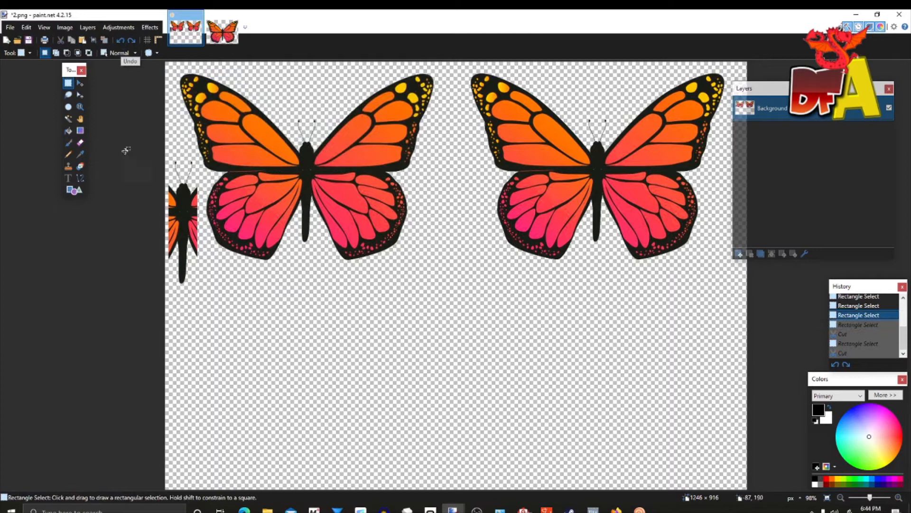
click(120, 41)
click(121, 44)
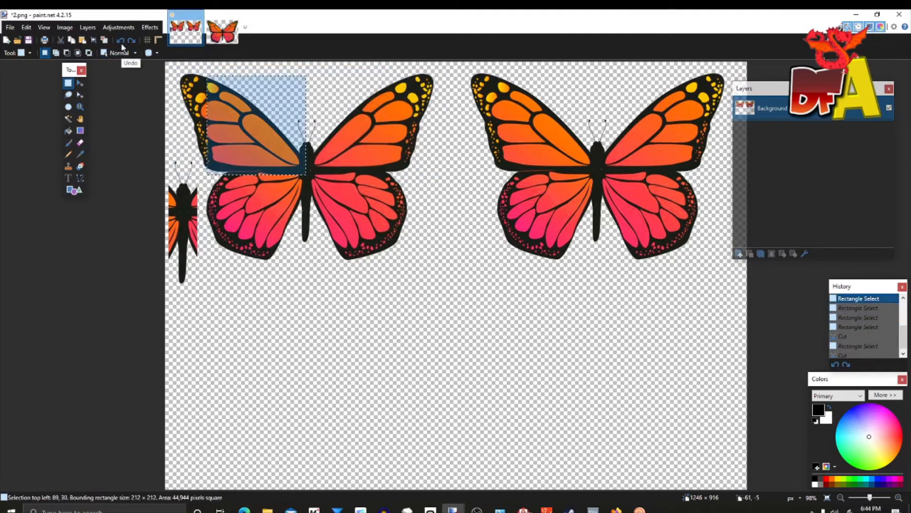
click(122, 43)
click(121, 43)
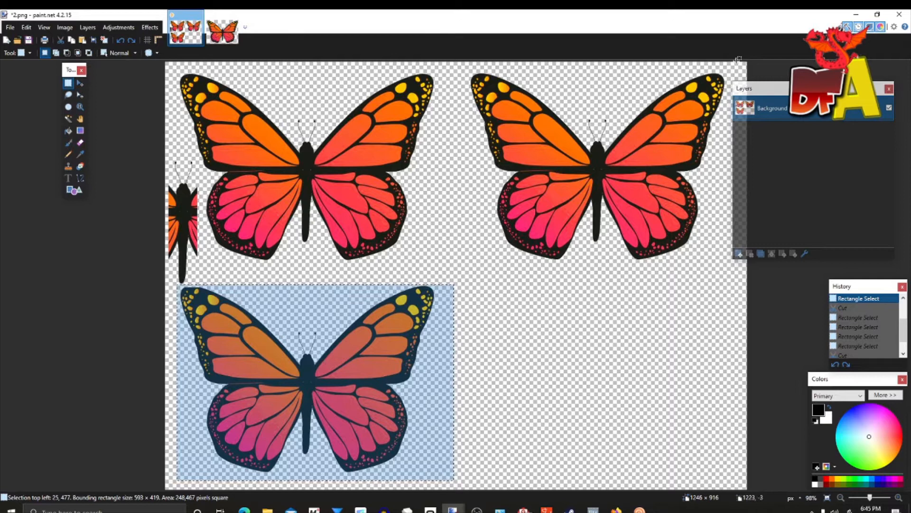
Cut the two upper butterflies and the leftover upper-left wing fragment out of the sheet, keeping the bottom butterfly and the small body piece
drag(735, 64, 203, 279)
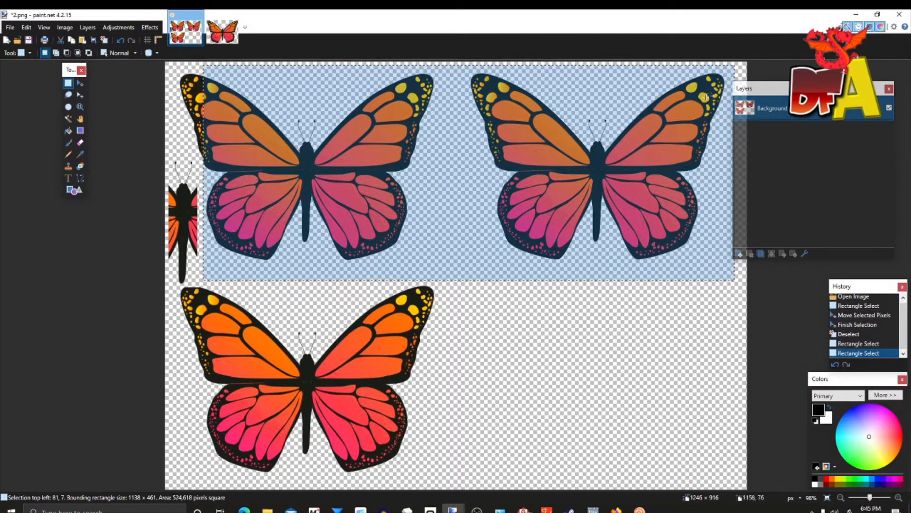
click(60, 40)
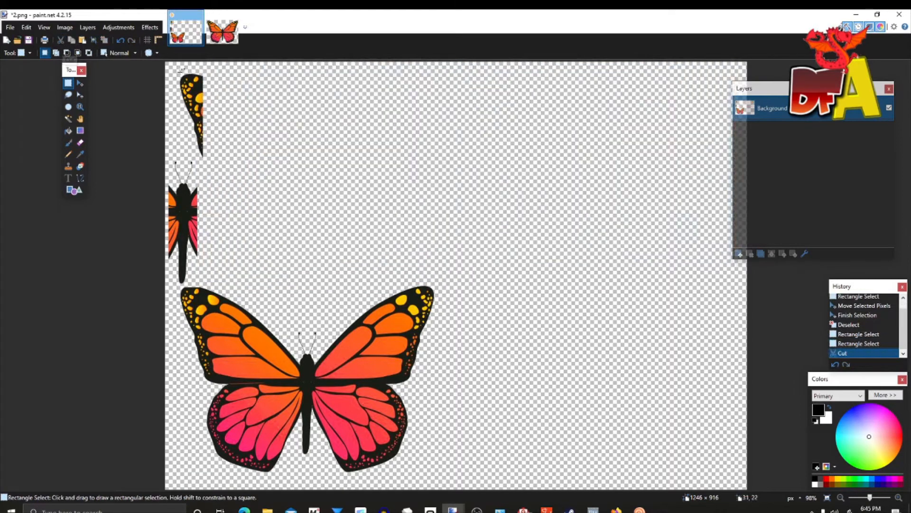
drag(170, 65, 229, 156)
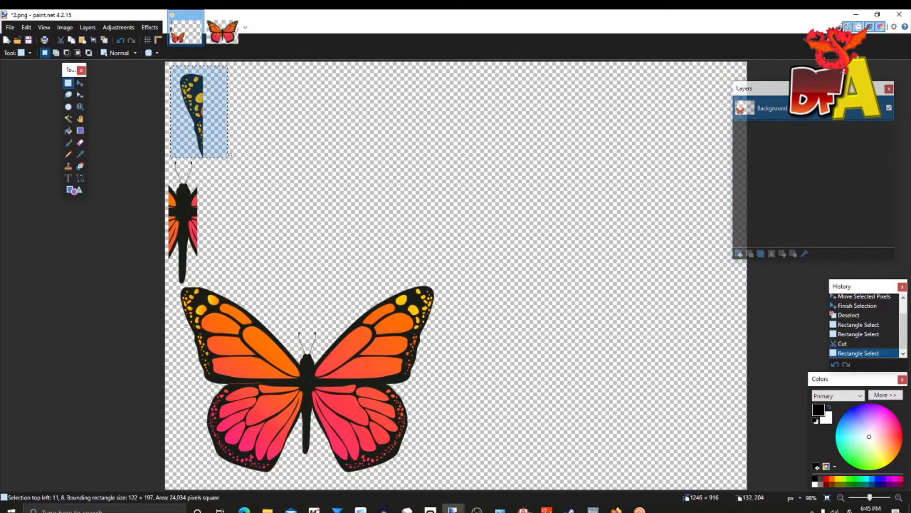
click(60, 40)
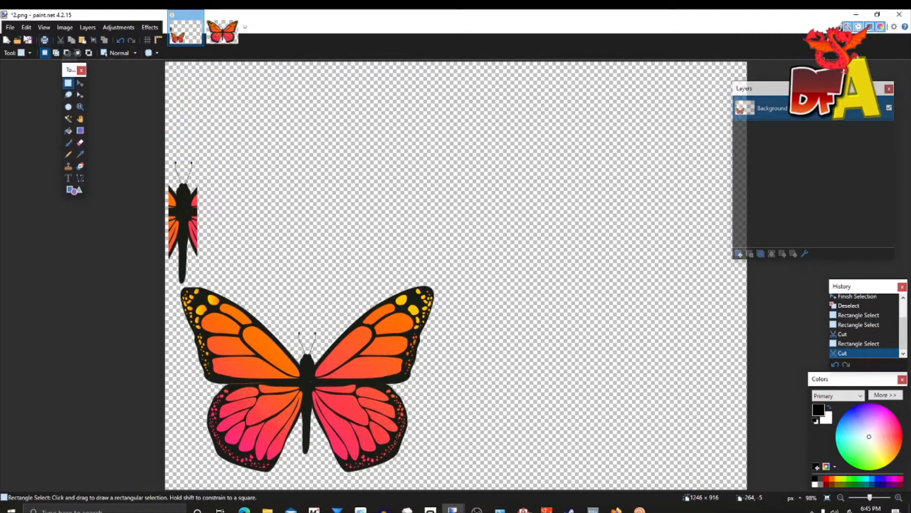
Save the image as a PNG named 3 in the Butterfly folder, keeping the offered save settings
click(10, 27)
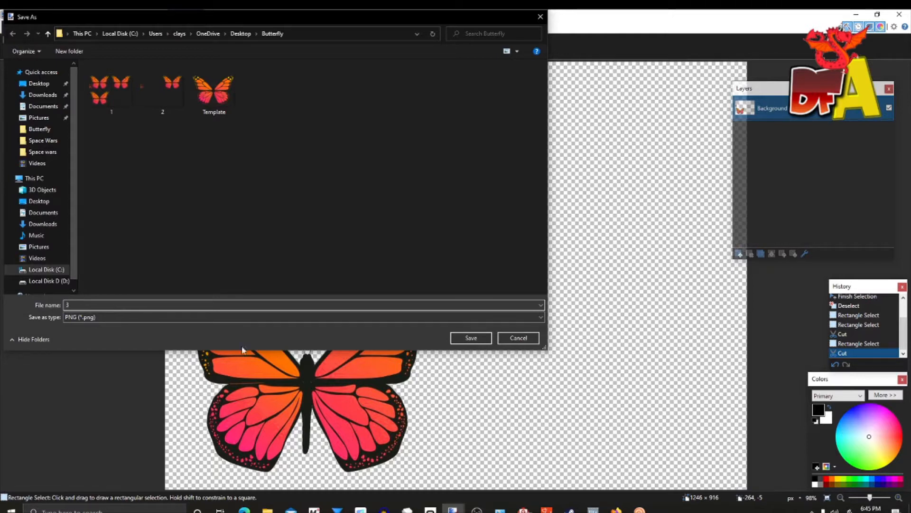
click(490, 338)
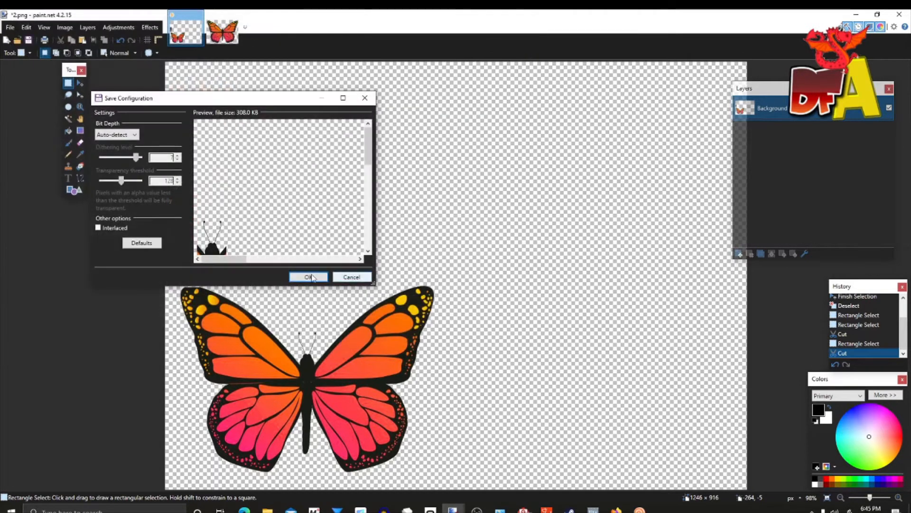
click(309, 277)
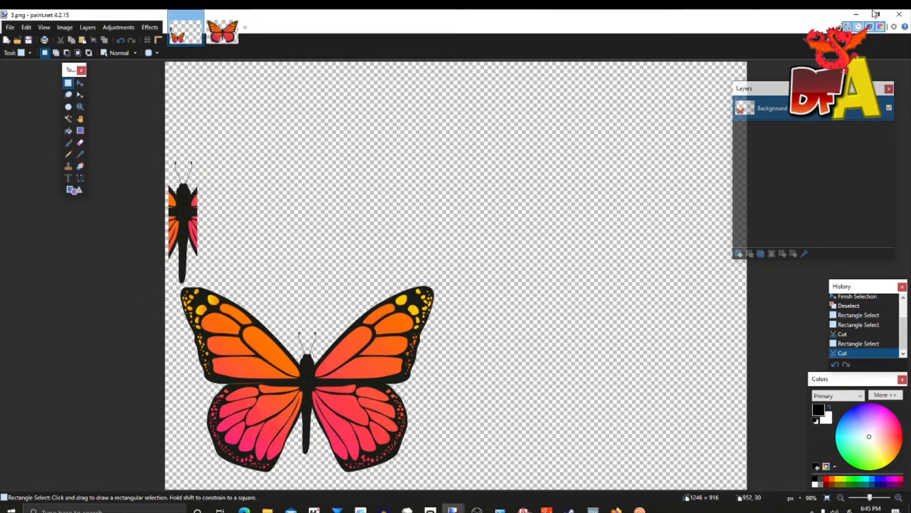
Switch to MilkShape 3D, load image 1 from the Butterfly folder as Material01's texture, and inspect the wings in the 3D view
click(858, 17)
mouse_move(597, 350)
mouse_down()
mouse_move(655, 325)
mouse_move(504, 335)
mouse_up()
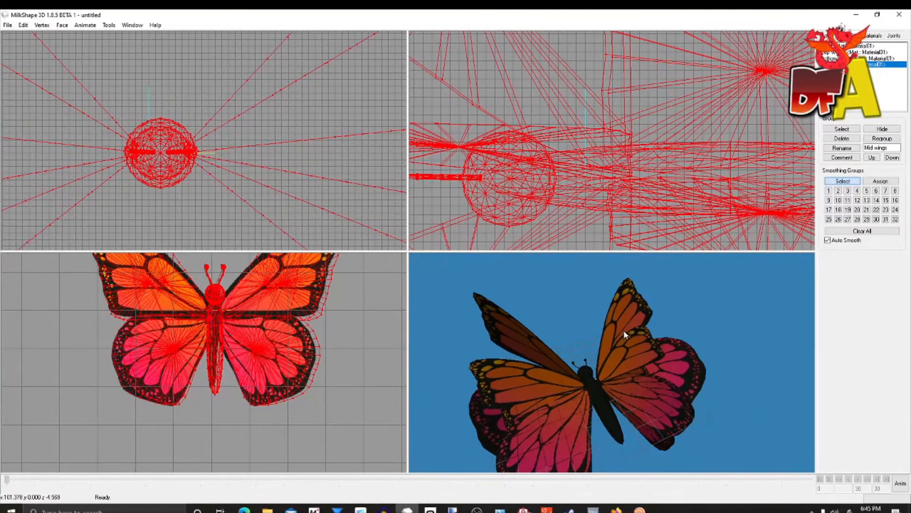
click(865, 37)
drag(631, 325, 588, 340)
click(836, 212)
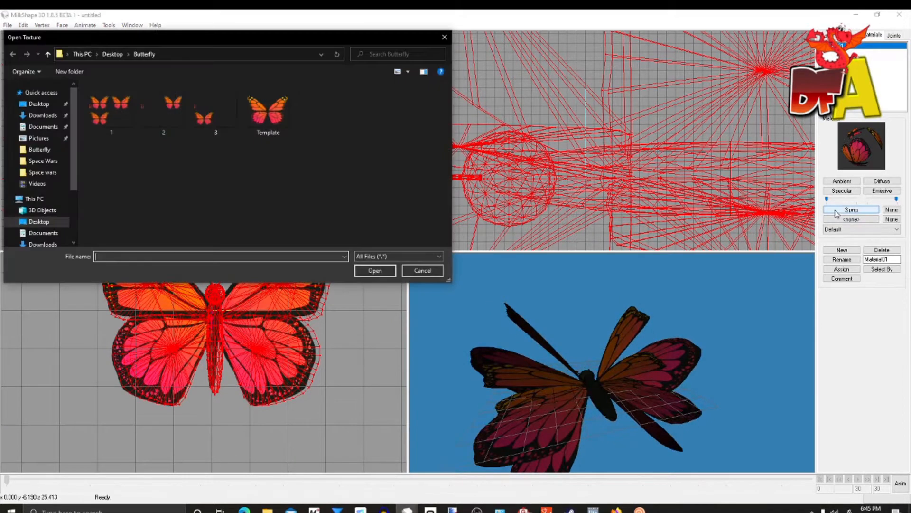
click(116, 110)
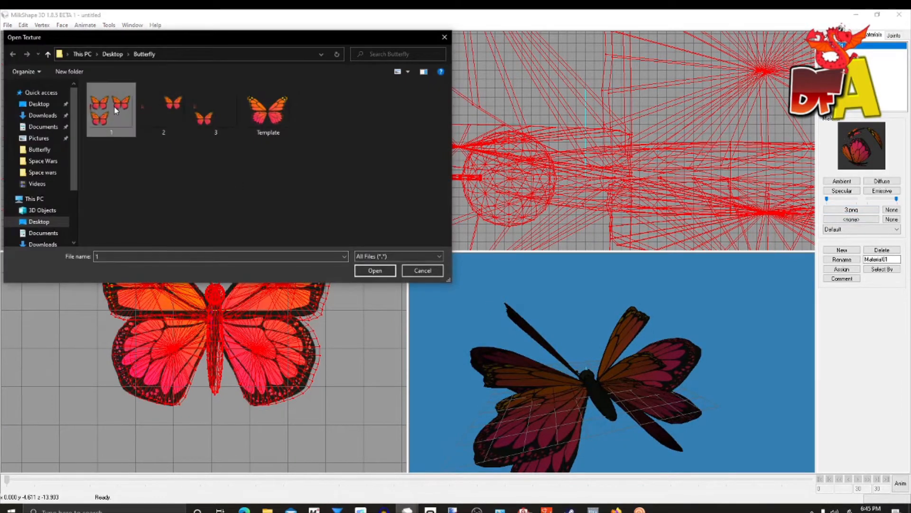
click(375, 270)
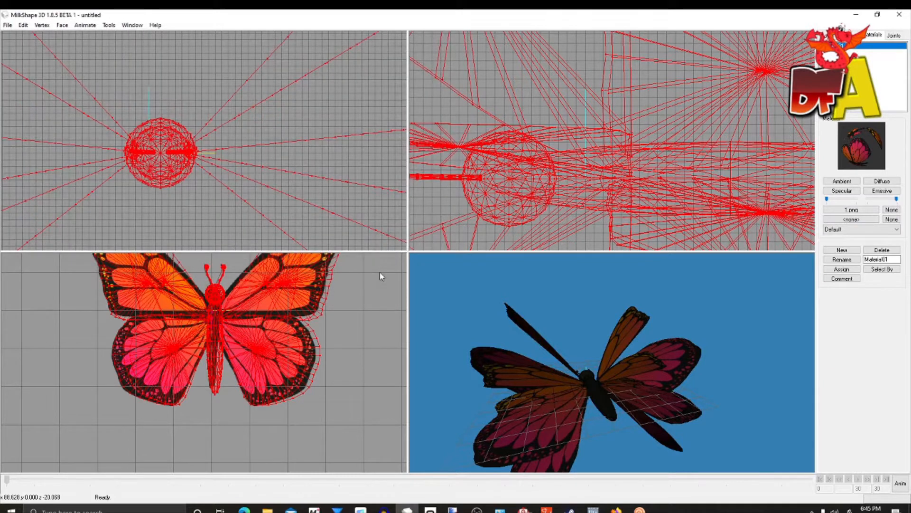
drag(621, 367, 717, 375)
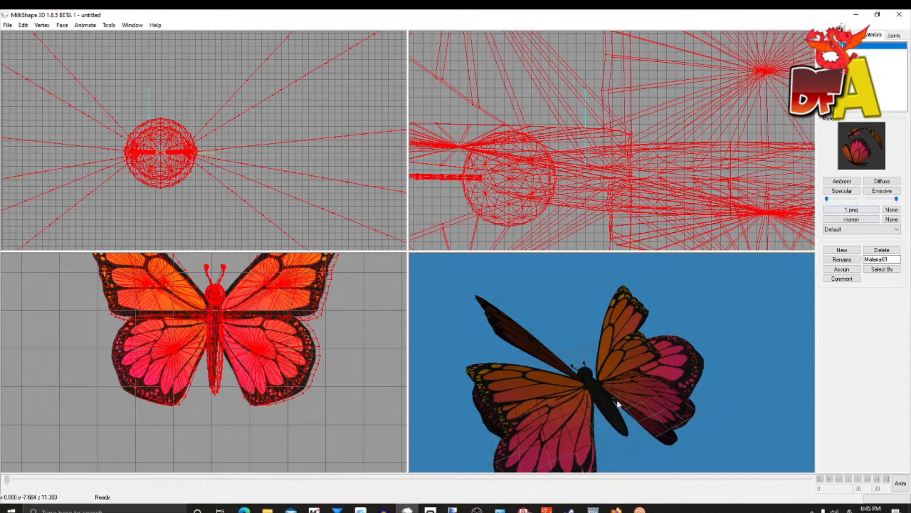
Change Material01's texture to image 2 and inspect the wing pose in the 3D view
click(853, 210)
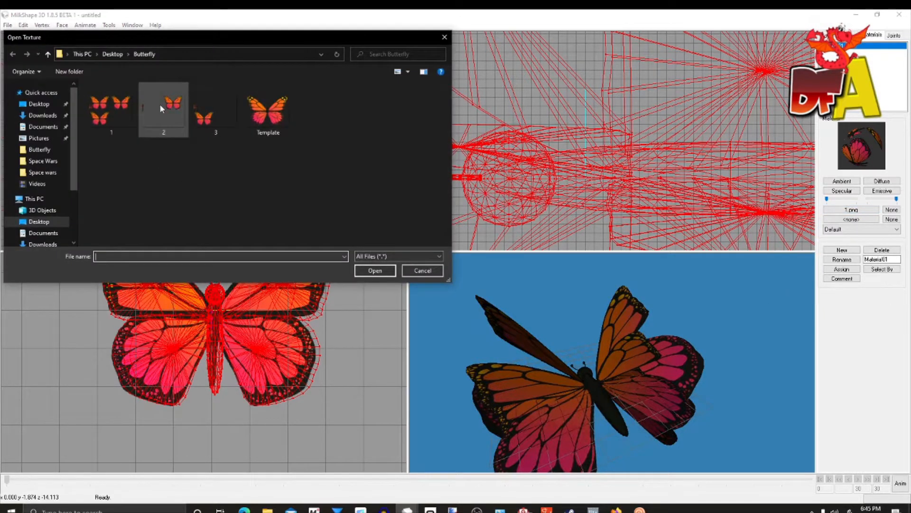
click(160, 104)
click(365, 267)
drag(549, 396, 876, 319)
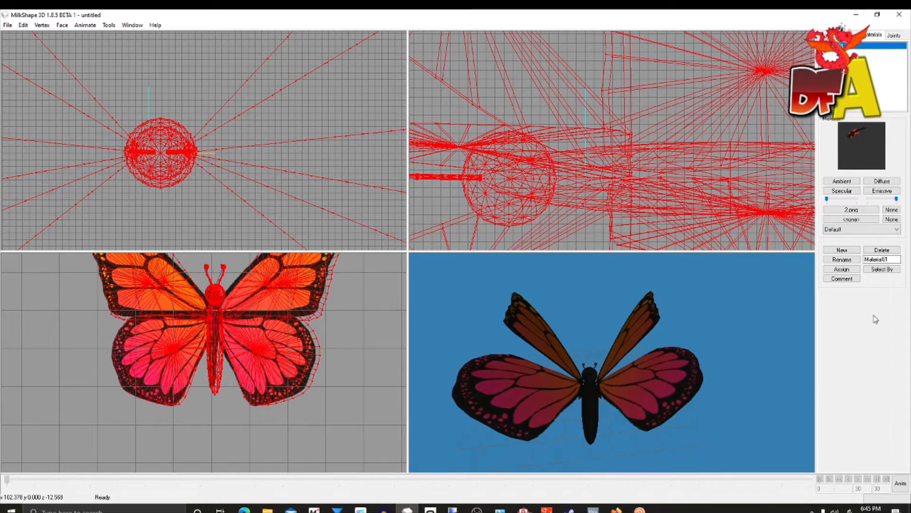
Change Material01's texture to image 3 and inspect the wing pose in the 3D view
click(862, 211)
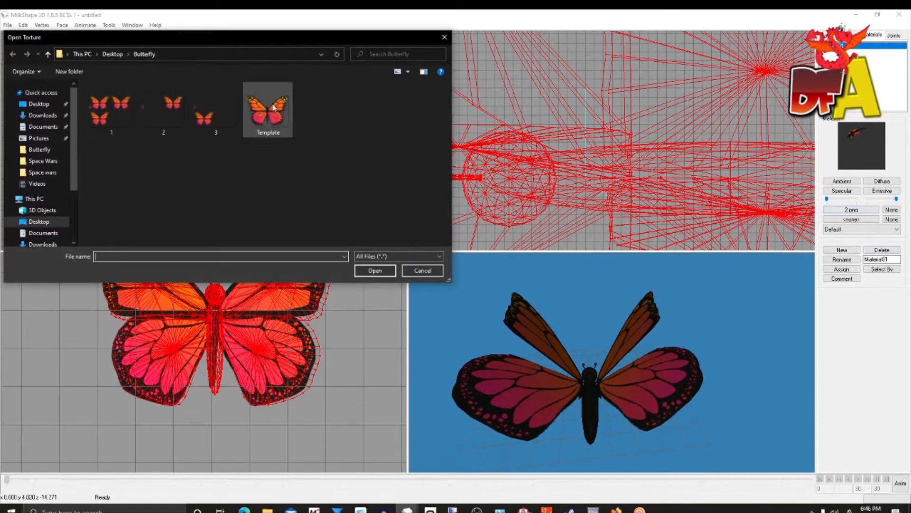
click(214, 123)
click(376, 272)
drag(674, 411, 640, 420)
Set Material01's texture back to image 1 and inspect all the wings in the 3D view
click(850, 210)
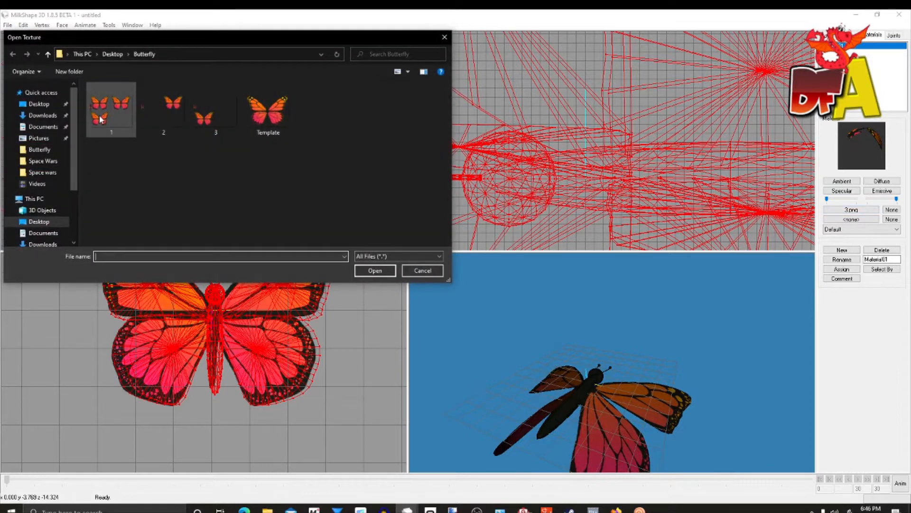
click(101, 119)
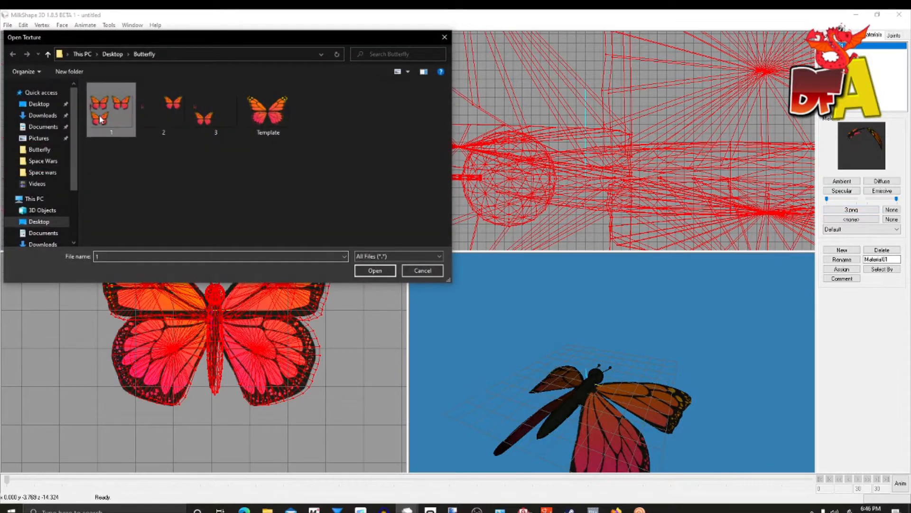
click(372, 270)
drag(577, 389, 645, 366)
Switch to paint.net and open image 1 from the Butterfly folder
mouse_move(452, 508)
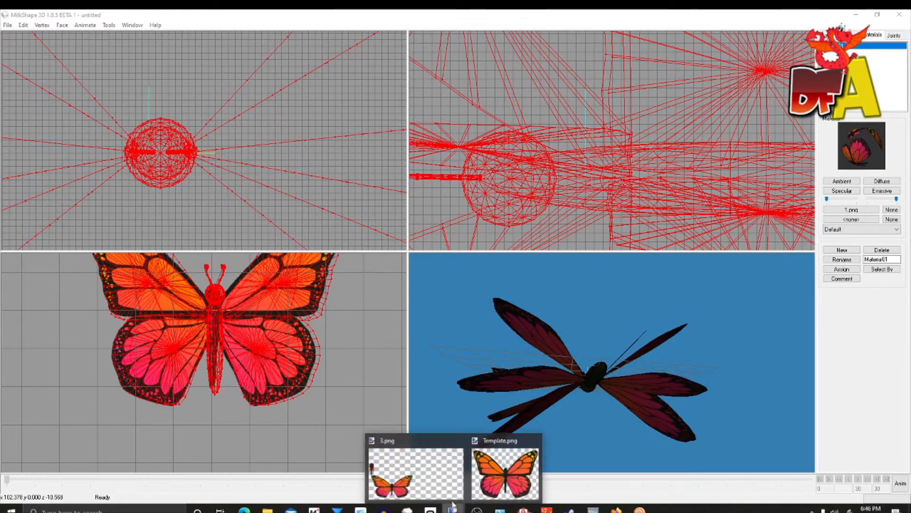
click(415, 473)
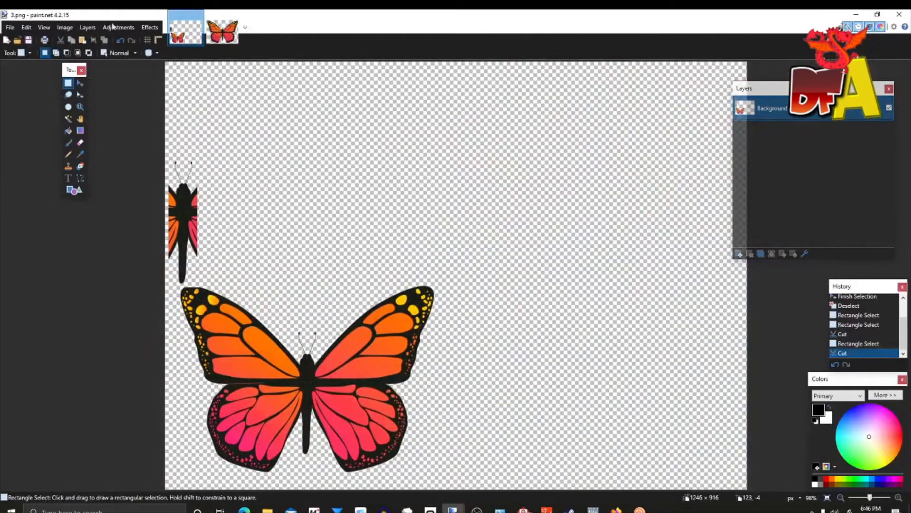
click(9, 28)
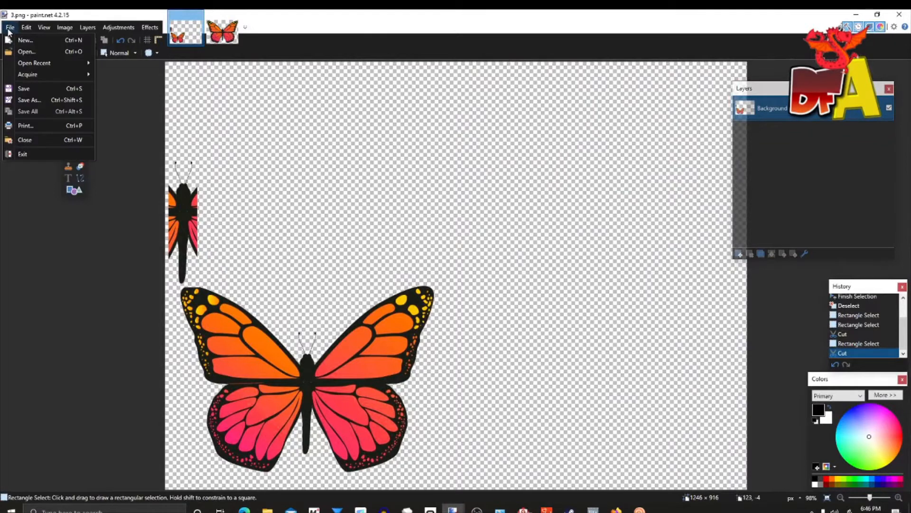
click(21, 51)
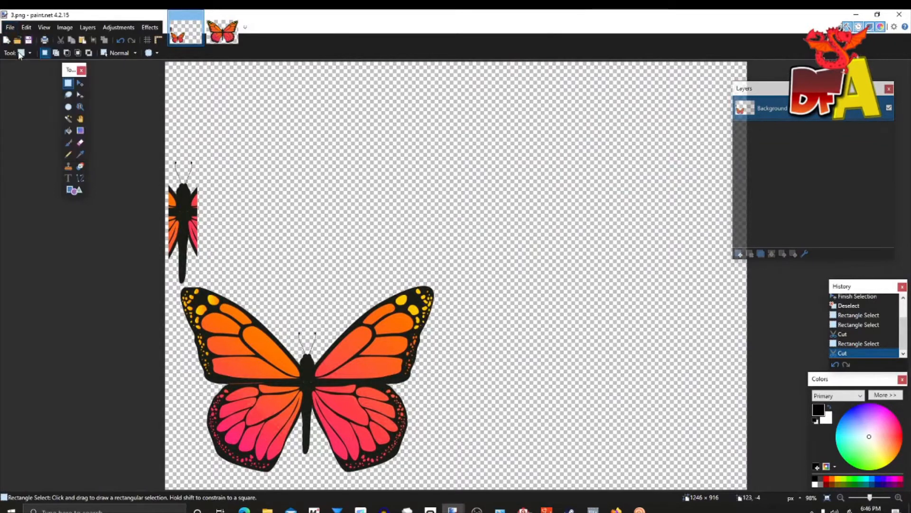
click(111, 88)
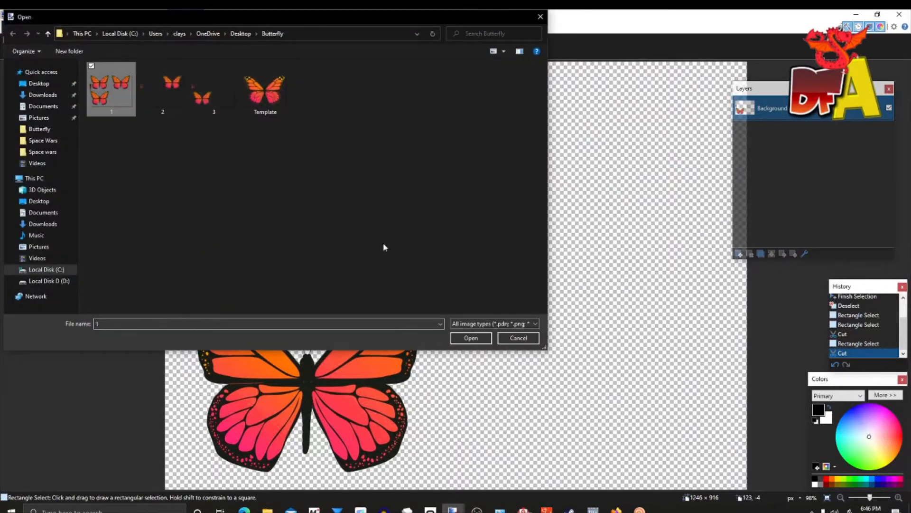
click(466, 341)
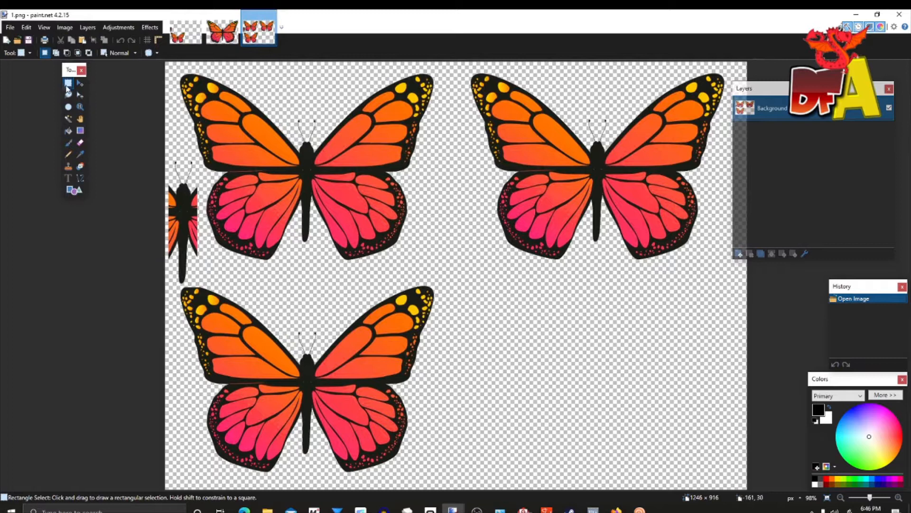
Cut the upper-right and bottom butterflies out of image 1 and save it over the existing PNG with the offered settings
drag(467, 63, 744, 276)
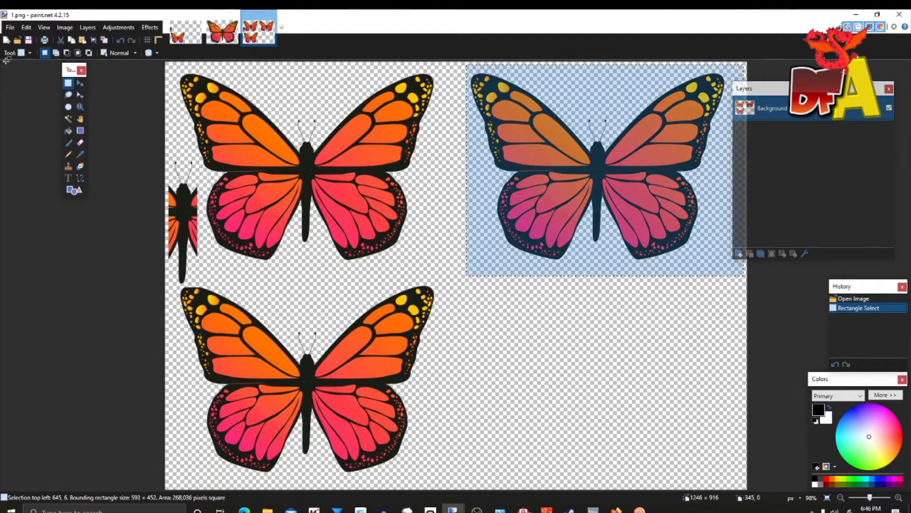
click(64, 39)
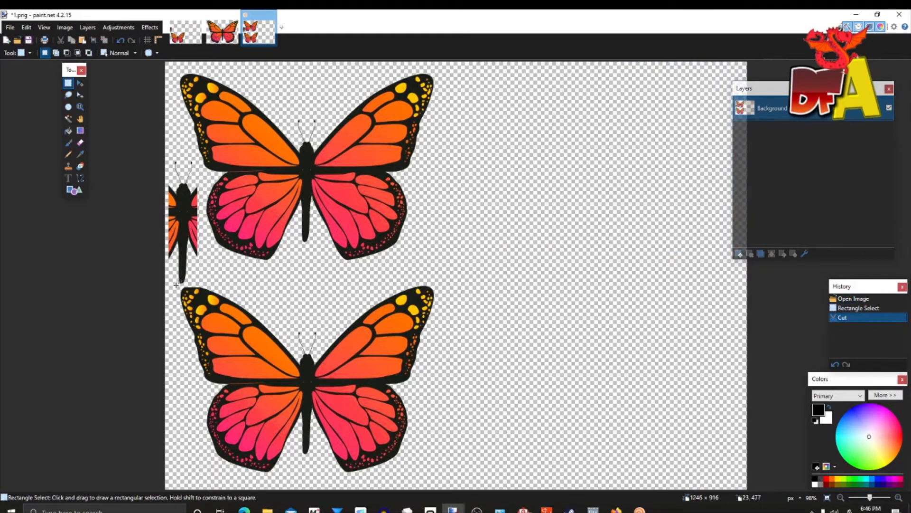
drag(176, 283, 438, 488)
click(60, 40)
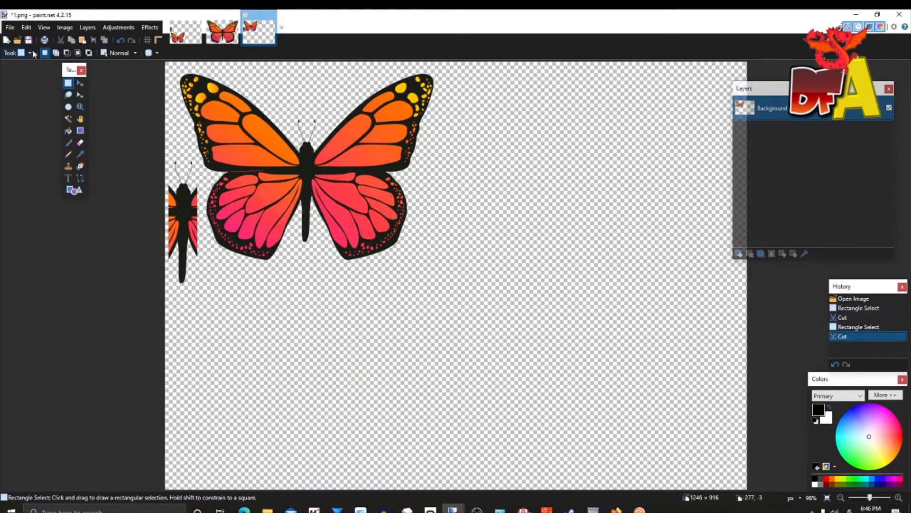
click(28, 40)
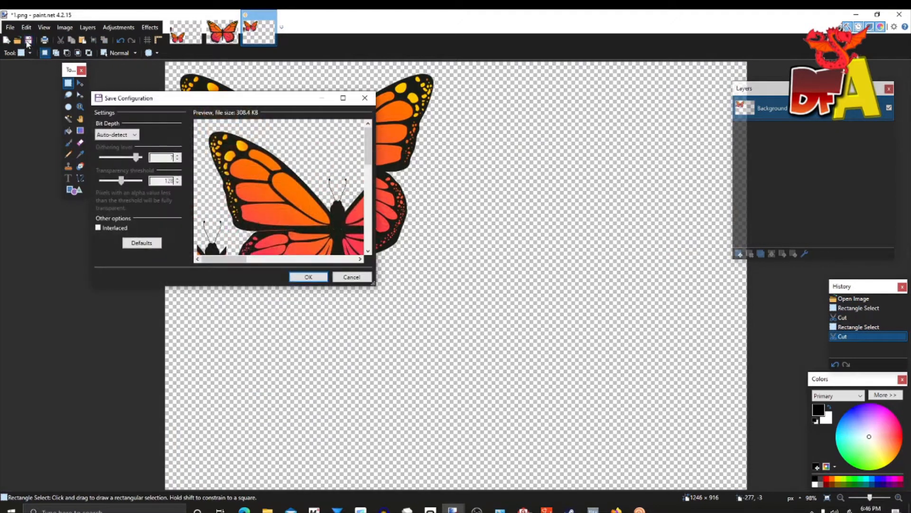
click(309, 275)
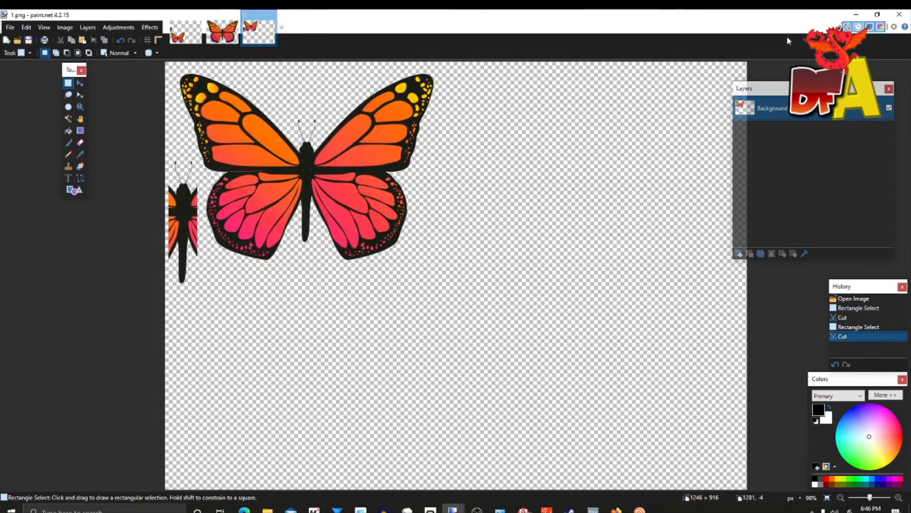
Switch to MilkShape 3D, reload the edited image 1 as Material01's texture, and inspect the wing pose in the 3D view
click(852, 16)
click(854, 210)
click(103, 107)
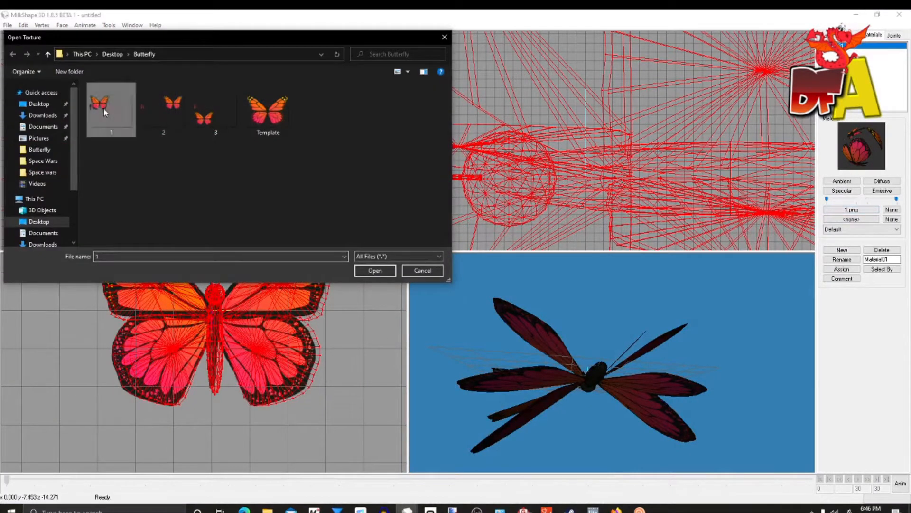
click(375, 270)
drag(427, 290, 619, 412)
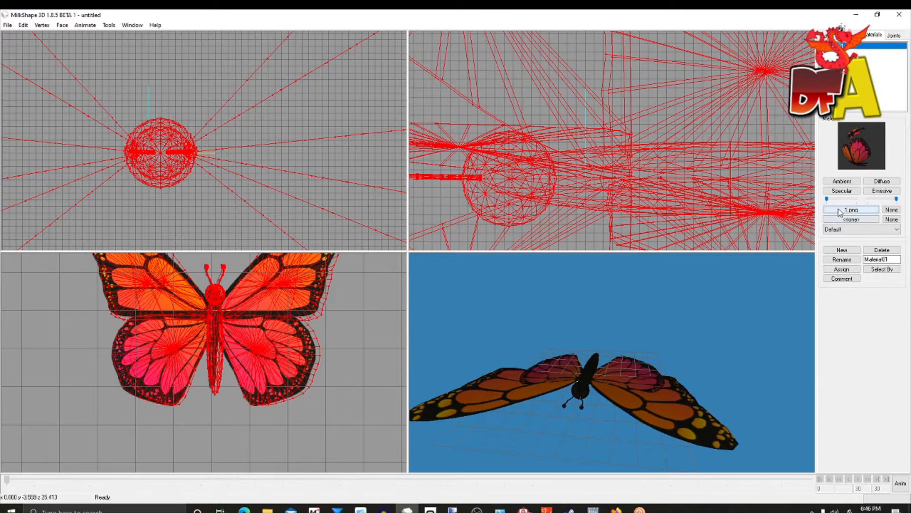
Replace Material01's texture with image 2 to compare its wing pose
click(851, 209)
click(168, 109)
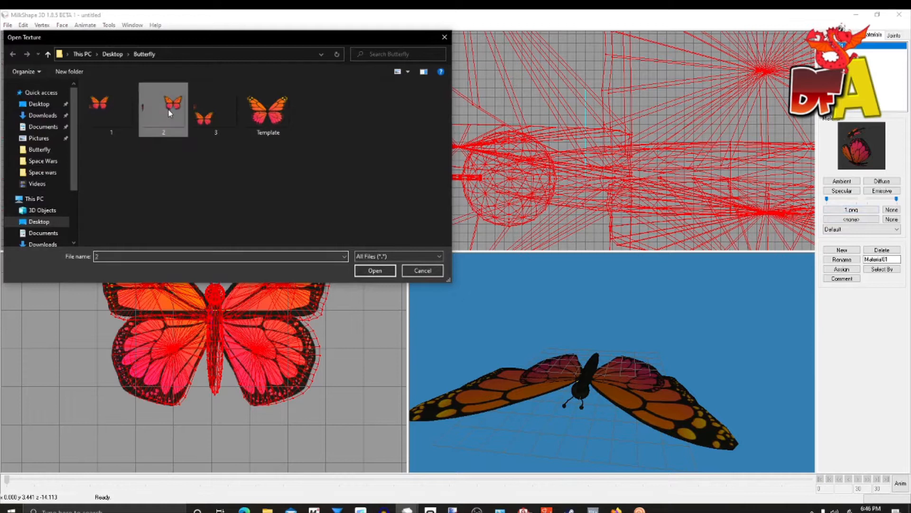
click(374, 270)
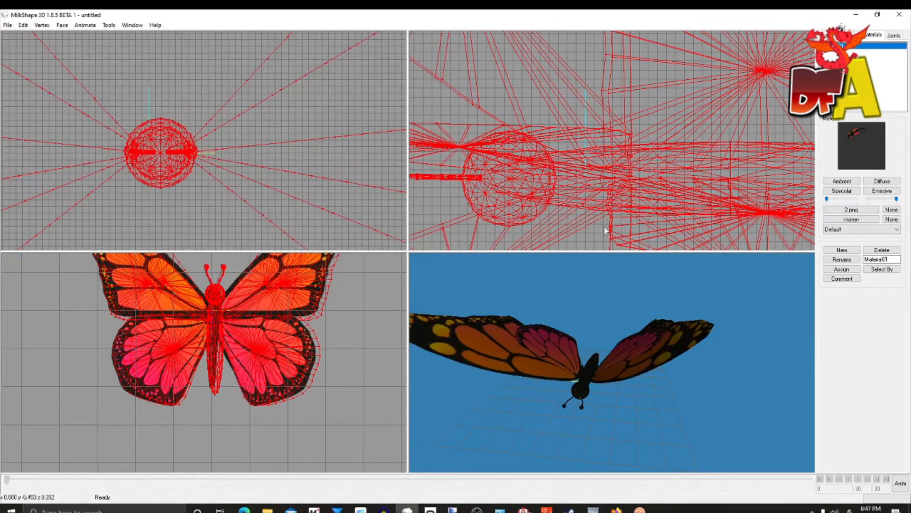
Replace Material01's texture with image 3 and inspect the butterfly from several angles in the 3D view
click(842, 210)
click(216, 109)
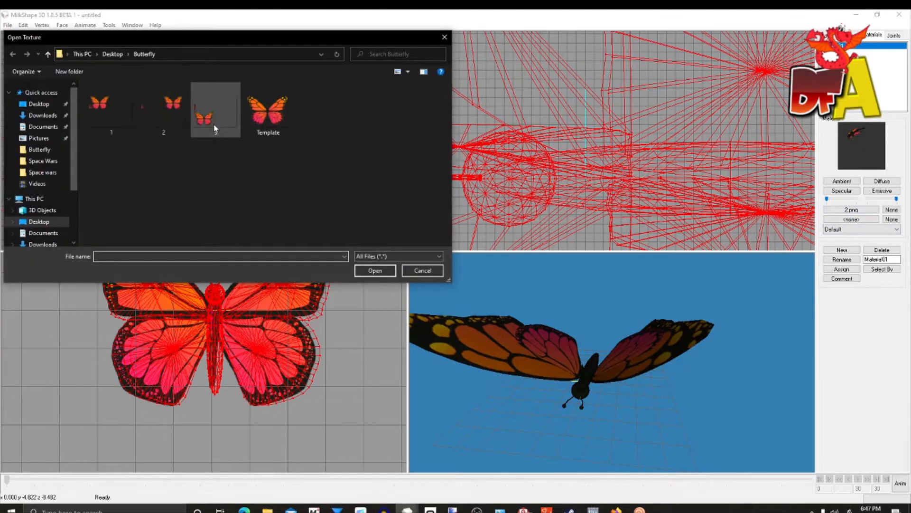
click(375, 270)
drag(698, 371, 617, 309)
drag(581, 341, 603, 387)
drag(719, 293, 670, 383)
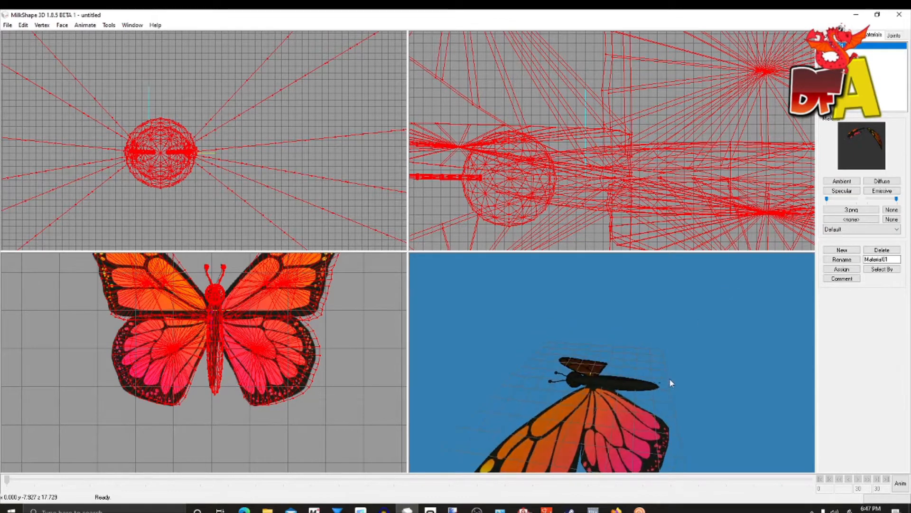
Set Material01's texture back to image 1 and inspect the wing pose in the 3D view
click(859, 213)
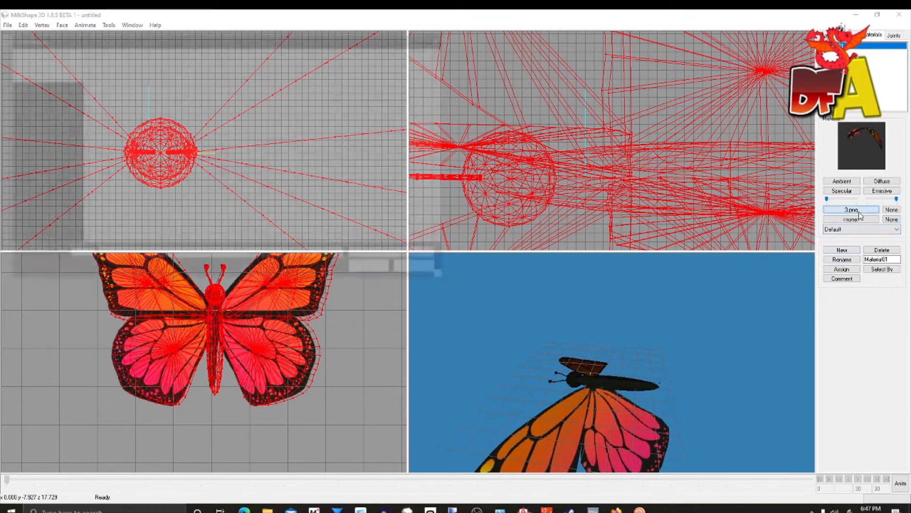
click(106, 114)
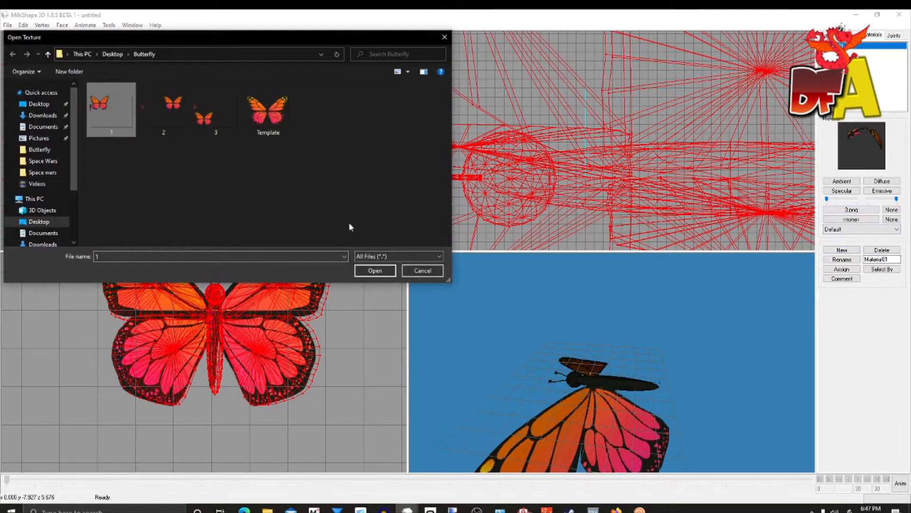
click(375, 270)
drag(644, 402, 662, 388)
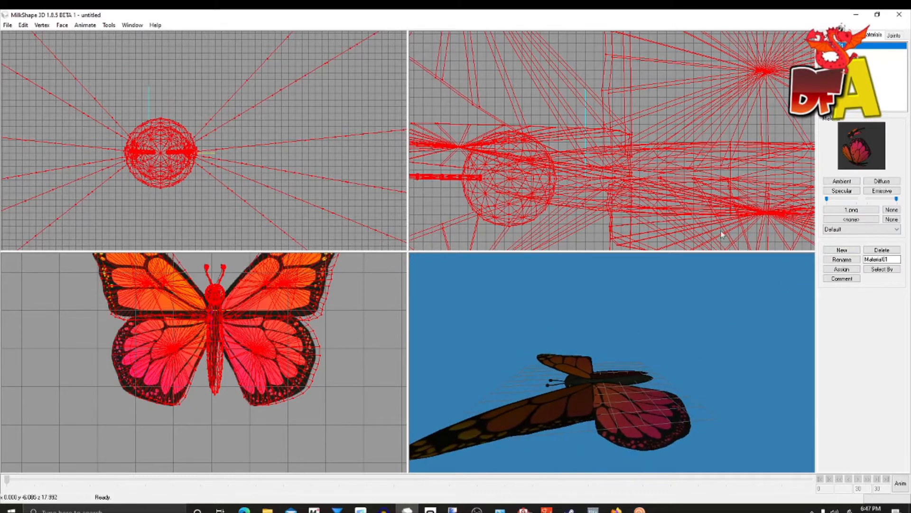
Export the model in ASE format as Butterfly into the Desktop's Butterfly folder, keeping the offered export options
click(7, 24)
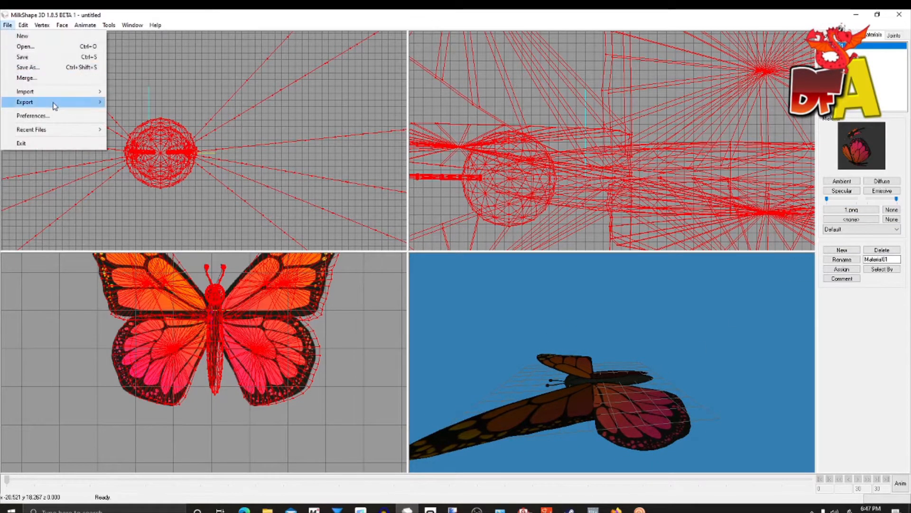
mouse_move(52, 104)
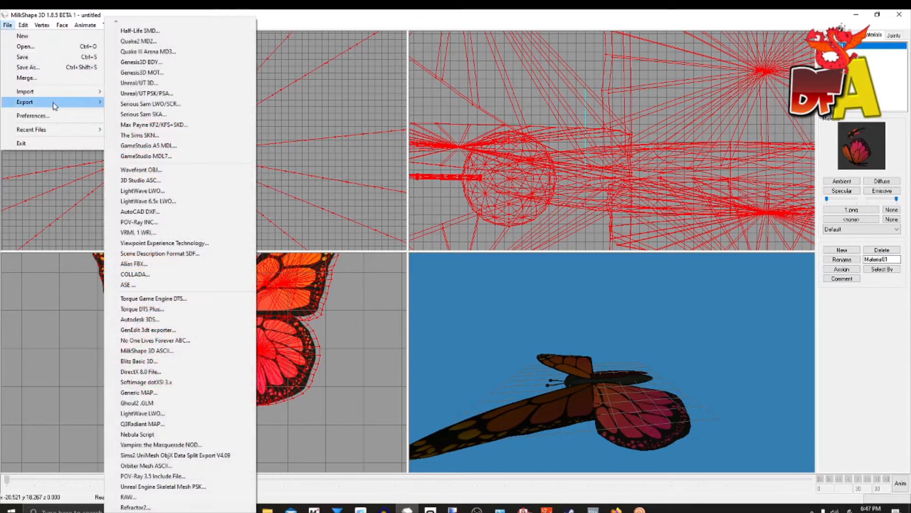
click(149, 286)
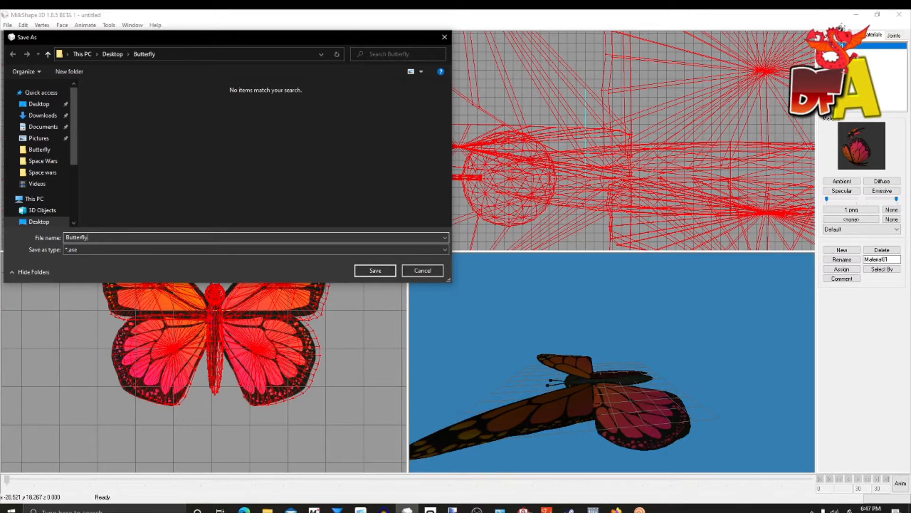
click(375, 270)
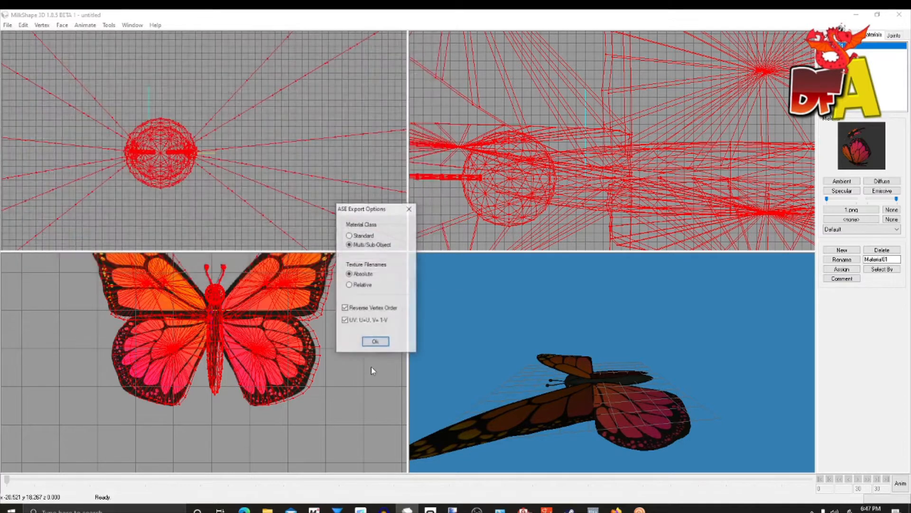
click(375, 343)
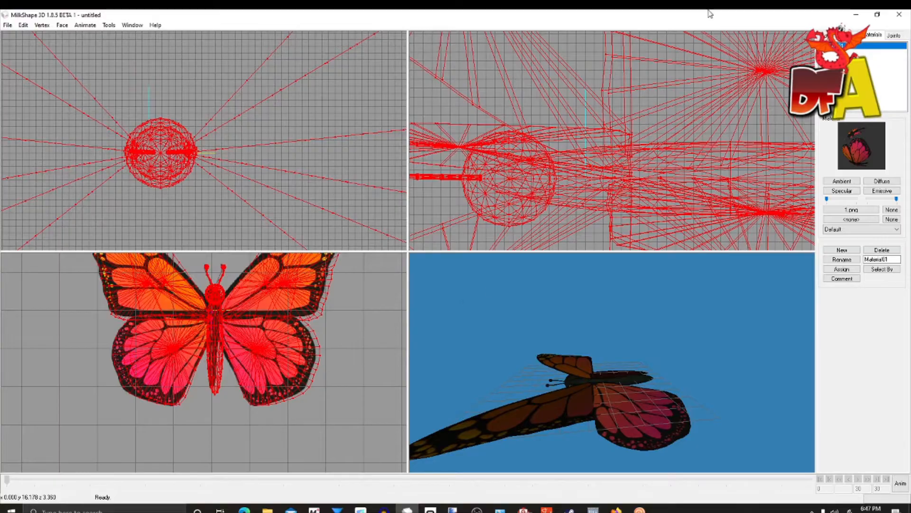
Switch to Muvizu:Play+, dismiss the welcome message, and create a scene from the daytime template with a character and chair
click(862, 14)
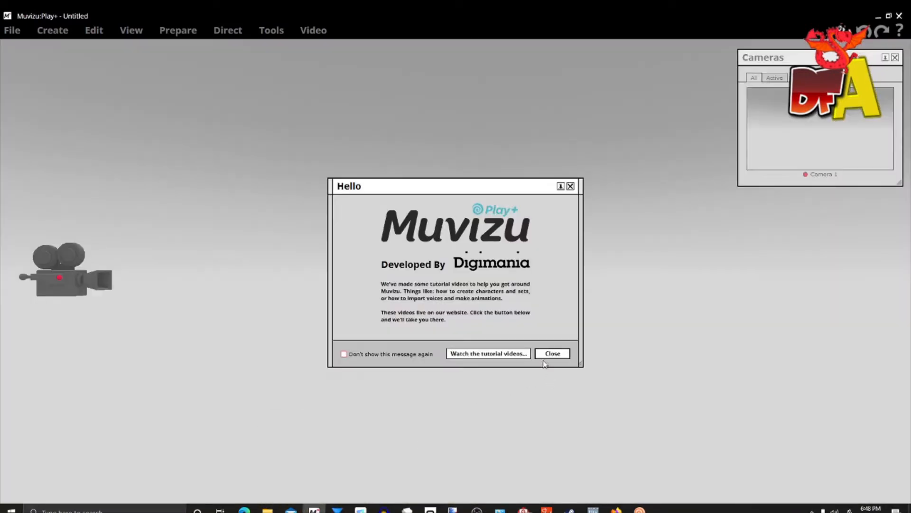
click(541, 354)
click(501, 242)
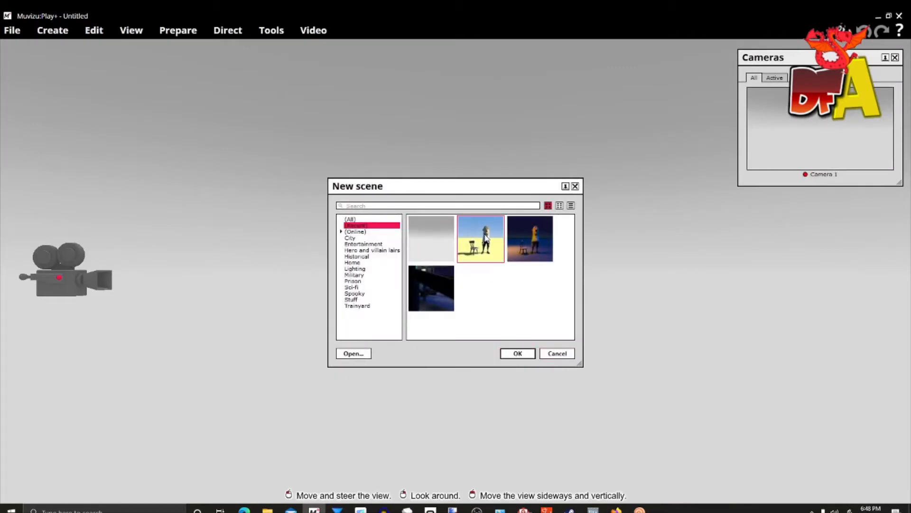
click(527, 353)
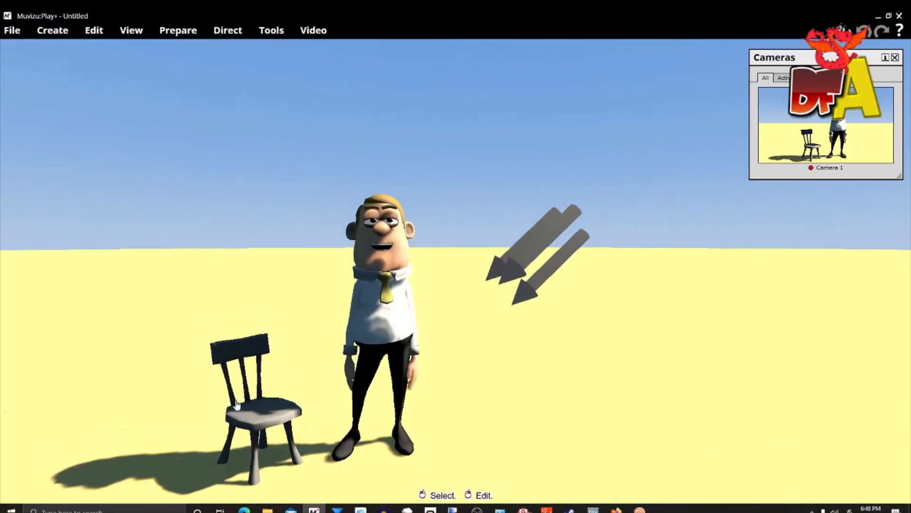
Delete the chair beside the character
click(236, 404)
right_click(251, 400)
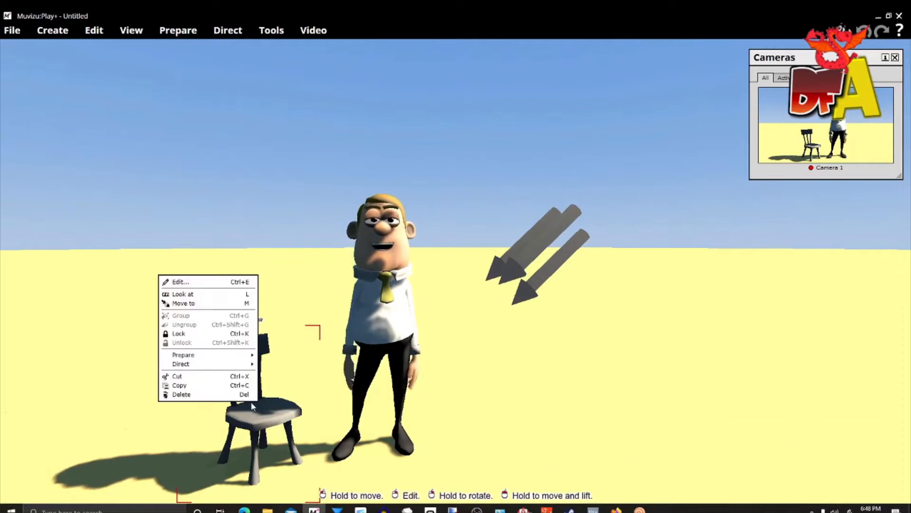
click(209, 395)
click(371, 316)
click(371, 316)
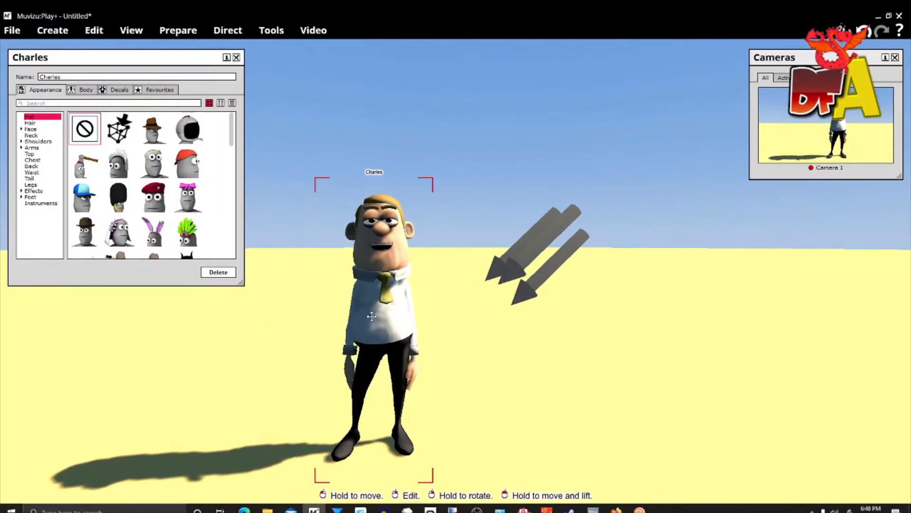
click(237, 58)
Look around the scene to see the character and the camera from the side on the open ground
click(532, 246)
middle_drag(532, 247, 533, 190)
right_drag(634, 153, 593, 370)
middle_drag(594, 370, 674, 332)
right_drag(674, 332, 536, 314)
middle_drag(537, 314, 617, 299)
drag(617, 299, 580, 332)
middle_drag(579, 332, 494, 256)
drag(493, 256, 484, 333)
middle_drag(484, 332, 513, 294)
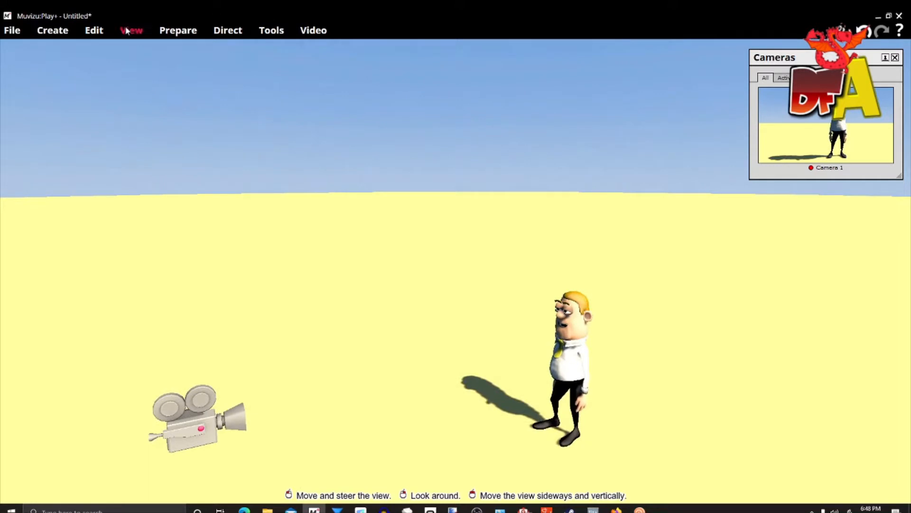
Start an object import with the Butterfly model file from the Desktop's Butterfly folder
click(55, 29)
click(41, 177)
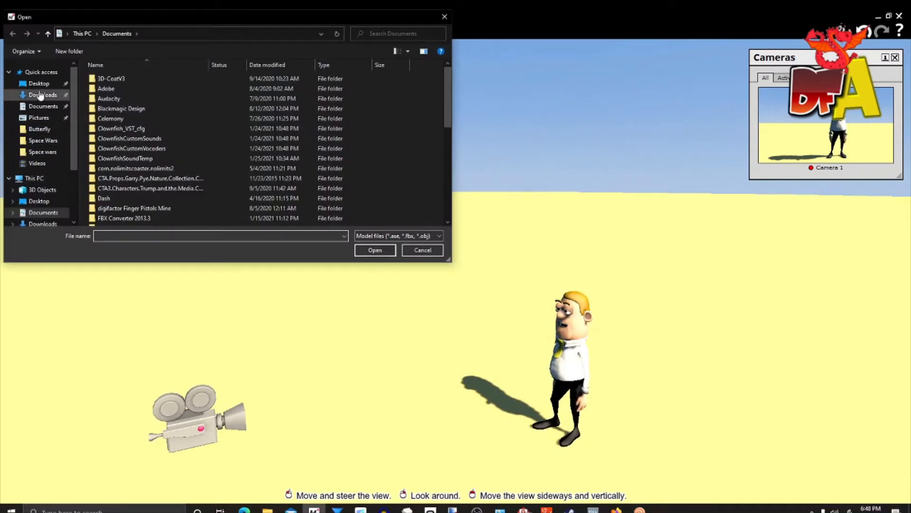
drag(40, 96, 41, 85)
drag(39, 98, 35, 94)
click(38, 84)
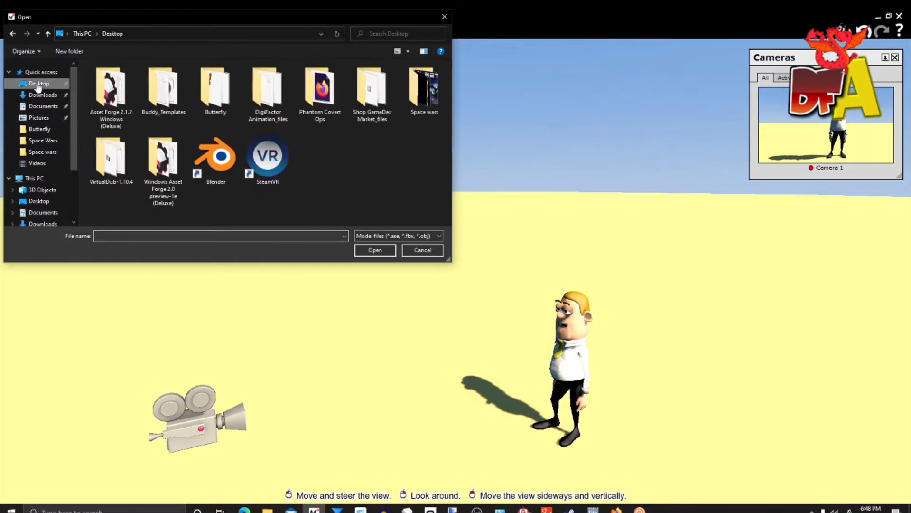
double_click(224, 102)
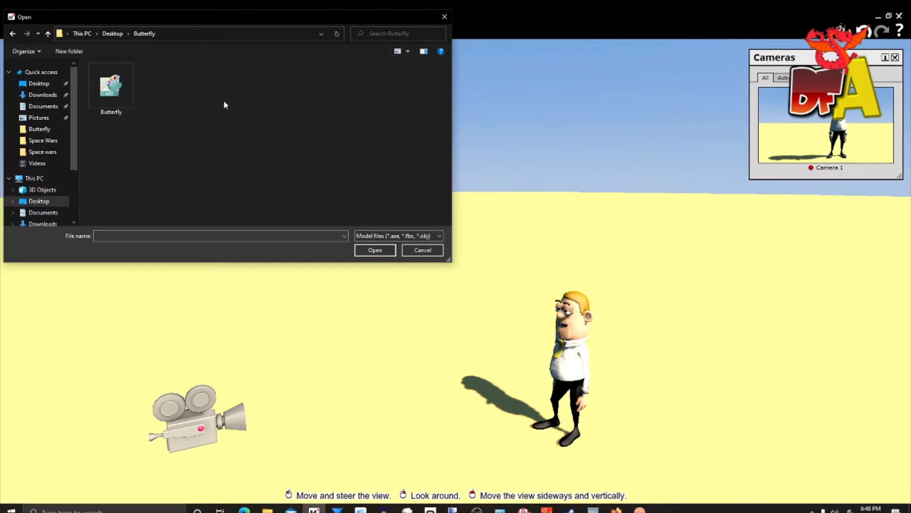
click(113, 93)
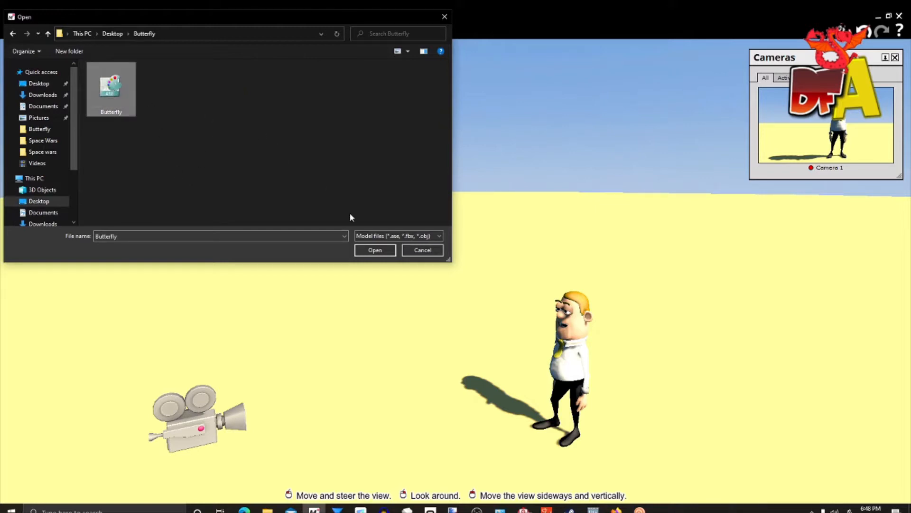
click(375, 250)
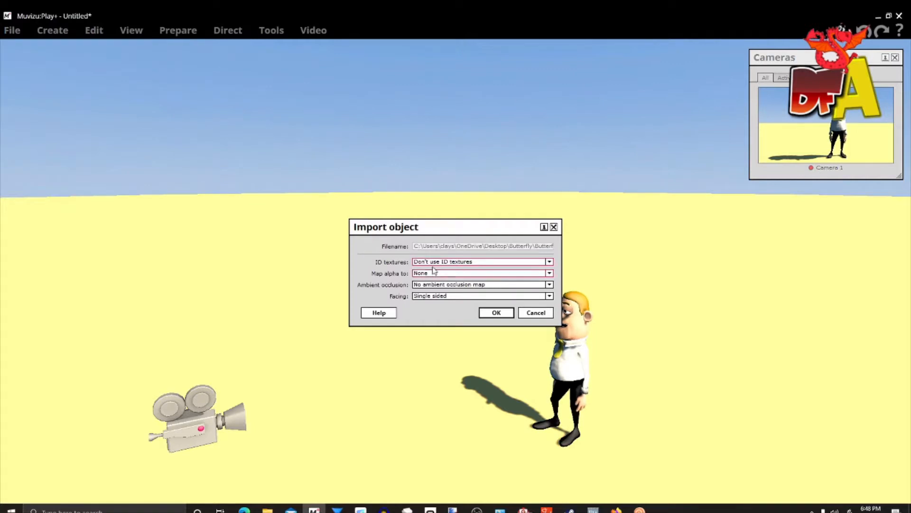
Import the butterfly with alpha mapped to Opacity and opacity mask and facing set to Double sided
drag(432, 229, 335, 136)
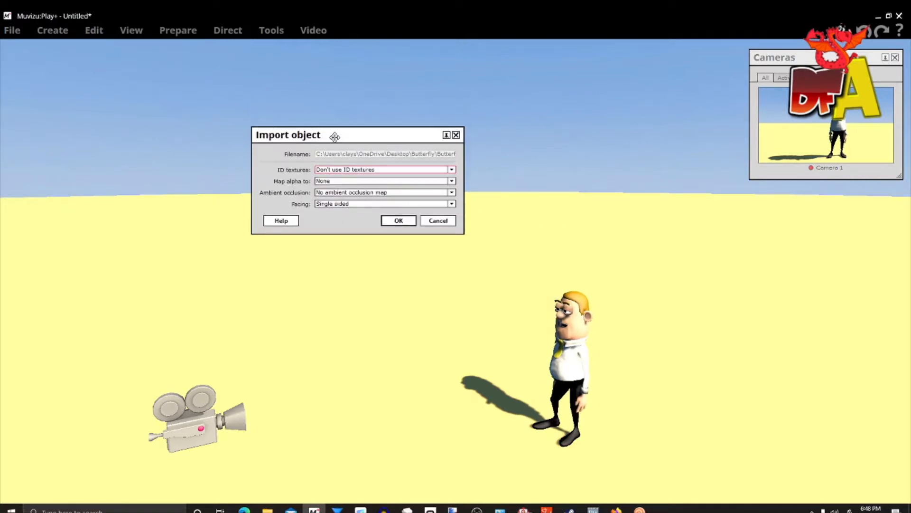
click(342, 182)
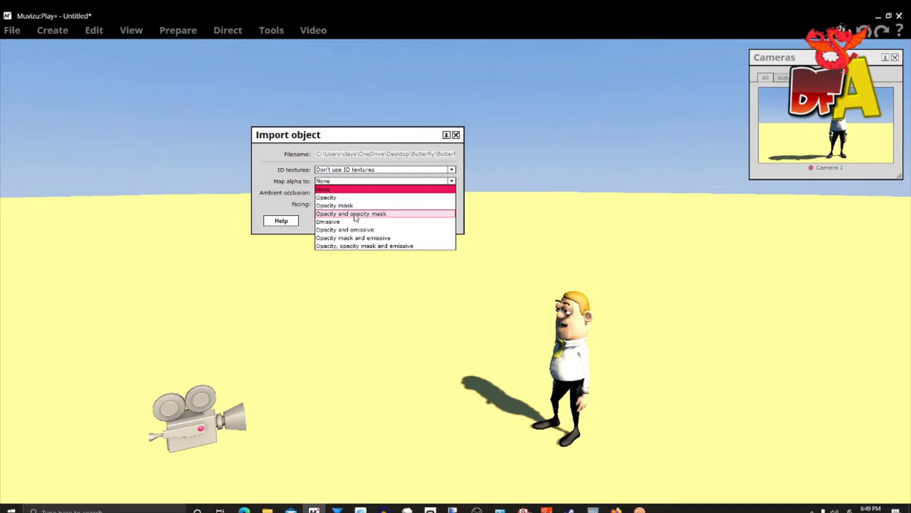
click(355, 214)
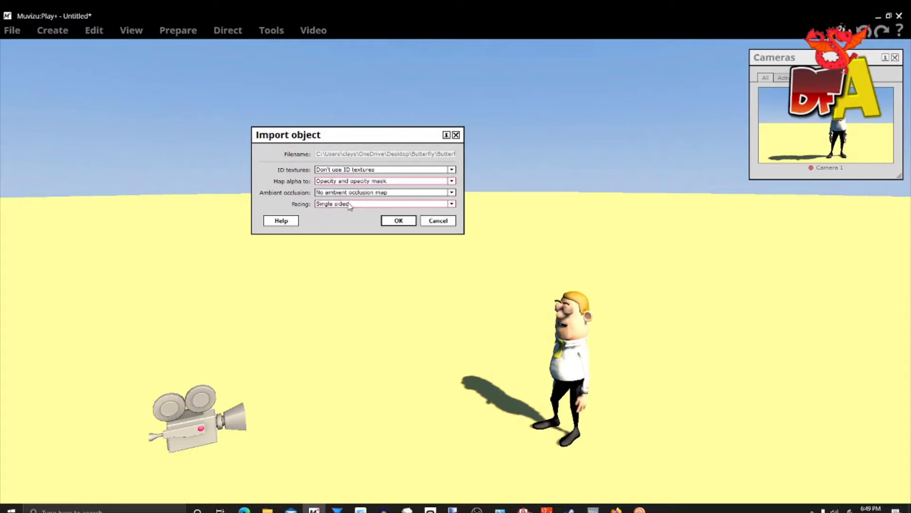
click(350, 205)
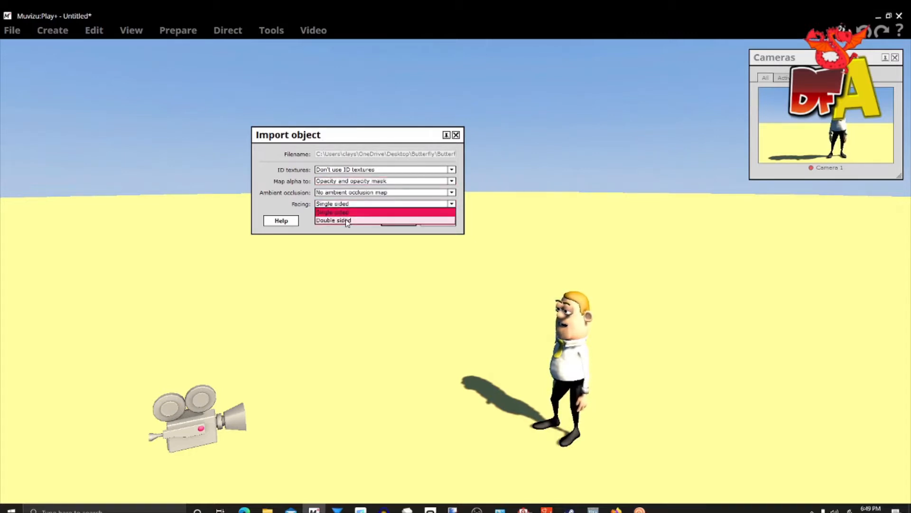
click(347, 220)
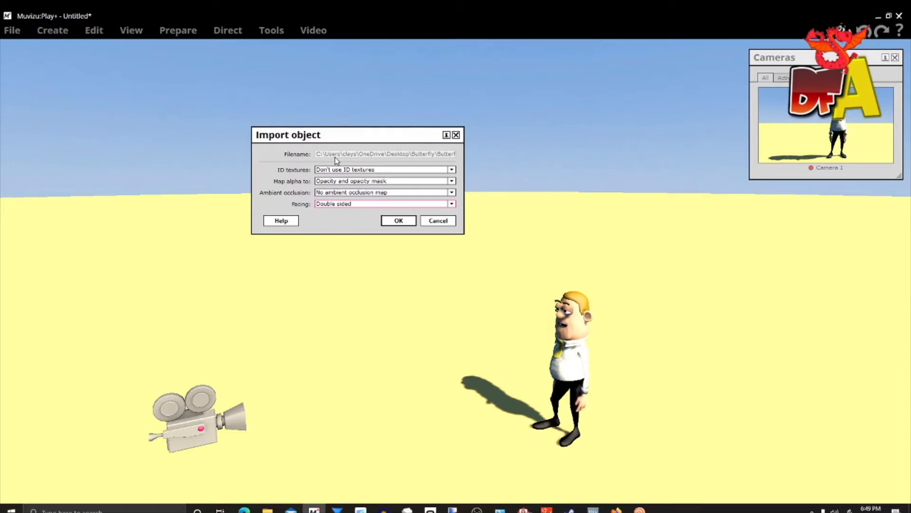
drag(331, 134, 345, 146)
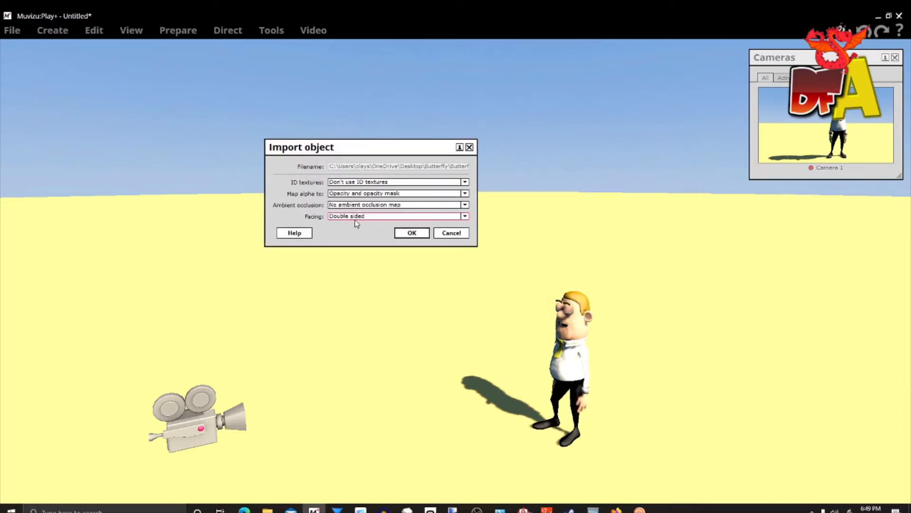
click(411, 233)
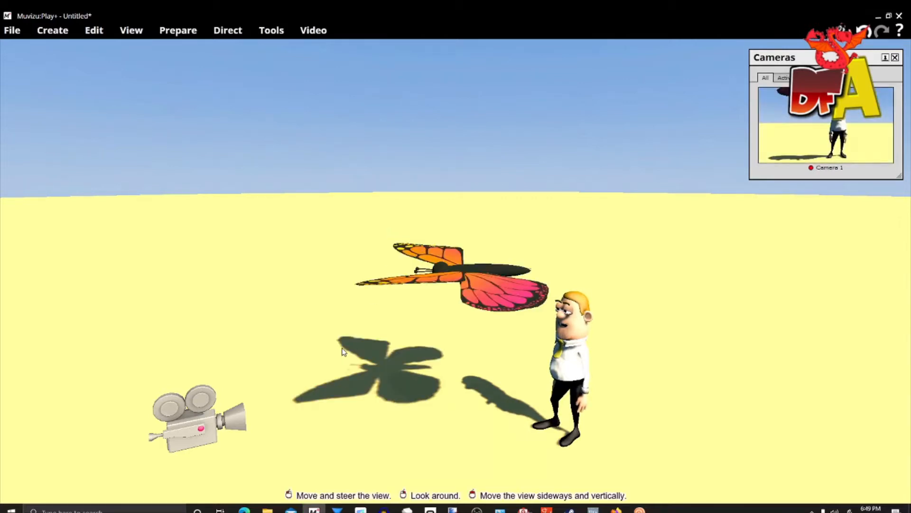
In the butterfly's physics properties, disable Can be stood on and enable Floats in the air
click(477, 283)
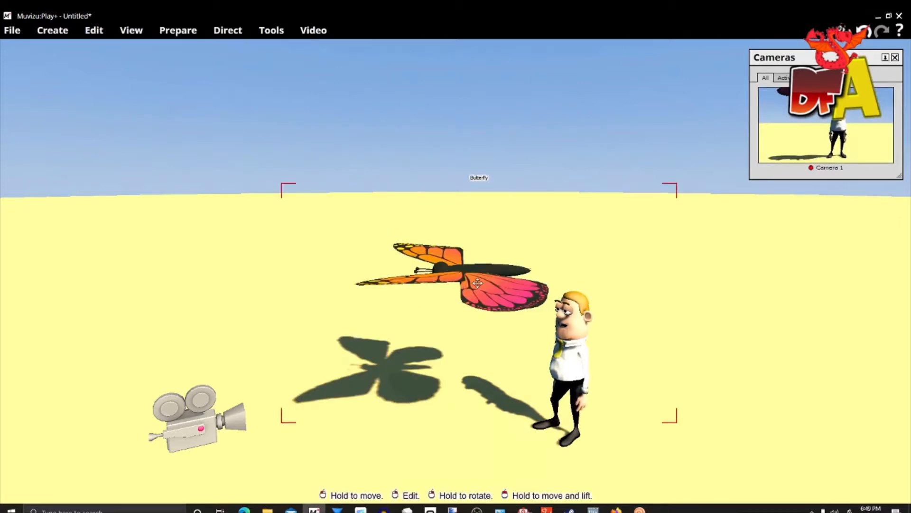
right_click(478, 283)
click(465, 299)
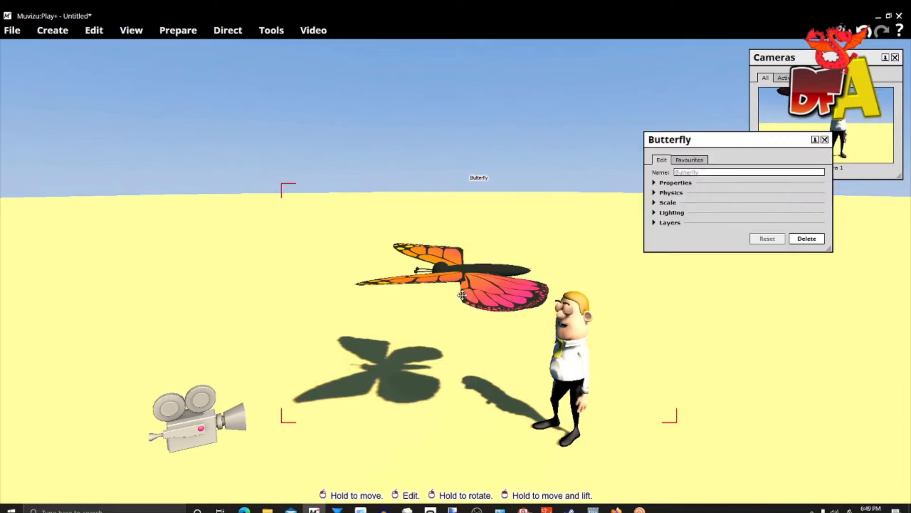
click(666, 193)
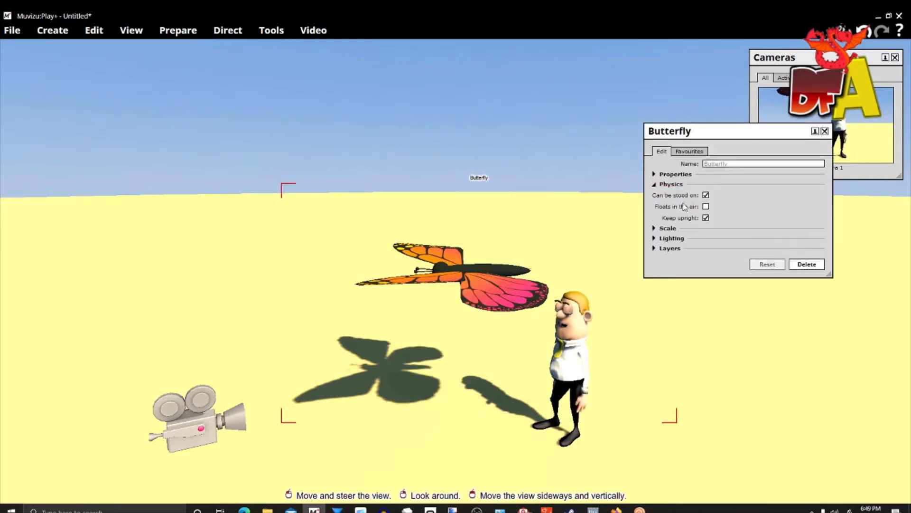
click(706, 195)
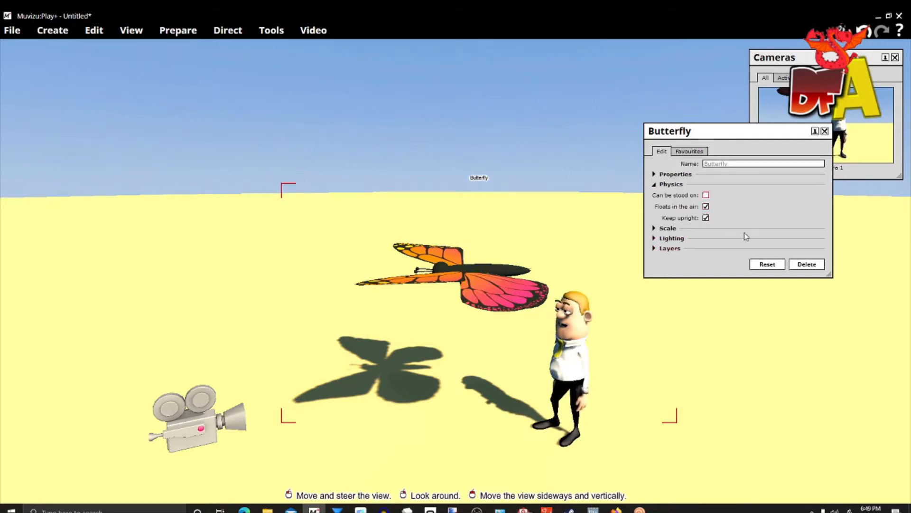
Move the floating butterfly away from the character in the air and inspect its wings from several angles, including from below
drag(496, 293, 423, 280)
right_drag(422, 280, 470, 280)
drag(470, 280, 470, 164)
drag(397, 146, 392, 270)
right_drag(392, 271, 432, 270)
middle_drag(403, 321, 380, 380)
drag(382, 284, 383, 169)
drag(365, 80, 367, 356)
middle_drag(532, 302, 480, 384)
drag(532, 302, 502, 237)
drag(502, 176, 482, 244)
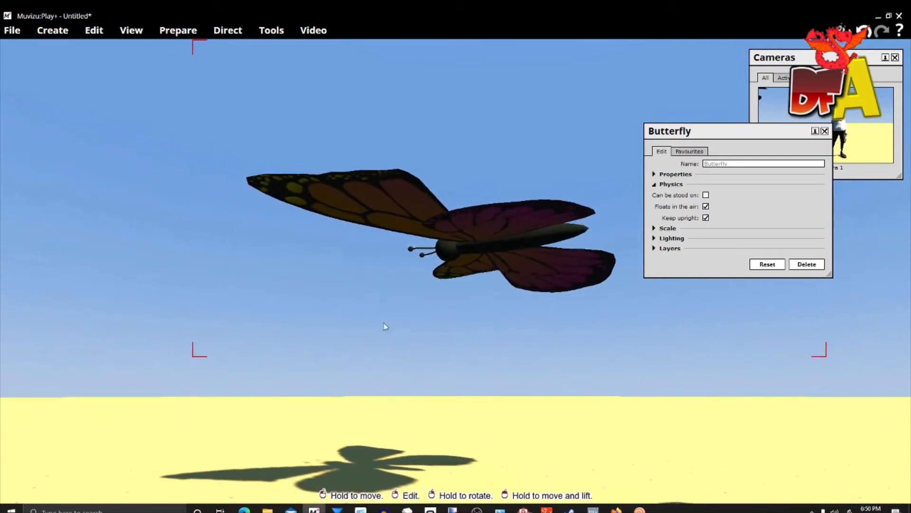
Scale the butterfly down uniformly to 0.1
middle_drag(678, 388, 643, 285)
right_drag(643, 285, 750, 323)
middle_drag(653, 357, 653, 266)
right_drag(653, 266, 653, 358)
click(668, 228)
drag(721, 243, 710, 241)
Place the shrunken butterfly in the air beside the character's waist
middle_drag(517, 358, 517, 393)
drag(398, 290, 614, 280)
middle_drag(516, 358, 617, 380)
drag(517, 358, 551, 299)
drag(157, 372, 190, 394)
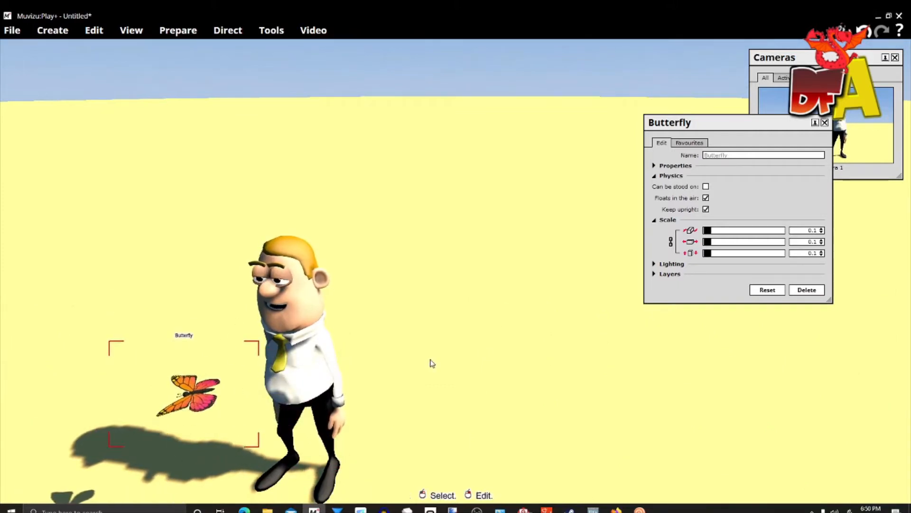
Reduce the butterfly's scale slightly further and inspect it up close beside the character
drag(711, 243, 710, 243)
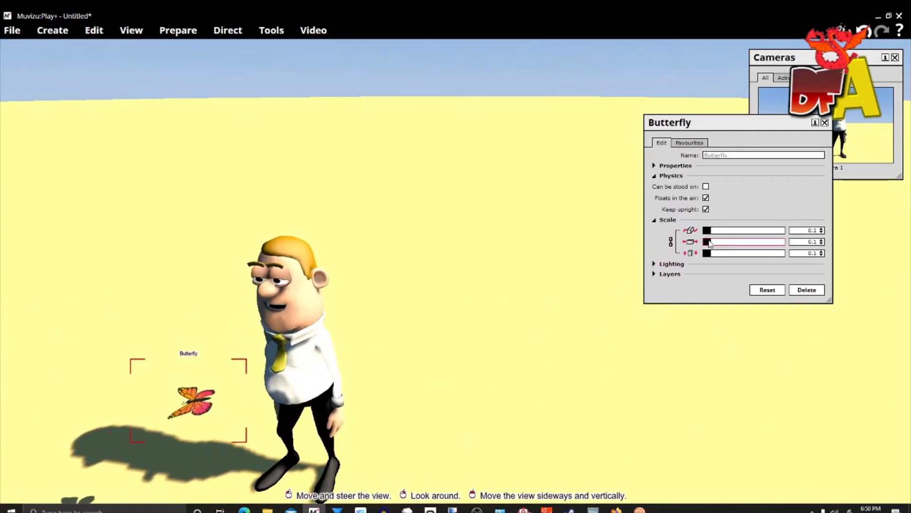
middle_drag(559, 366, 430, 432)
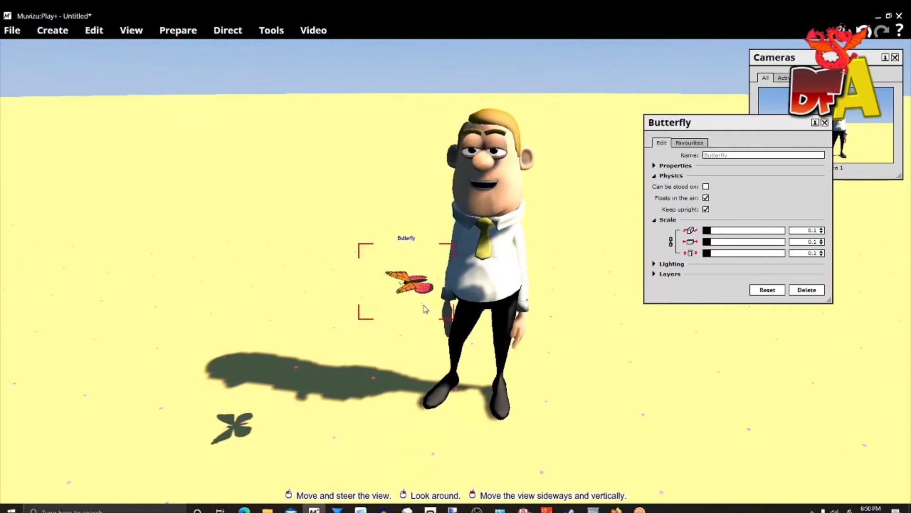
drag(425, 309, 430, 418)
middle_drag(430, 410, 465, 418)
drag(465, 418, 579, 355)
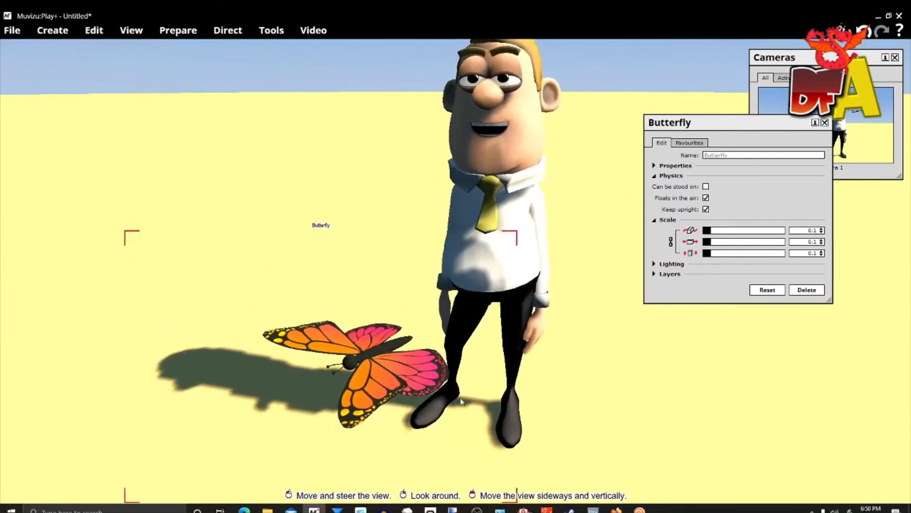
Replace the butterfly's Image 1 texture with image file 2 from the Butterfly folder
click(676, 166)
mouse_move(717, 169)
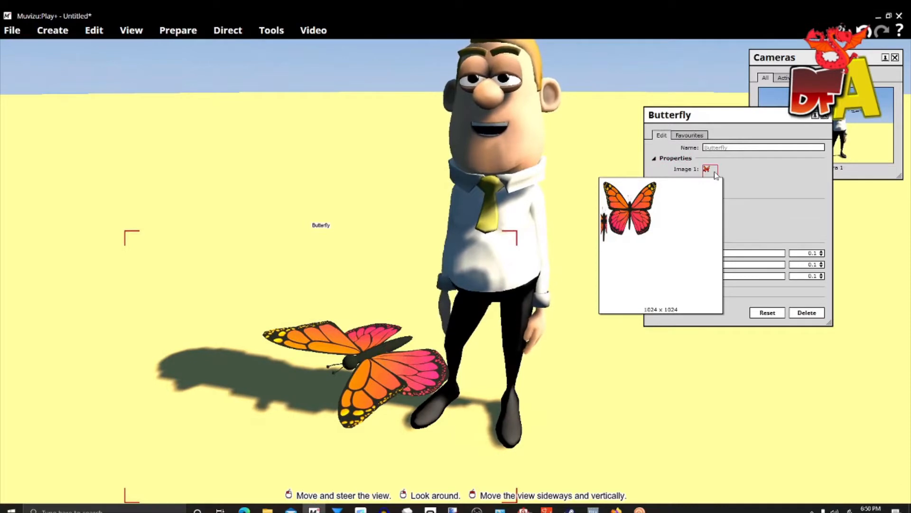
click(714, 172)
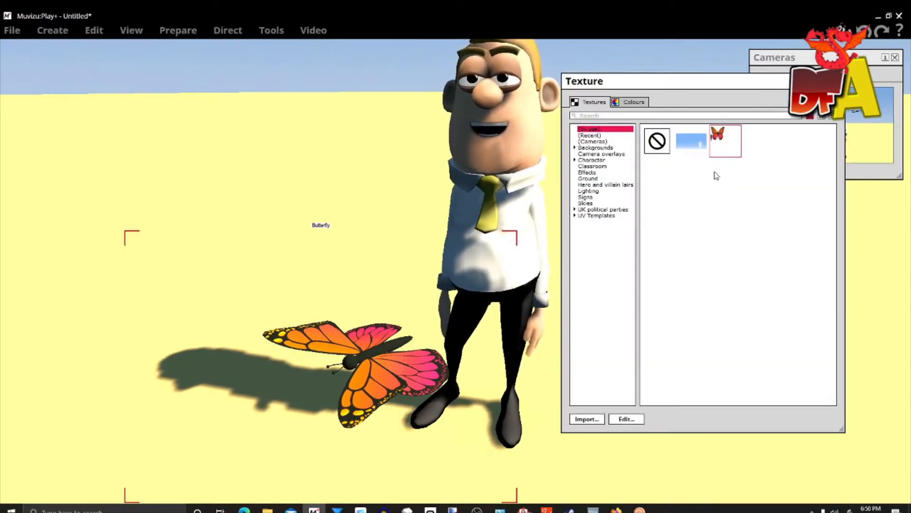
click(587, 419)
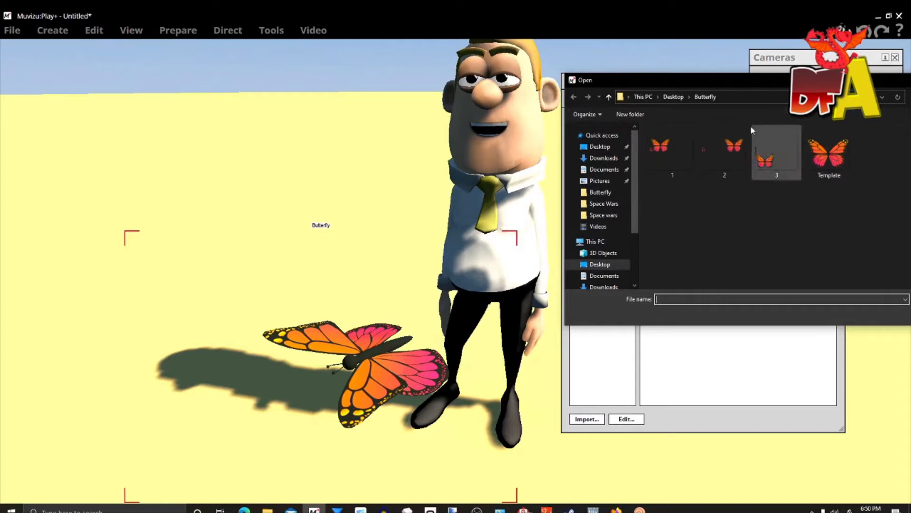
click(736, 148)
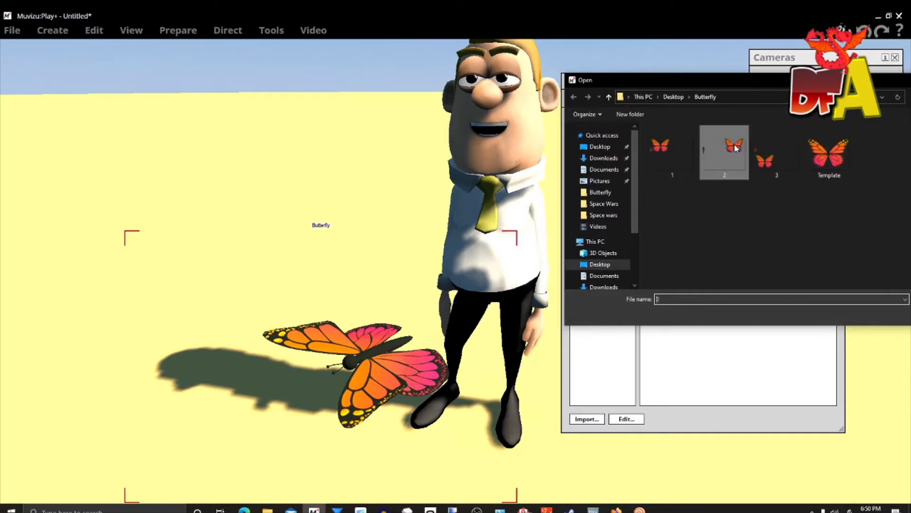
drag(844, 80, 739, 80)
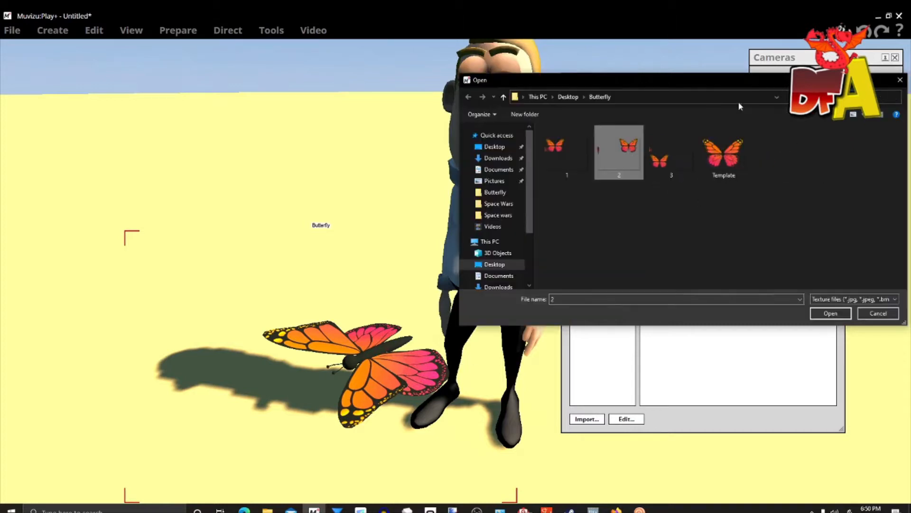
click(830, 315)
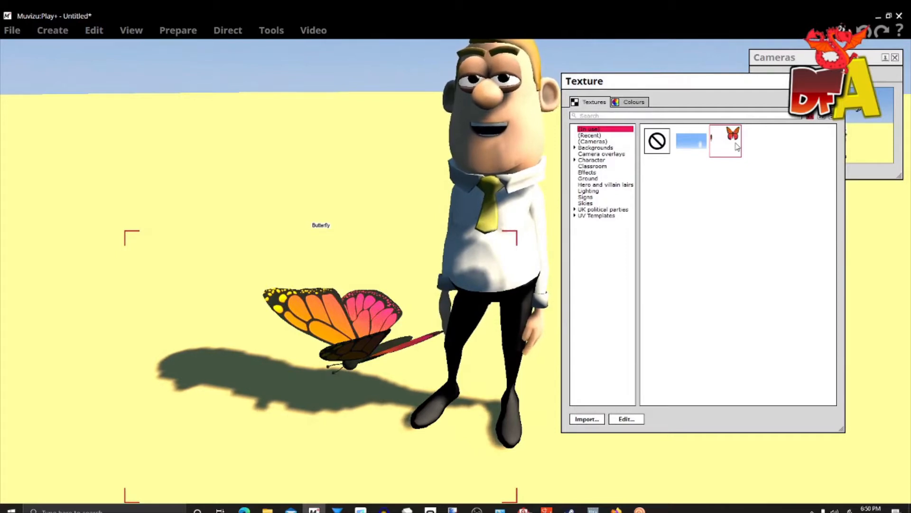
Import image file 3 as the butterfly's texture to show a different wing position
click(587, 420)
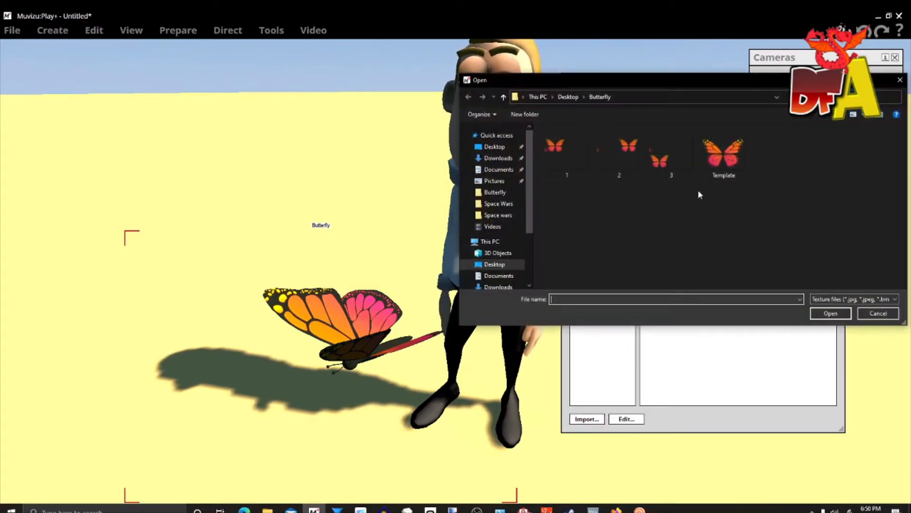
click(669, 163)
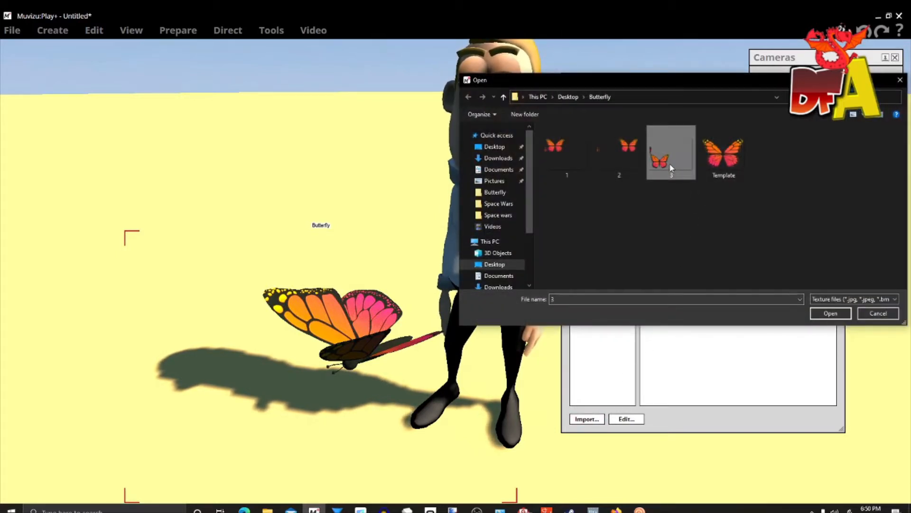
click(830, 314)
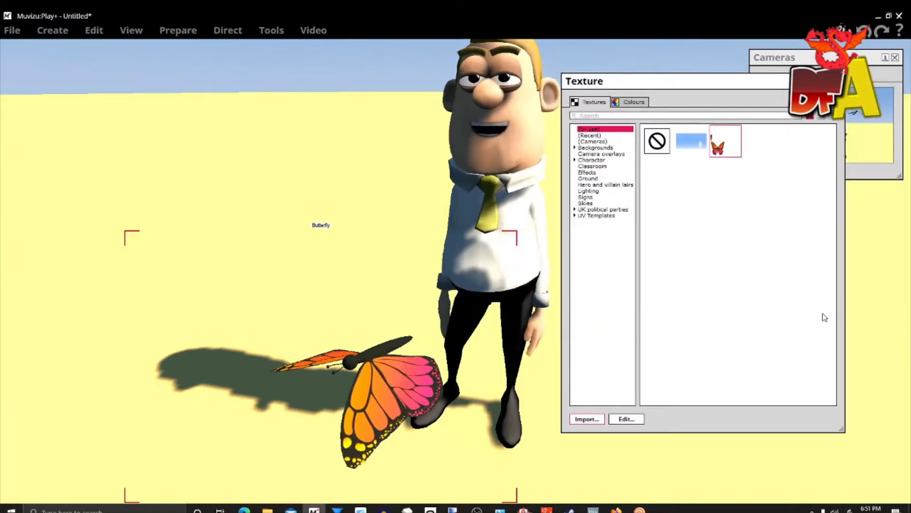
Import image file 2 as the butterfly's texture again and leave the texture browser
click(594, 421)
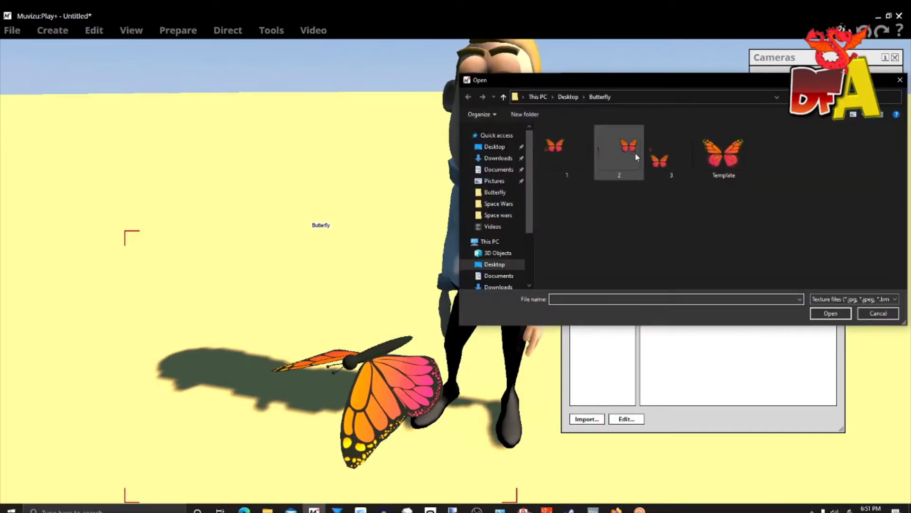
click(635, 154)
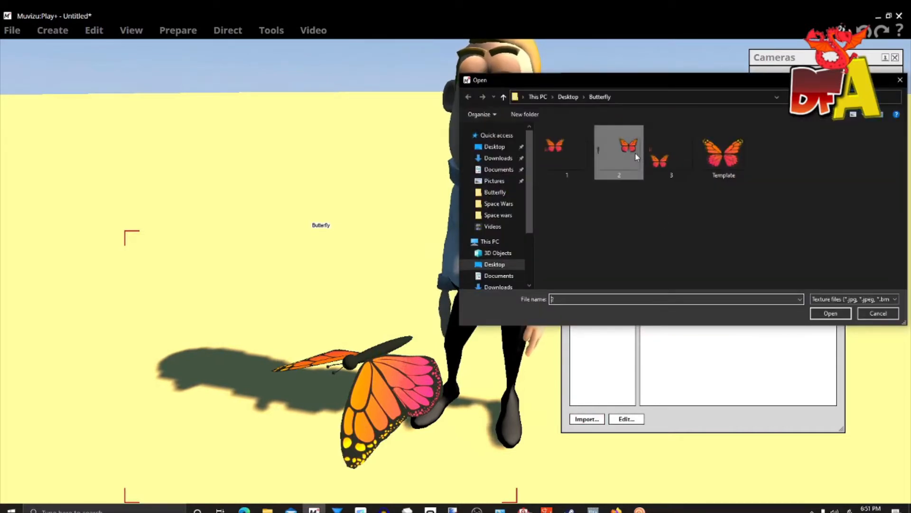
click(826, 314)
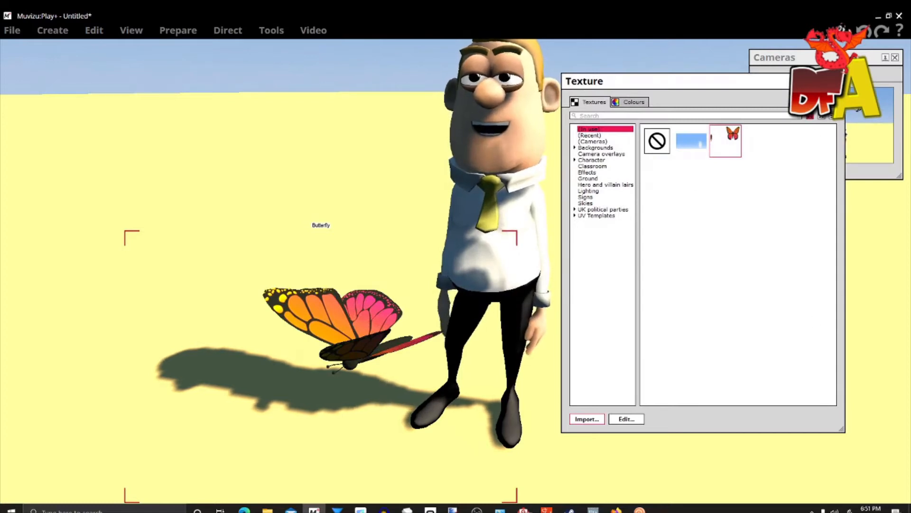
key(Escape)
Reposition the floating butterfly in the air beside the character
mouse_move(533, 327)
mouse_down()
mouse_move(427, 361)
mouse_move(533, 347)
mouse_move(533, 327)
mouse_up()
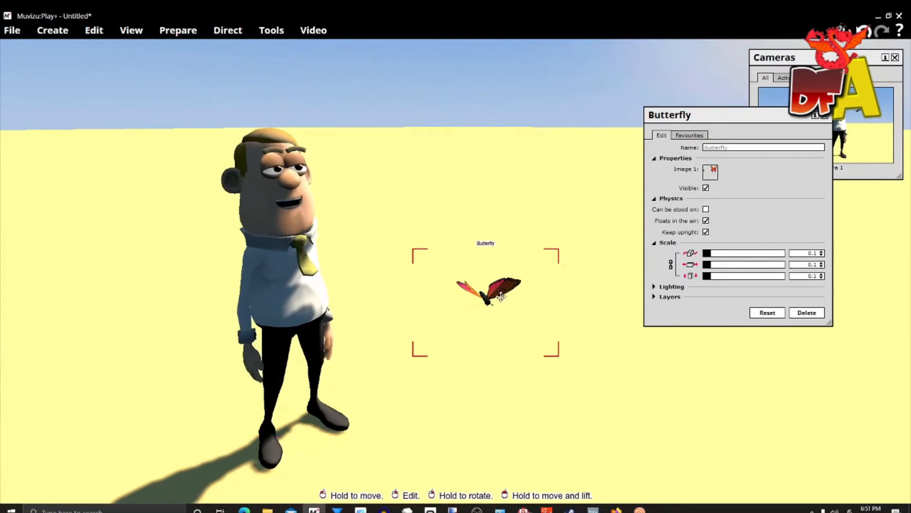
right_drag(486, 311, 351, 297)
middle_drag(351, 296, 393, 363)
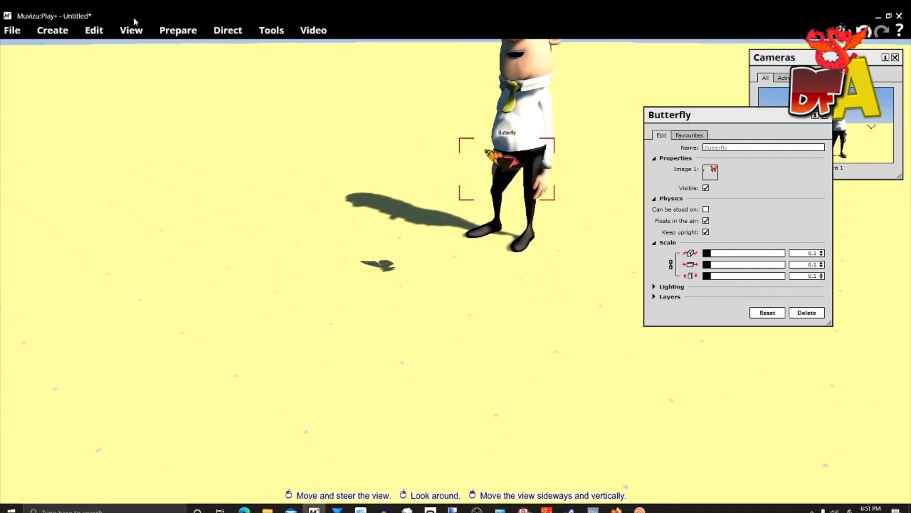
Create the pink Bedding plants object from the Nature category on open ground near the character
click(46, 37)
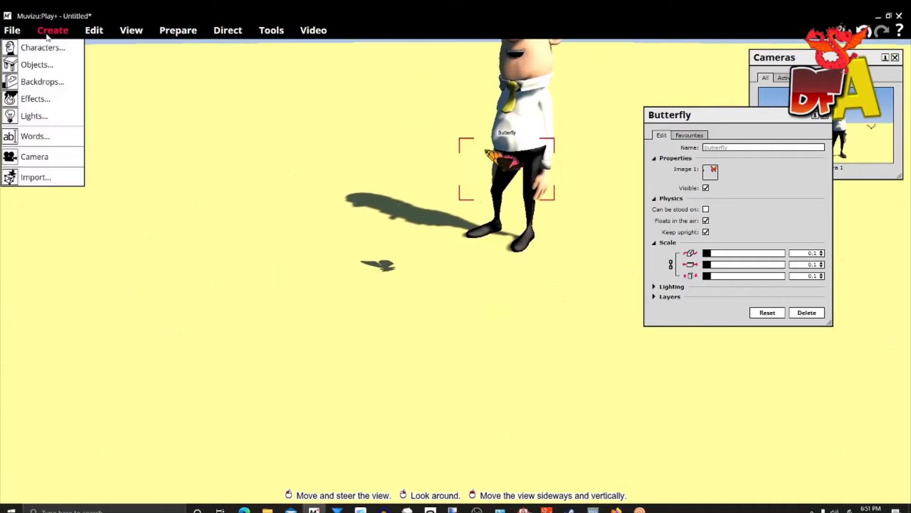
click(53, 72)
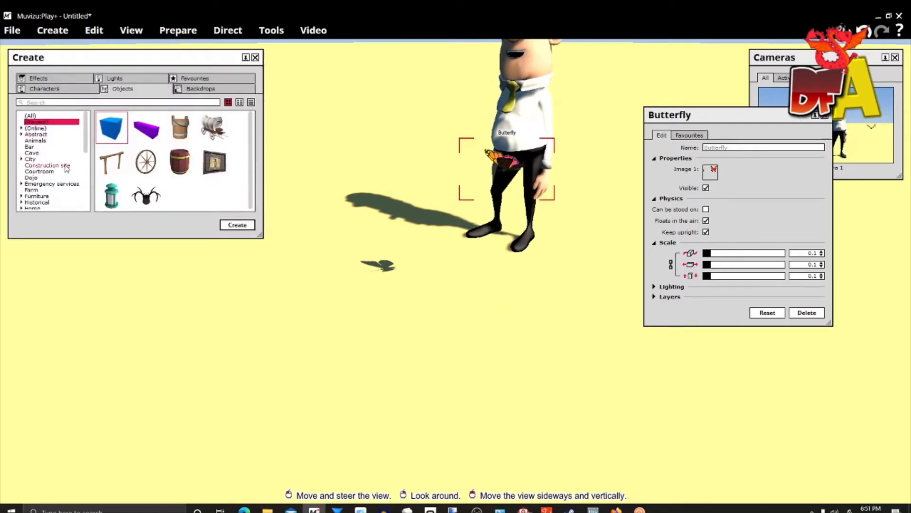
scroll(60, 173, down, 3)
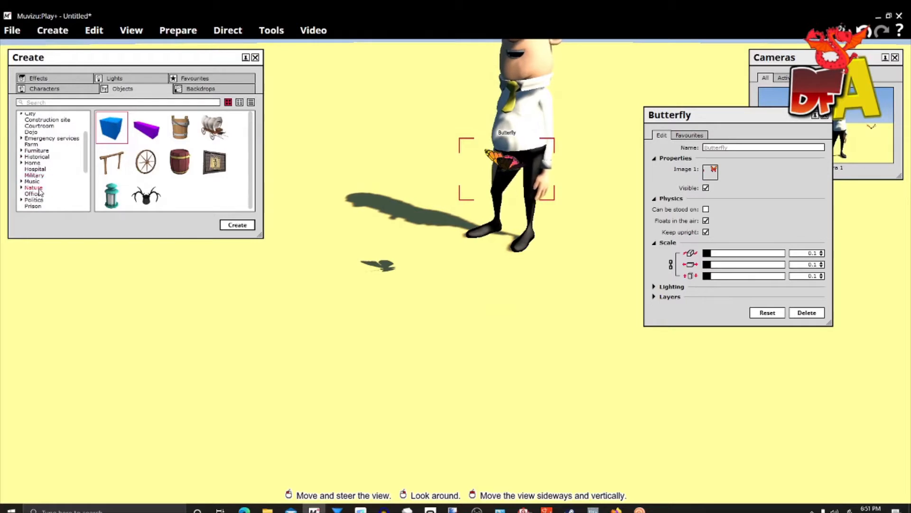
click(34, 187)
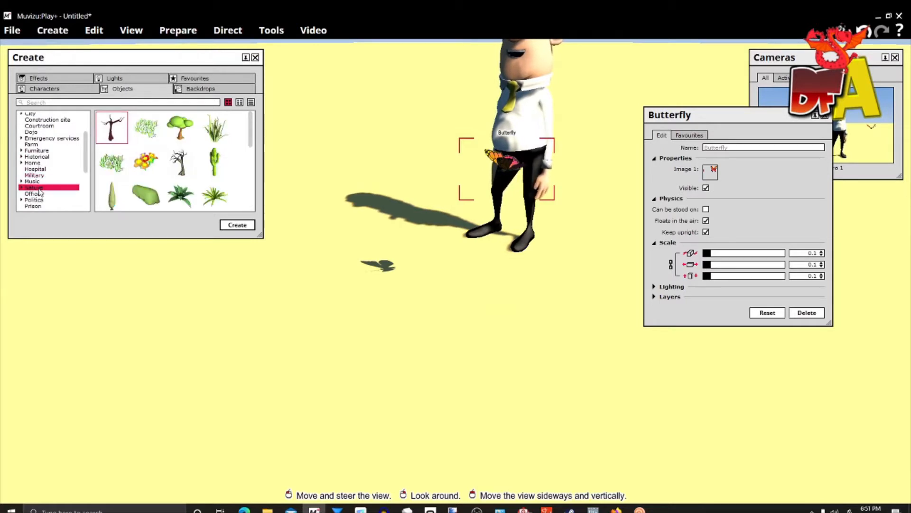
click(222, 132)
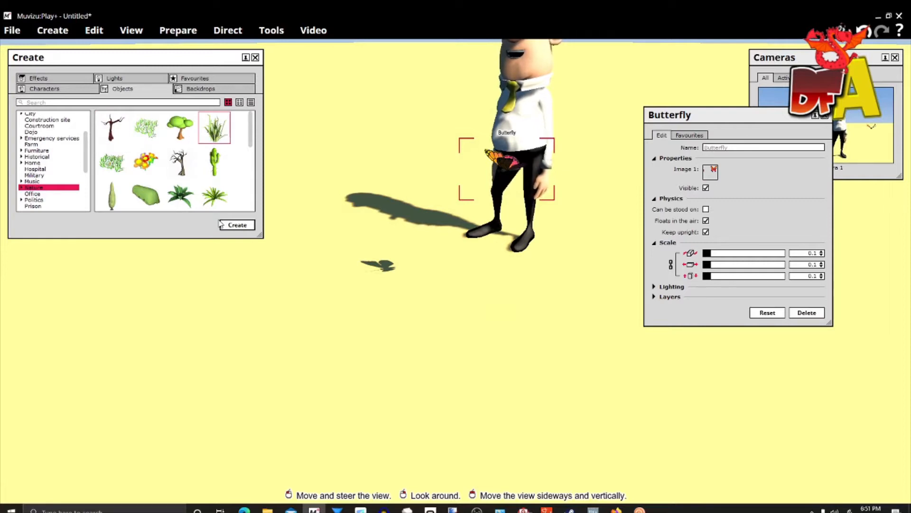
click(145, 164)
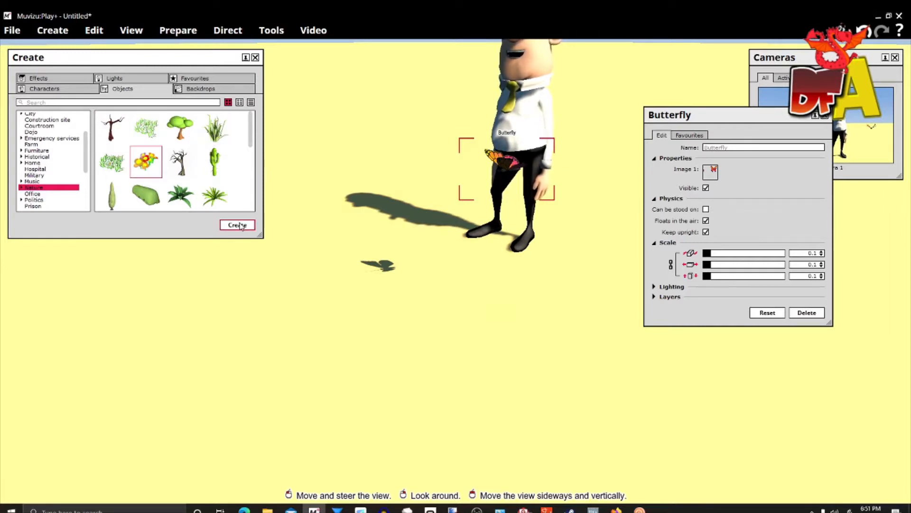
click(237, 225)
click(521, 299)
right_drag(527, 302, 559, 313)
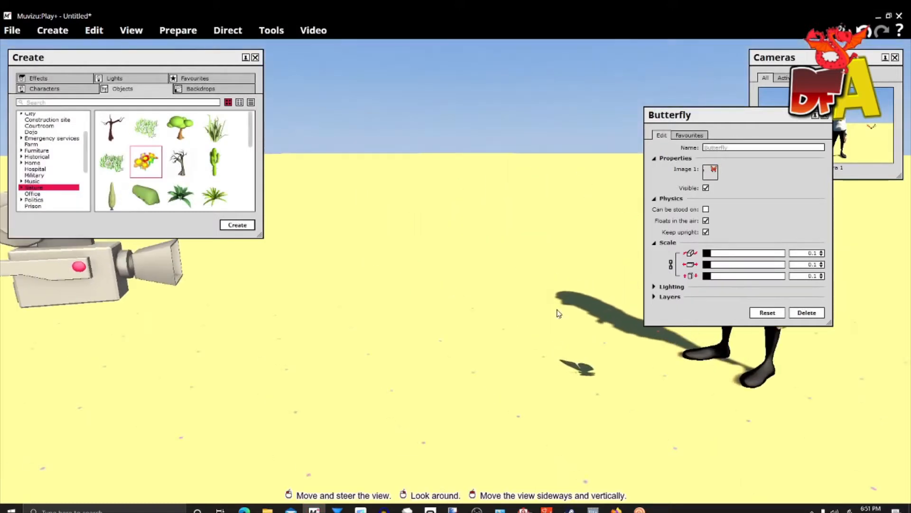
click(251, 229)
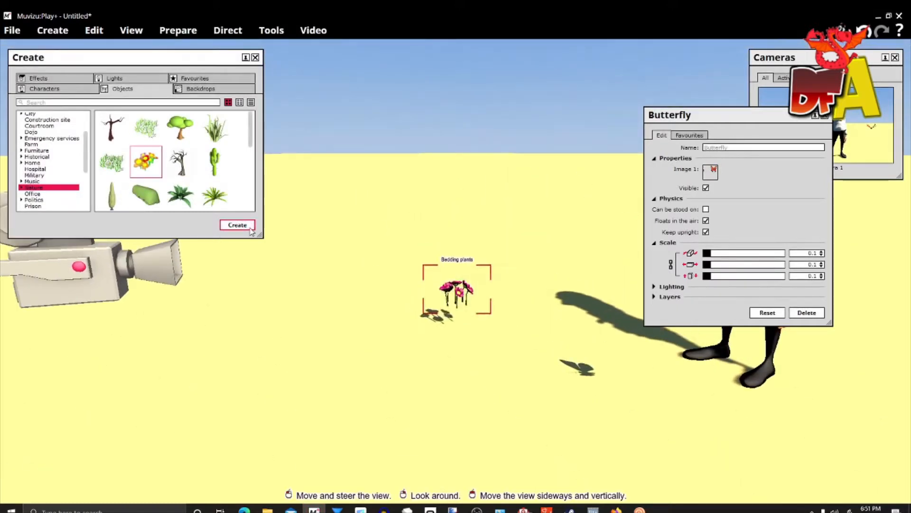
click(256, 57)
Fine-tune the butterfly's scale, close its settings and lift it in the air beside the character's hand
drag(447, 405, 420, 346)
right_drag(419, 345, 522, 332)
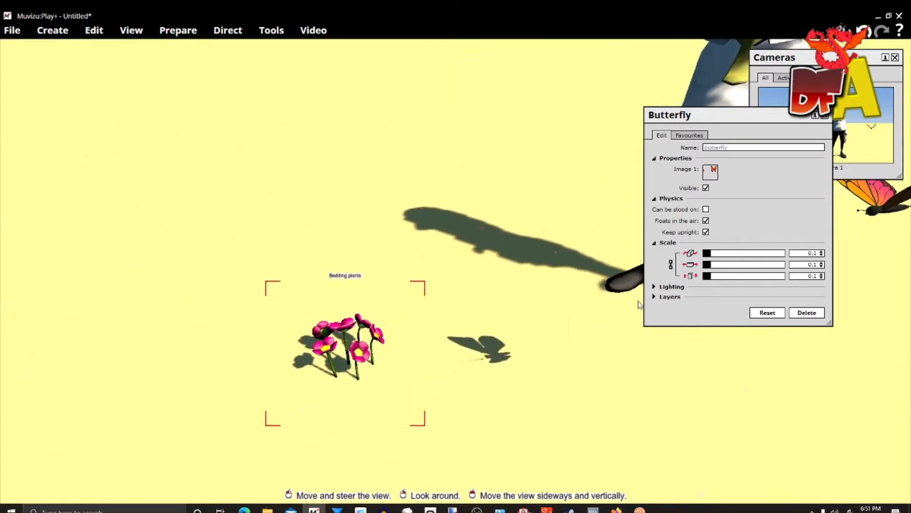
drag(708, 264, 708, 265)
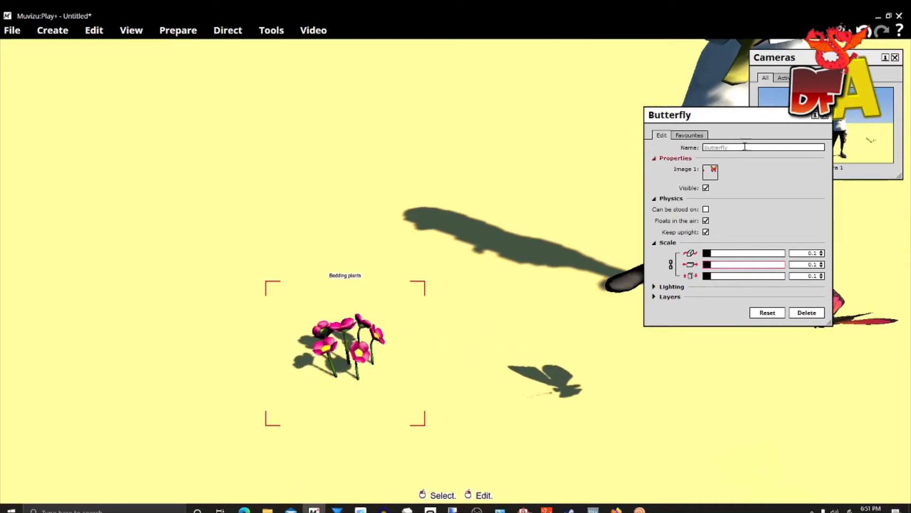
click(827, 117)
middle_drag(809, 309, 810, 269)
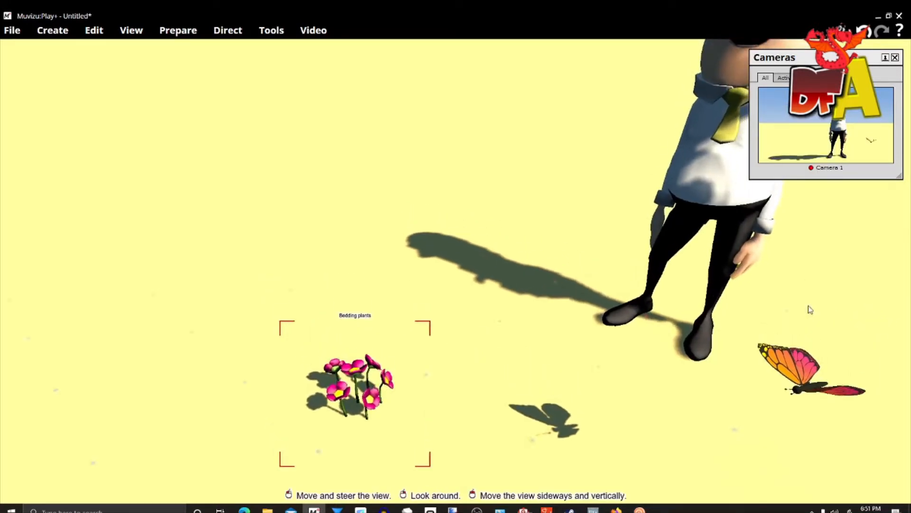
click(808, 369)
middle_drag(807, 368, 751, 259)
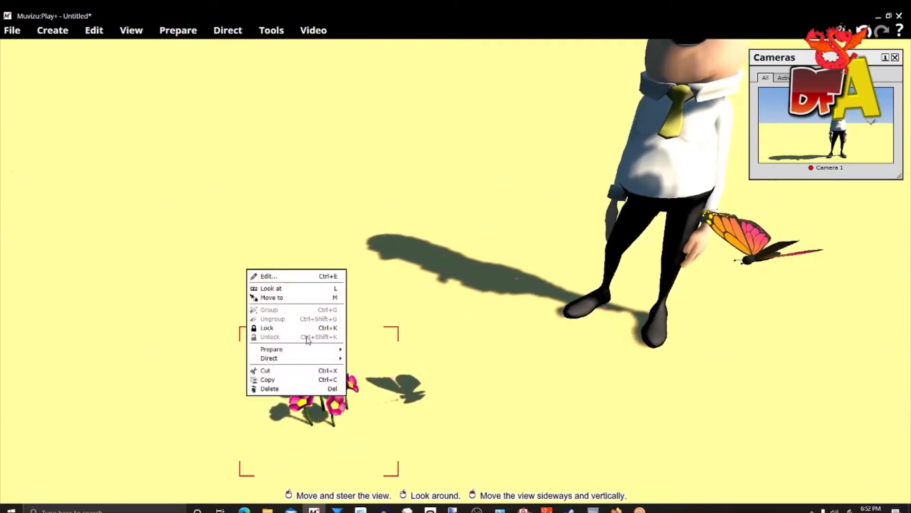
Enlarge the bedding plants with scale values of about 2.5, 2.4 and 3.2
click(296, 277)
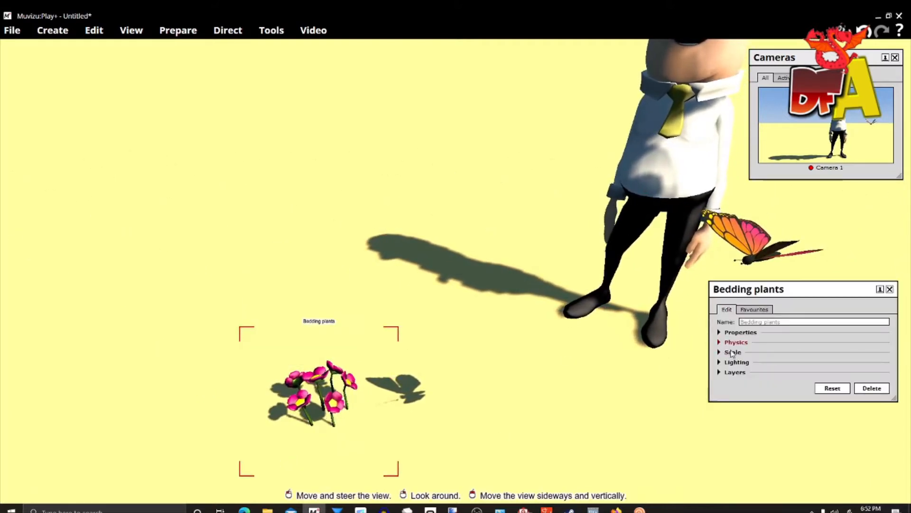
click(733, 352)
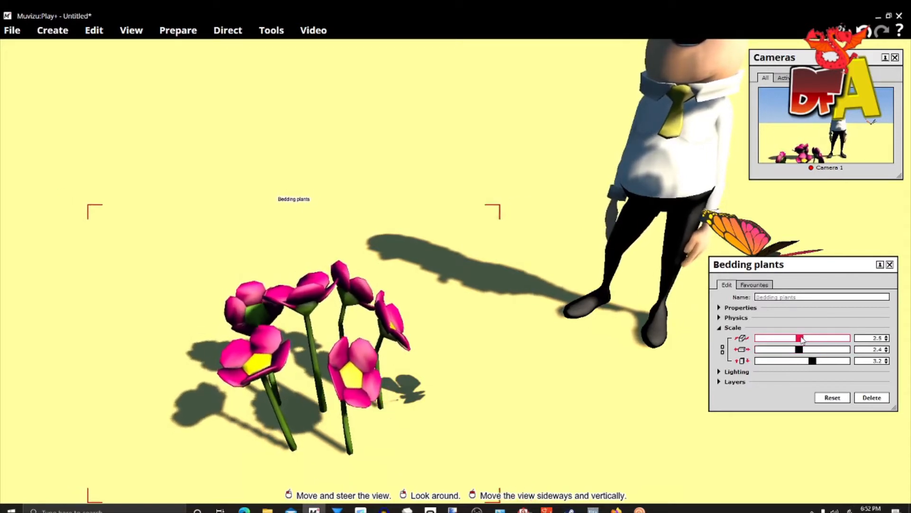
click(890, 265)
Move the floating butterfly closer to the enlarged flowers
drag(764, 249, 674, 244)
right_drag(675, 245, 771, 133)
drag(603, 204, 617, 268)
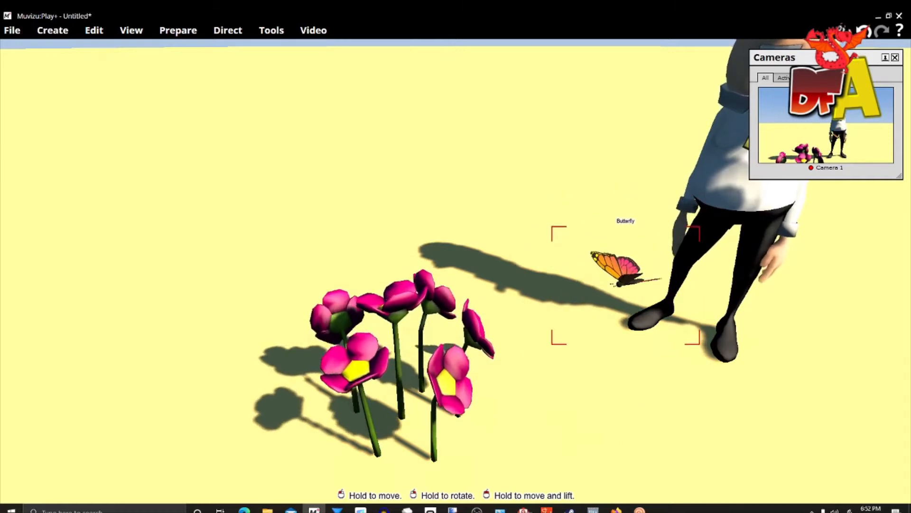
drag(570, 308, 590, 227)
Delete the character from the scene, leaving only the flowers and the butterfly
click(604, 183)
drag(604, 184, 467, 131)
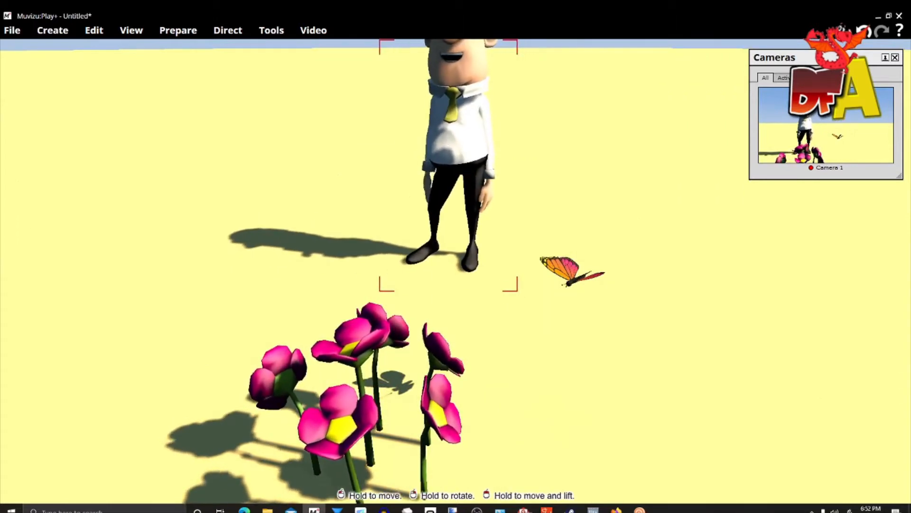
right_click(397, 257)
click(389, 267)
middle_drag(399, 234, 434, 284)
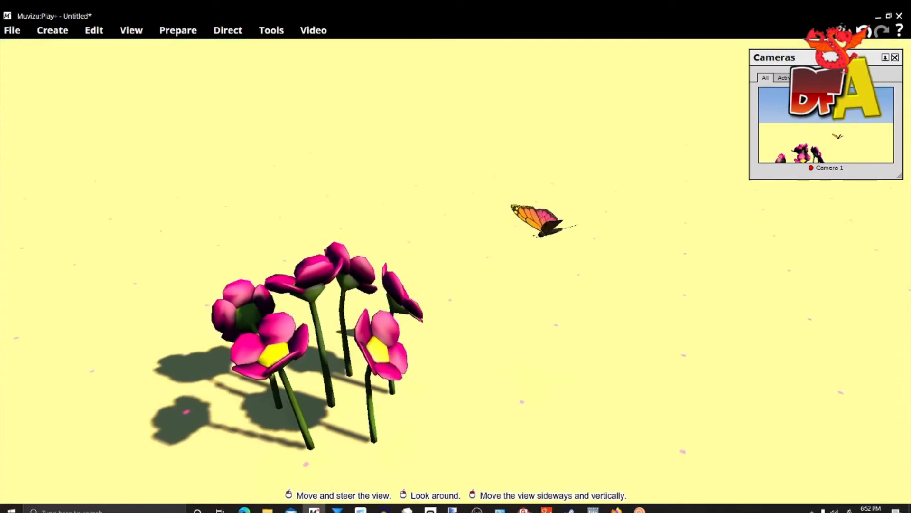
Create a Weeds object from the Nature category on open ground behind the pink flowers
click(53, 30)
click(38, 65)
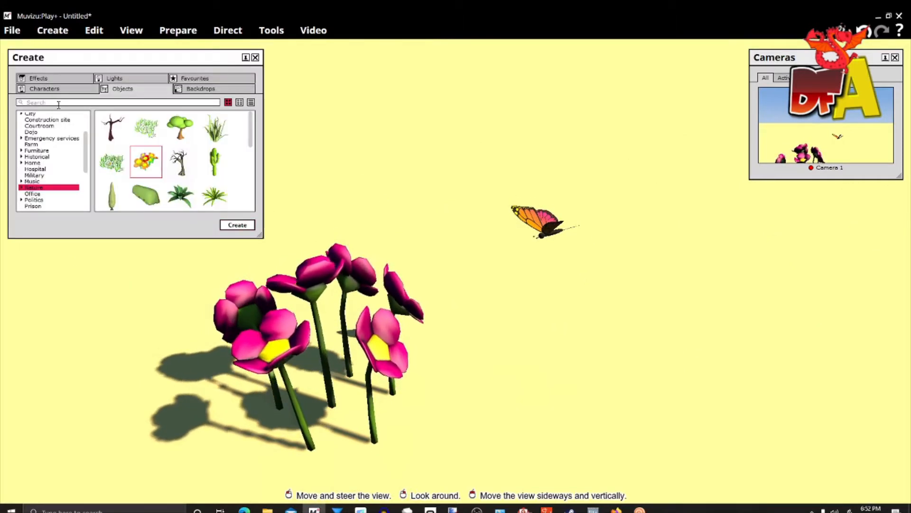
click(113, 160)
click(237, 224)
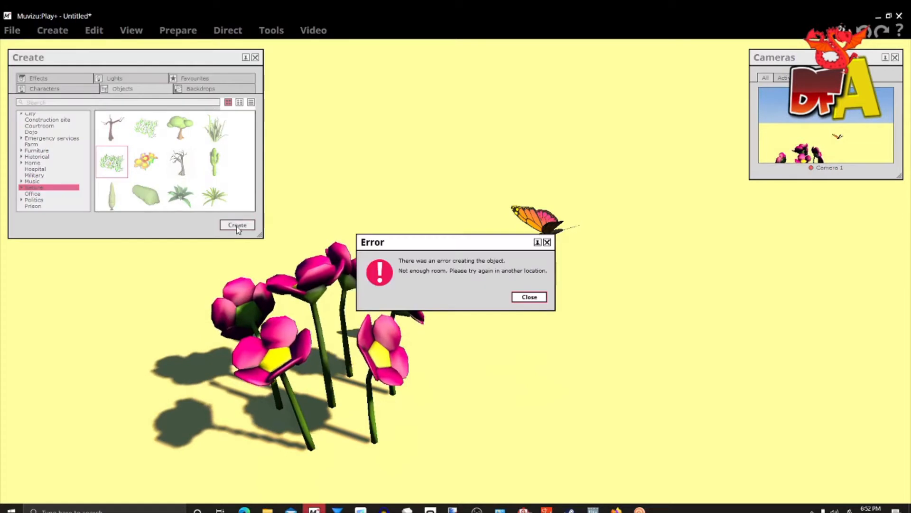
click(536, 298)
right_drag(522, 297, 379, 277)
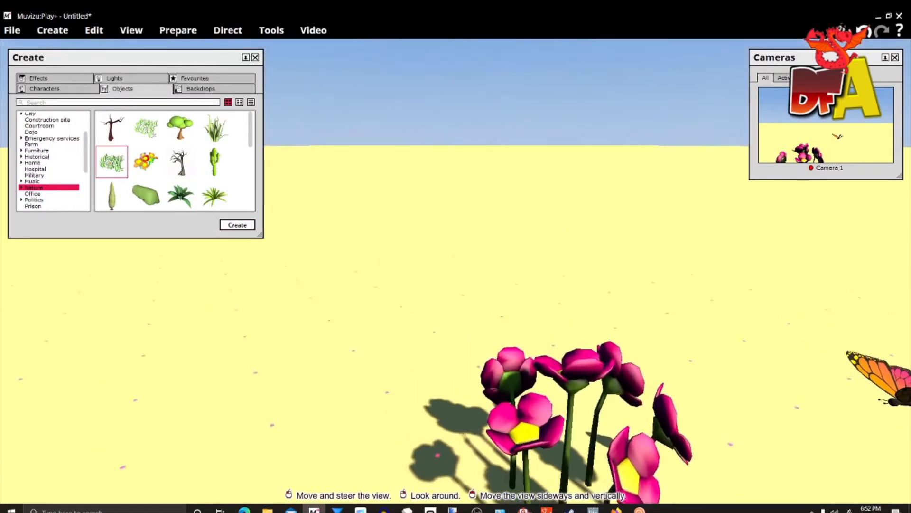
click(234, 226)
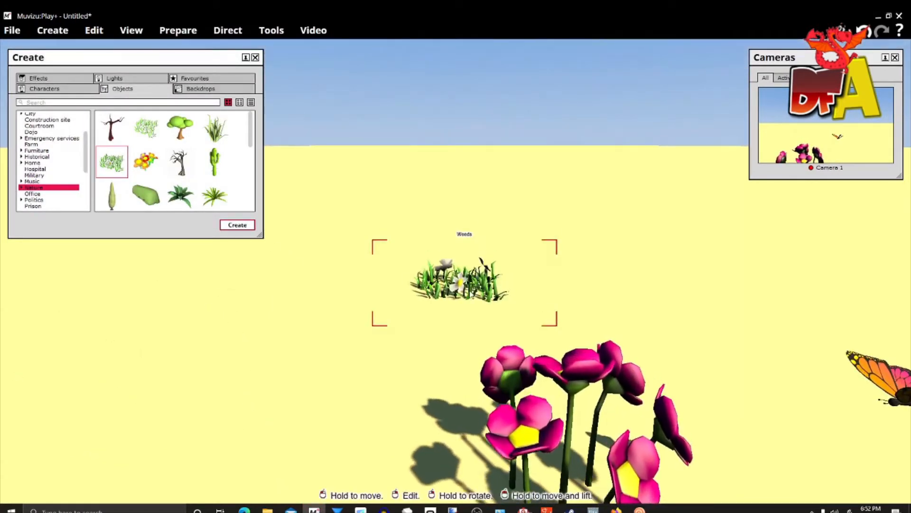
Move the Weeds object in among the stems of the pink flowers
drag(459, 280, 536, 442)
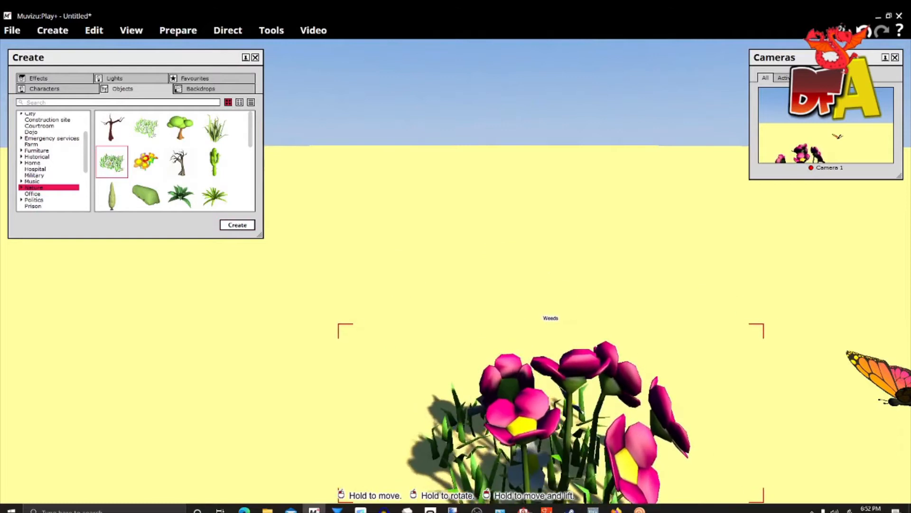
right_drag(398, 373, 510, 414)
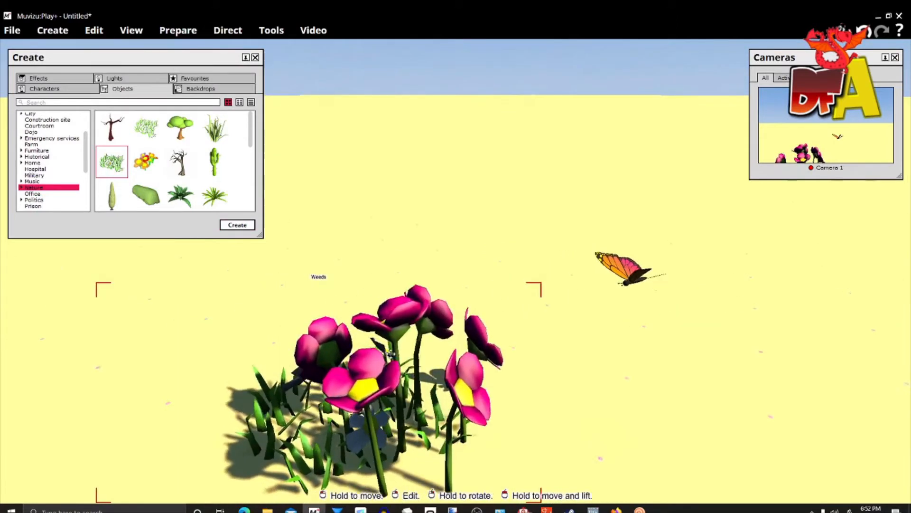
right_drag(536, 380, 532, 308)
drag(546, 332, 558, 382)
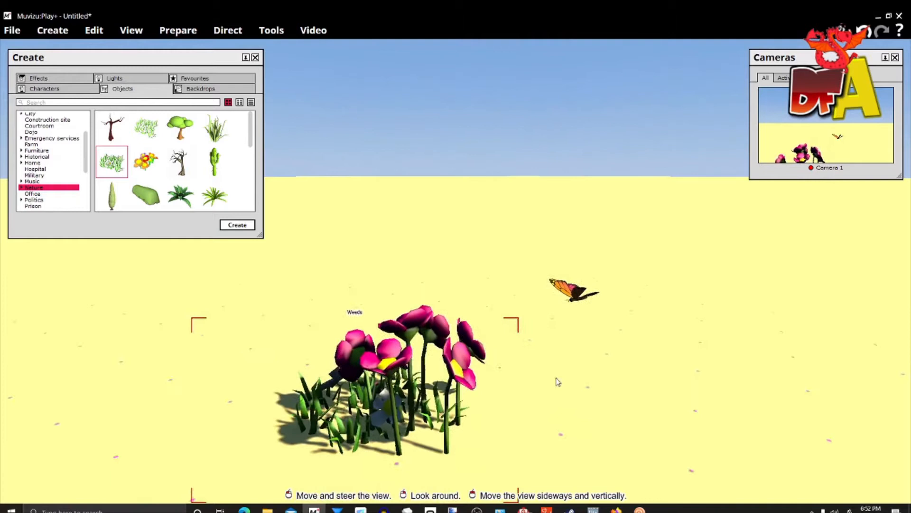
Create a second Weeds object and a Grass object, and place both around the base of the pink flowers
click(253, 225)
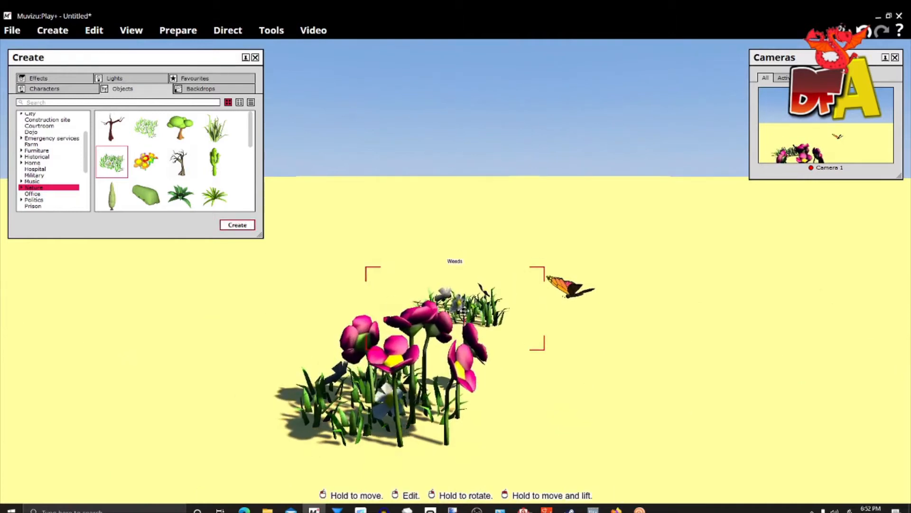
drag(463, 309, 484, 334)
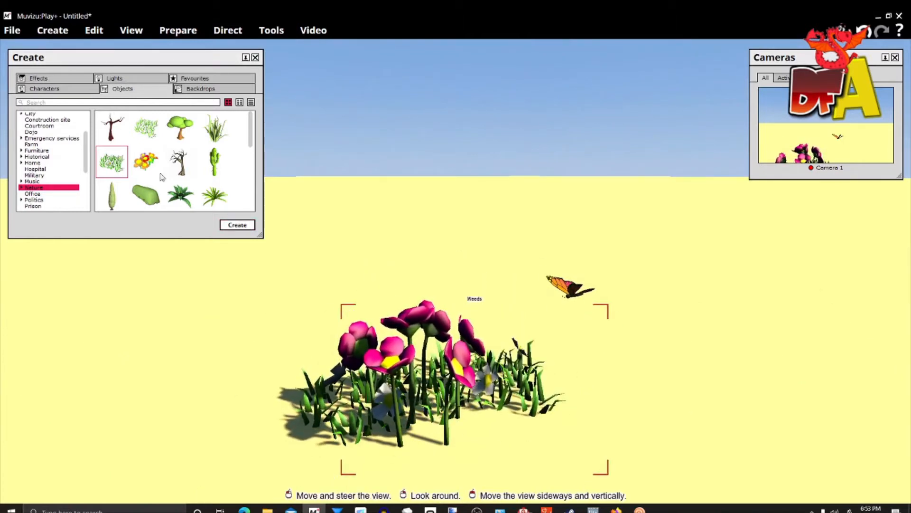
click(141, 134)
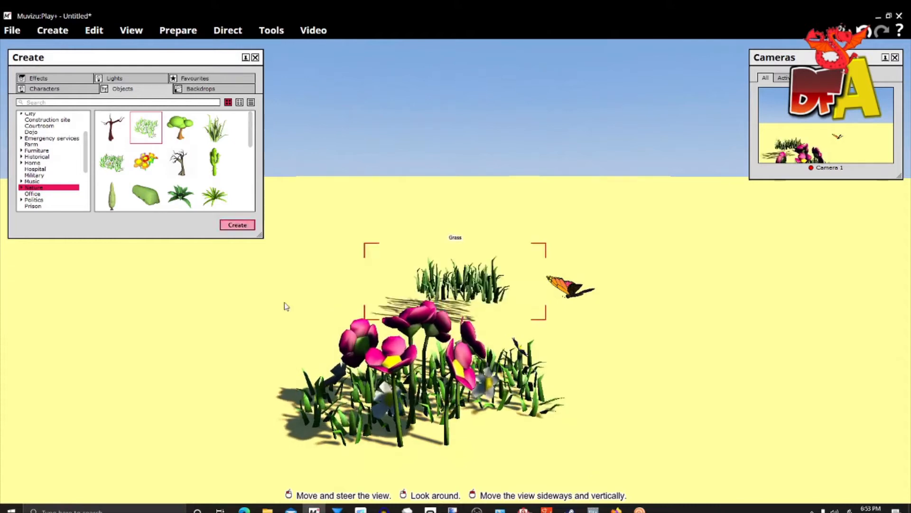
drag(474, 298, 319, 351)
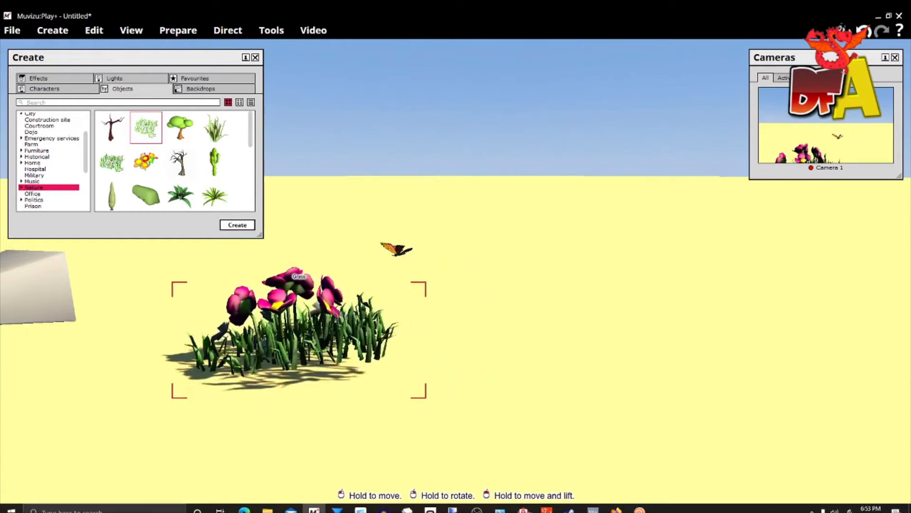
right_drag(456, 285, 379, 308)
drag(380, 309, 379, 233)
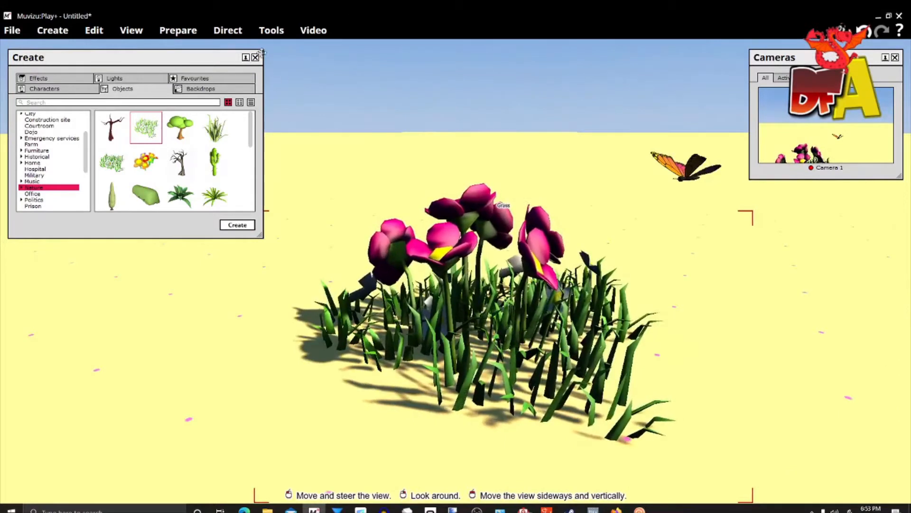
Close the object library and lock the bedding plants, the grass and both Weeds objects in place
click(257, 58)
drag(291, 116, 308, 264)
right_click(257, 340)
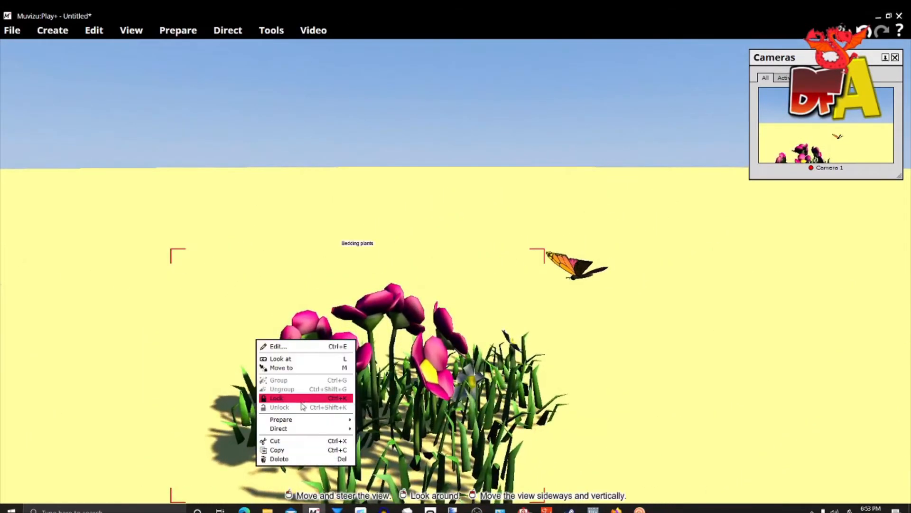
click(302, 400)
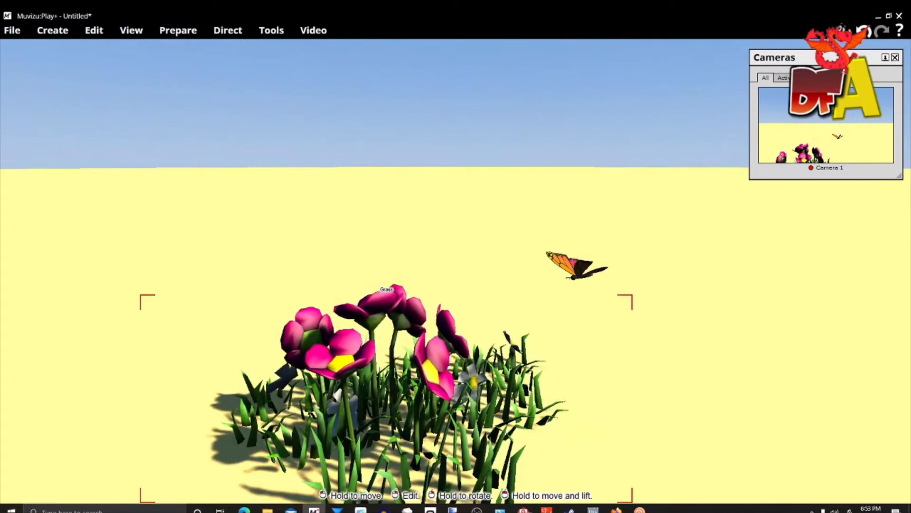
right_click(439, 462)
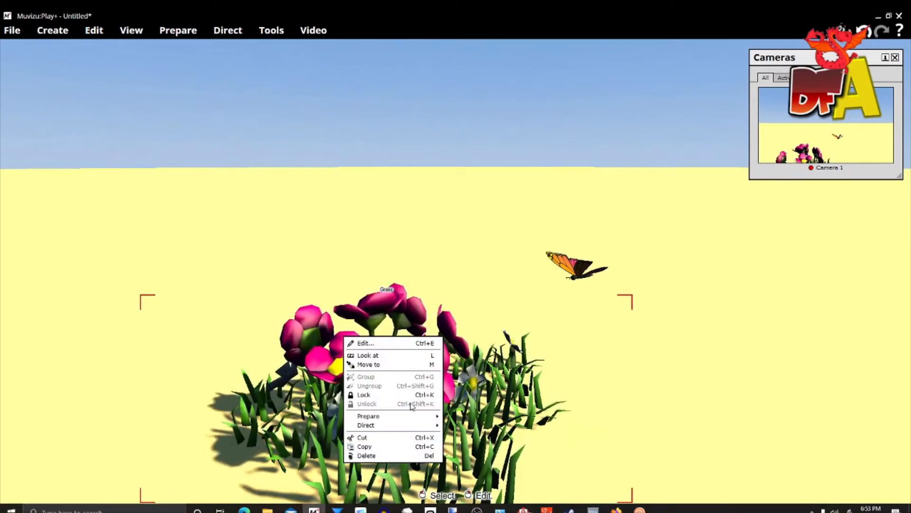
click(406, 394)
right_click(477, 377)
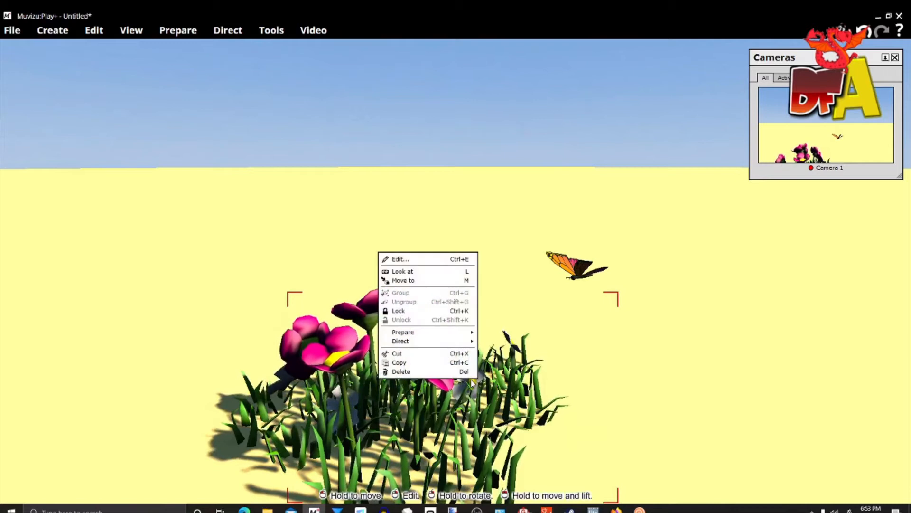
click(401, 310)
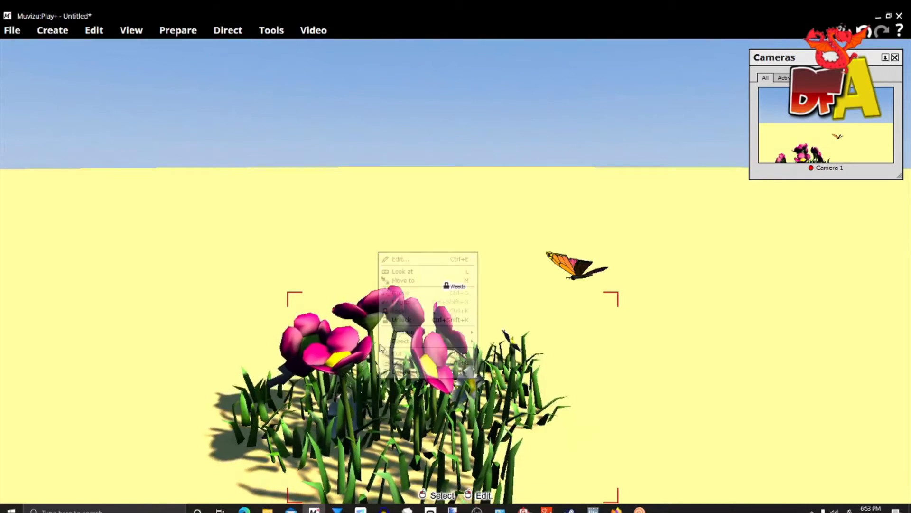
right_click(274, 394)
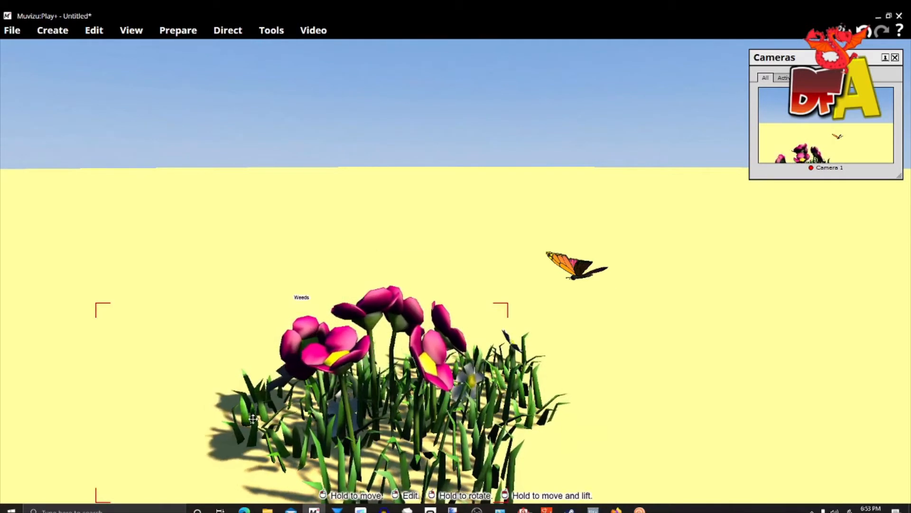
click(180, 350)
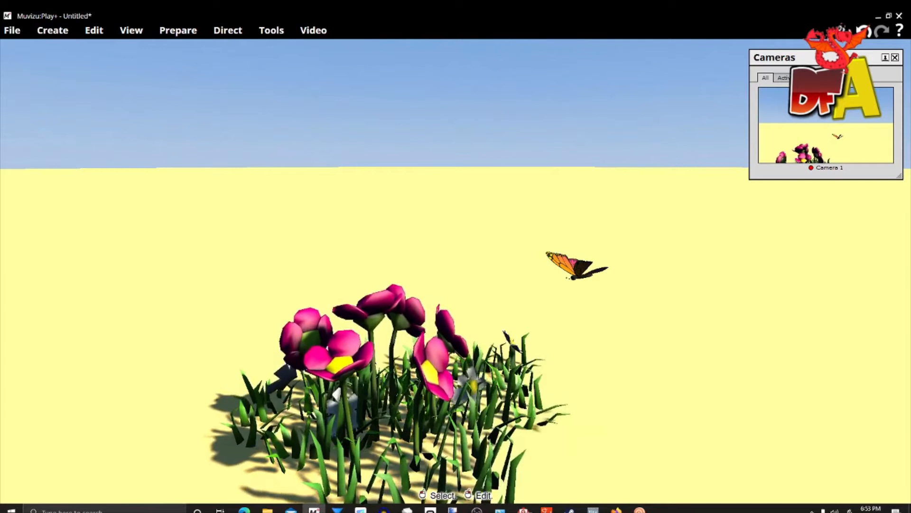
Raise the butterfly farther away from the flowers and rotate it to face them
mouse_move(525, 300)
middle_down()
mouse_move(433, 419)
mouse_move(525, 299)
middle_up()
click(486, 332)
drag(485, 332, 536, 300)
middle_drag(639, 317, 639, 394)
drag(638, 317, 639, 242)
right_drag(647, 322, 647, 362)
middle_drag(647, 321, 659, 257)
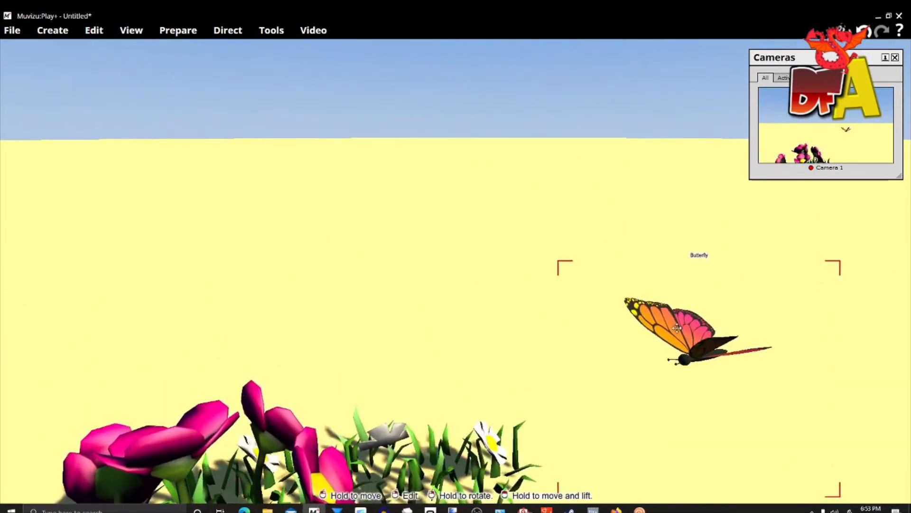
drag(482, 306, 495, 287)
middle_drag(495, 287, 602, 294)
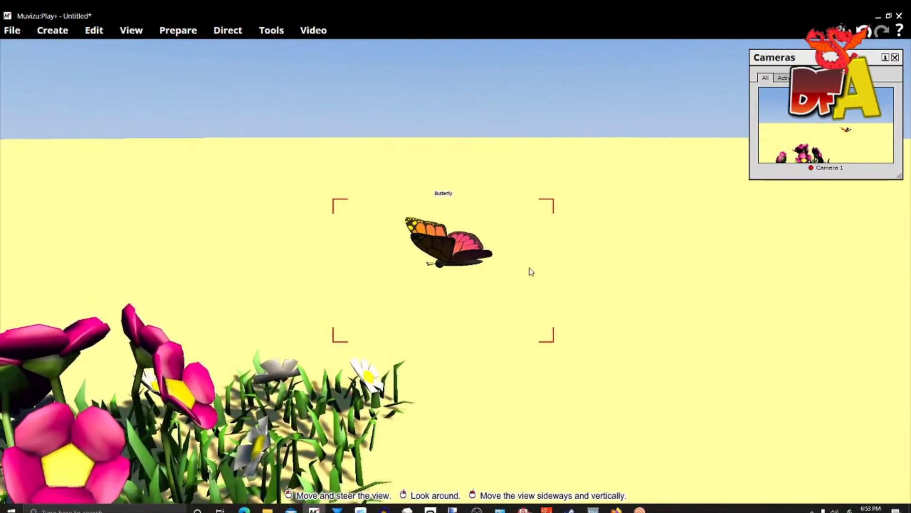
drag(475, 247, 511, 247)
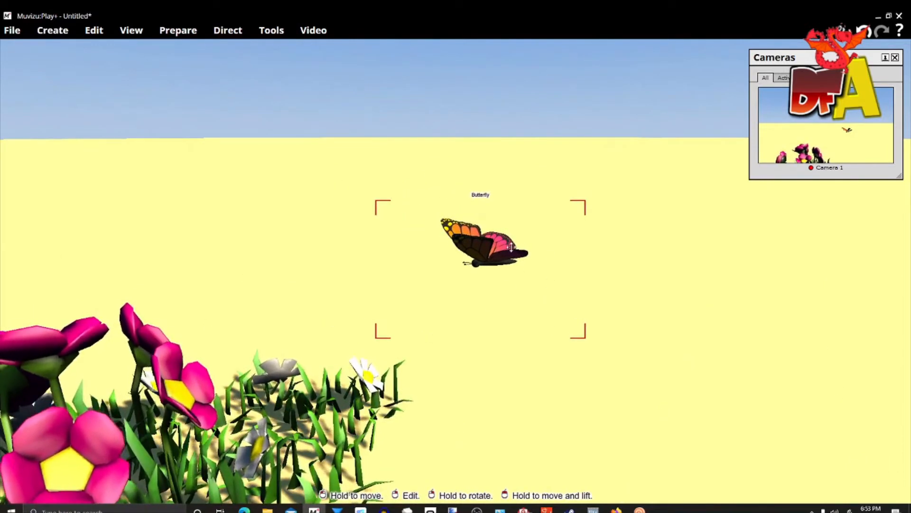
Open movement directing for the butterfly and extend the timeline range to about frame 570
right_click(496, 264)
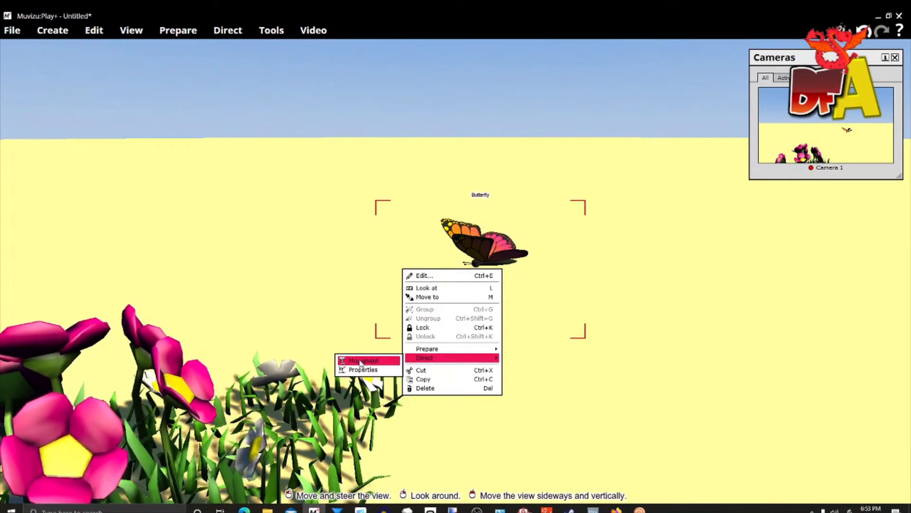
click(360, 362)
middle_drag(501, 356, 455, 397)
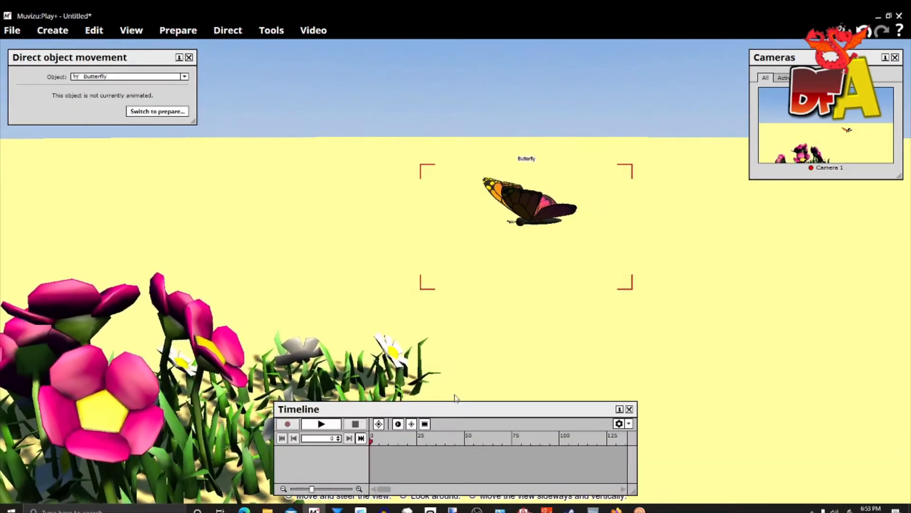
drag(371, 441, 555, 440)
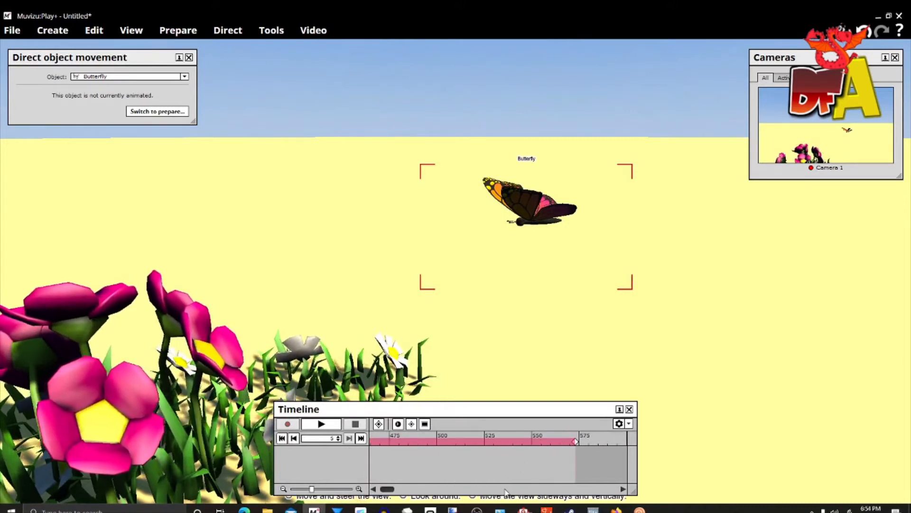
Add a timeline marker at frame 7 and reposition the Timeline window
scroll(505, 490, up, 3)
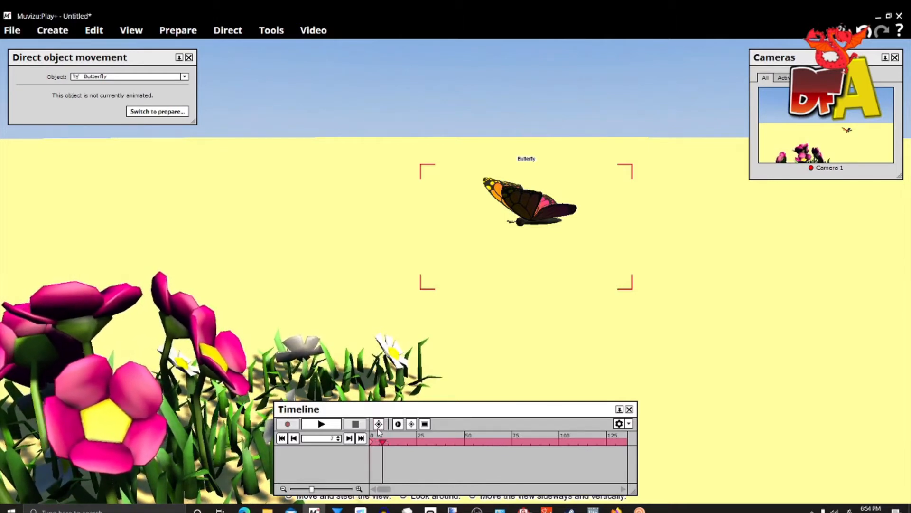
drag(423, 412, 545, 316)
drag(549, 242, 618, 140)
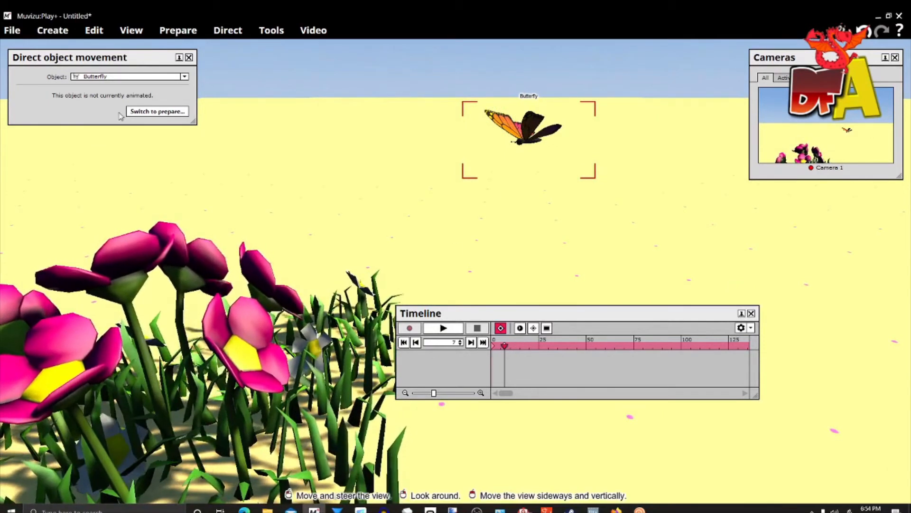
Prepare the butterfly's movement with the Key framed animation type and return to directing it
click(137, 111)
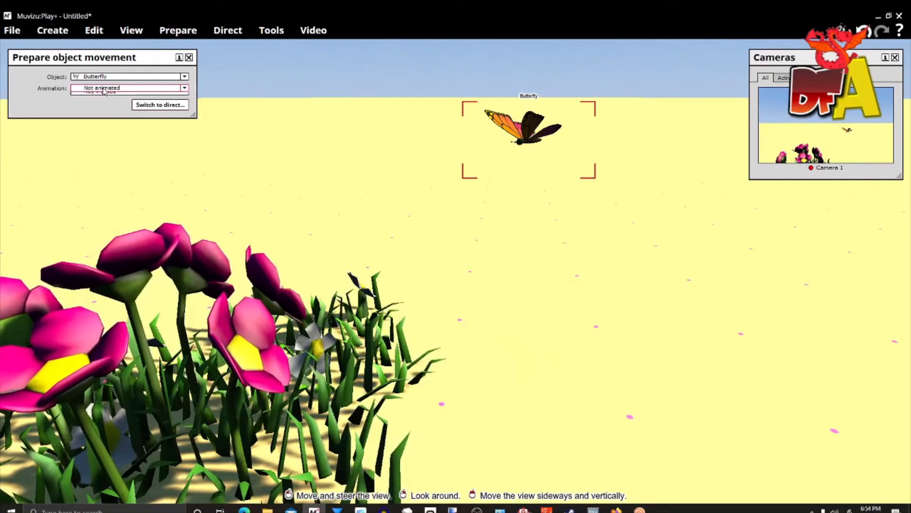
click(100, 113)
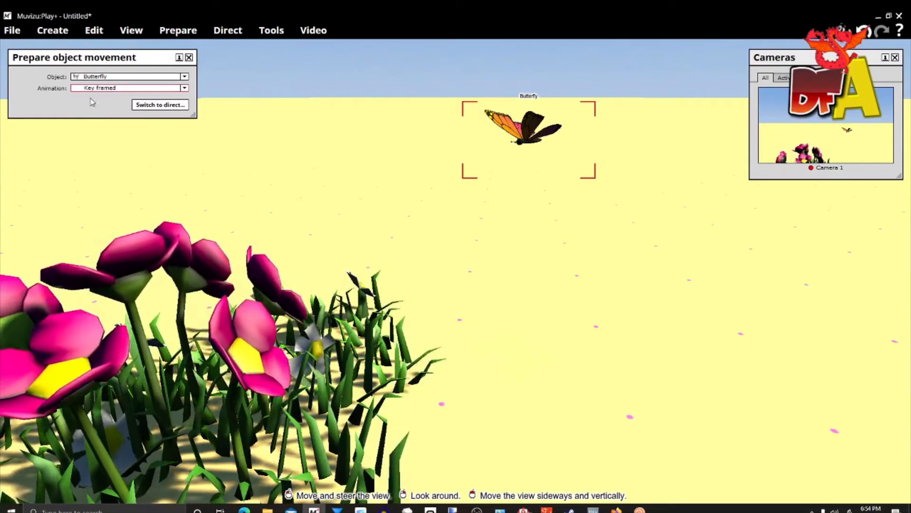
drag(137, 64, 154, 102)
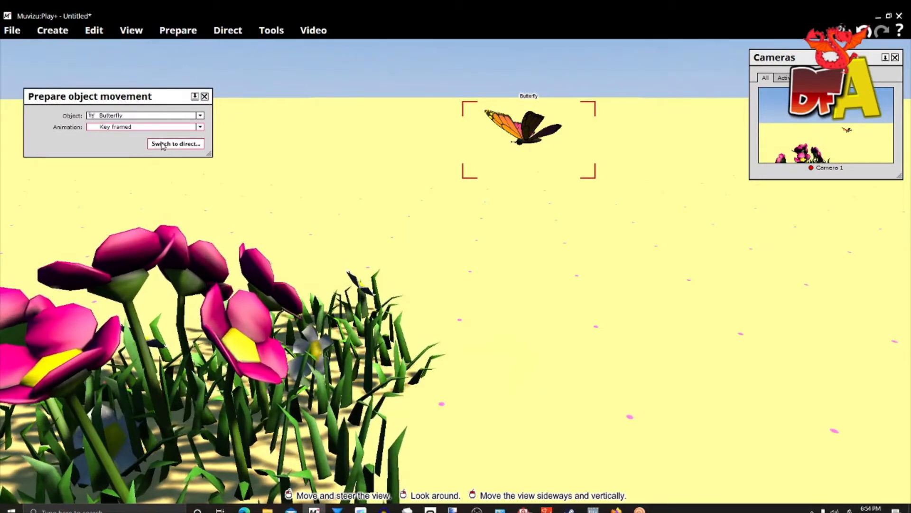
click(162, 144)
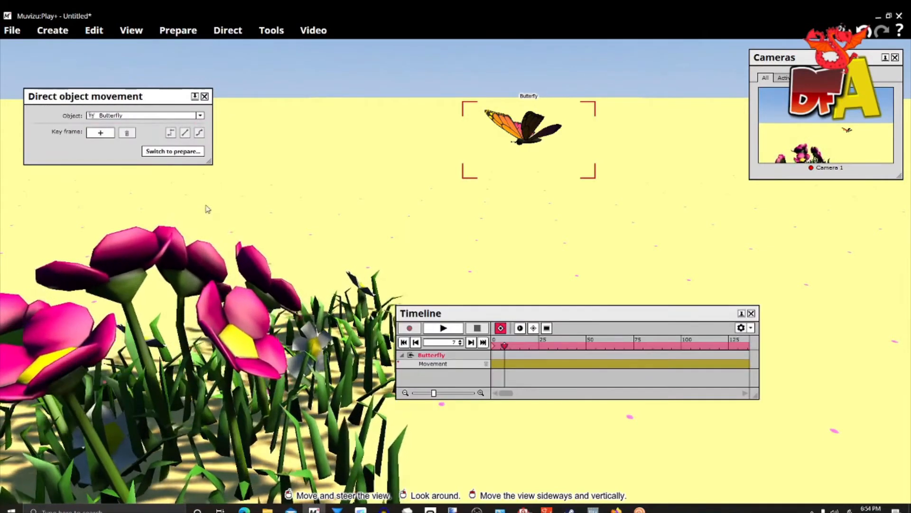
Add butterfly movement key frames at frames 7 and 35, with a marker at frame 35
middle_drag(207, 209, 208, 228)
drag(207, 228, 208, 181)
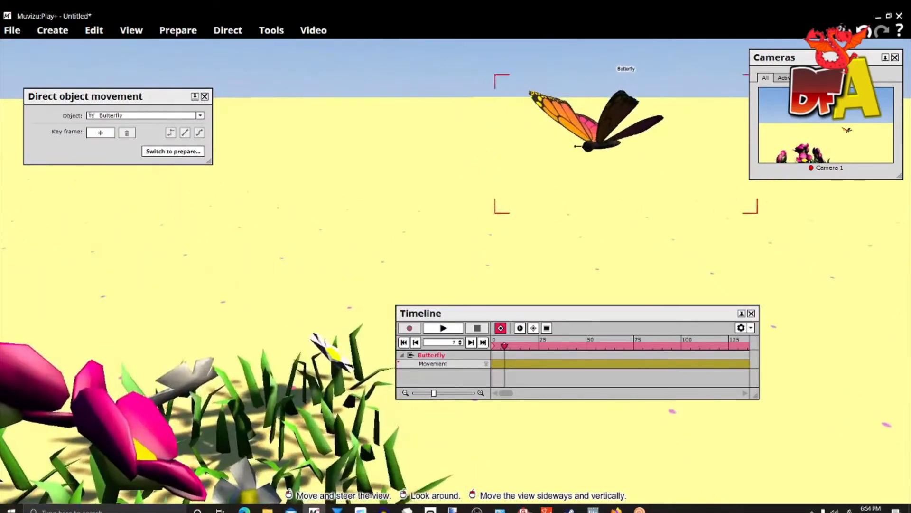
click(109, 136)
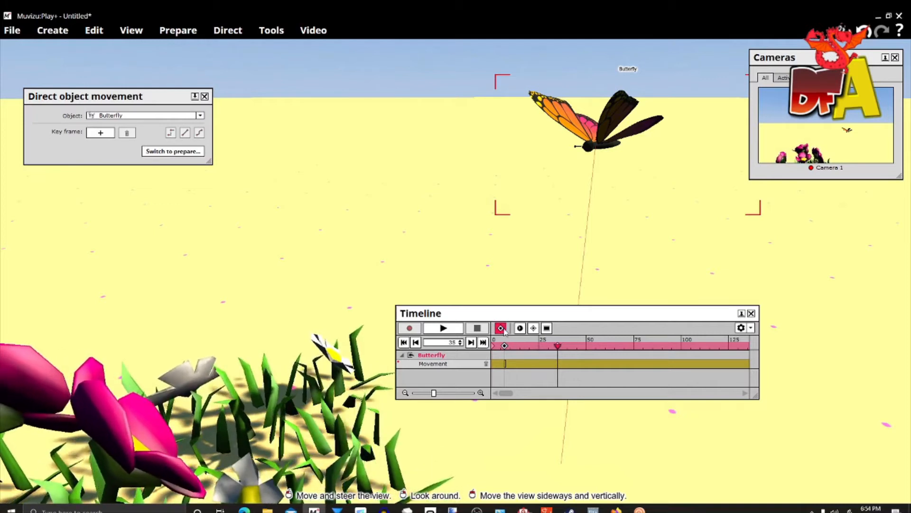
click(100, 133)
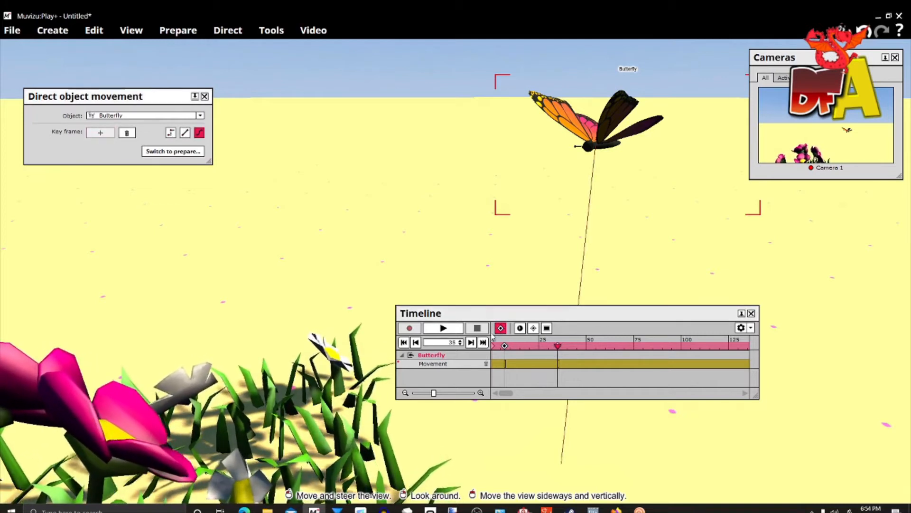
Move the butterfly down beside the pink flowers at frame 35, and scrub back to about frame 8 to review its flight
right_drag(688, 228, 654, 196)
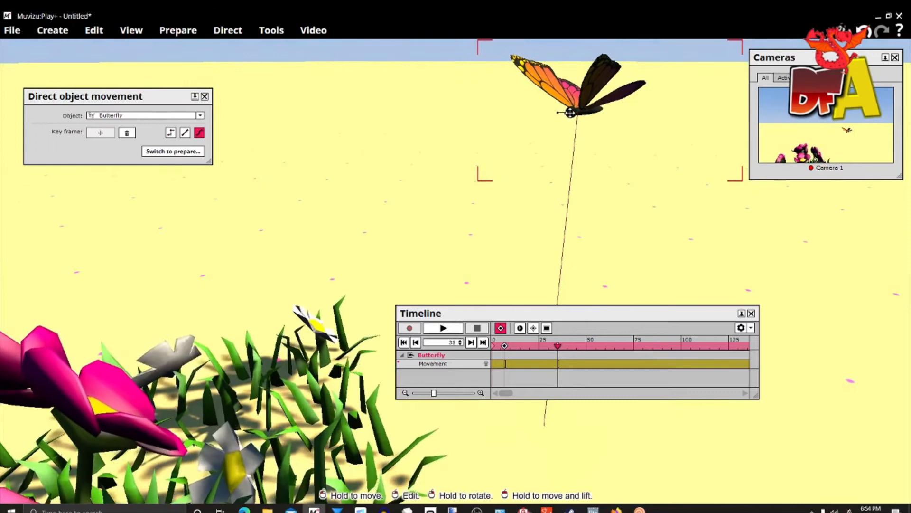
mouse_move(581, 107)
mouse_down()
mouse_move(204, 240)
mouse_move(261, 247)
mouse_move(410, 294)
mouse_move(436, 204)
mouse_move(454, 249)
mouse_move(446, 230)
mouse_up()
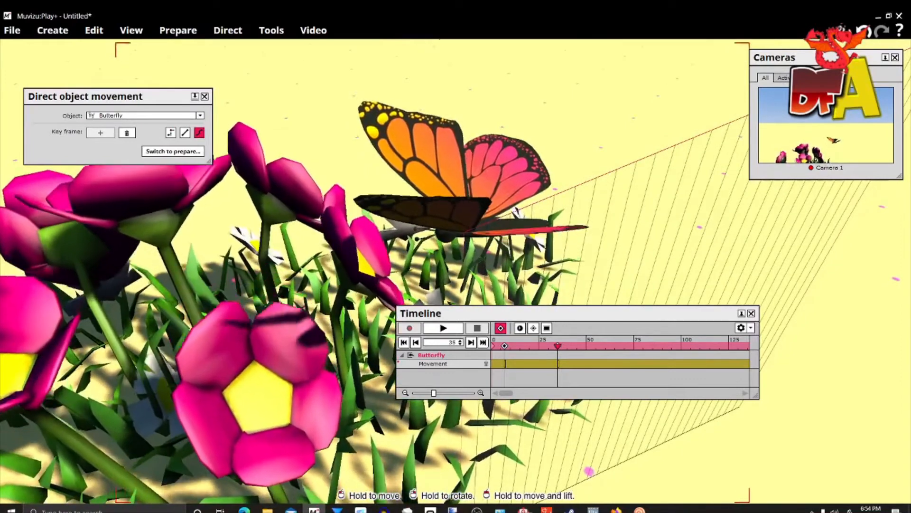
drag(447, 230, 451, 153)
drag(820, 281, 842, 223)
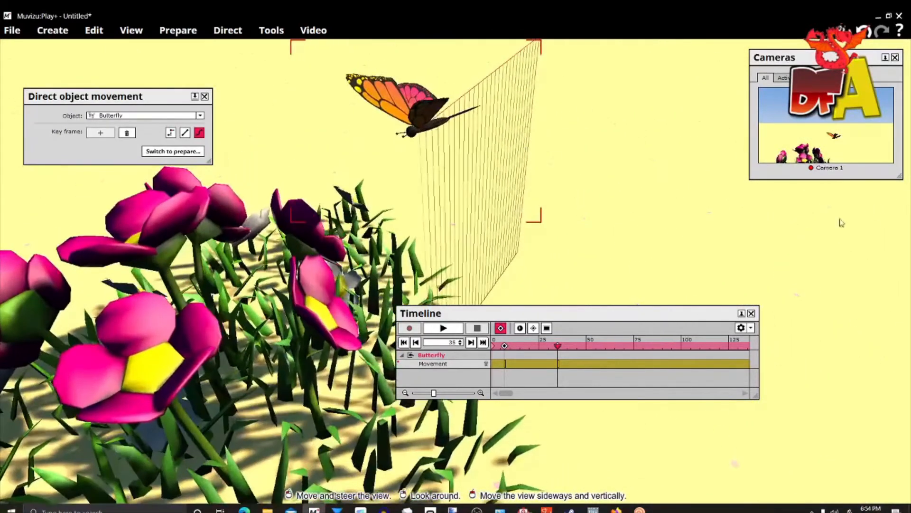
drag(418, 124, 380, 182)
middle_drag(474, 204, 561, 228)
drag(560, 227, 587, 320)
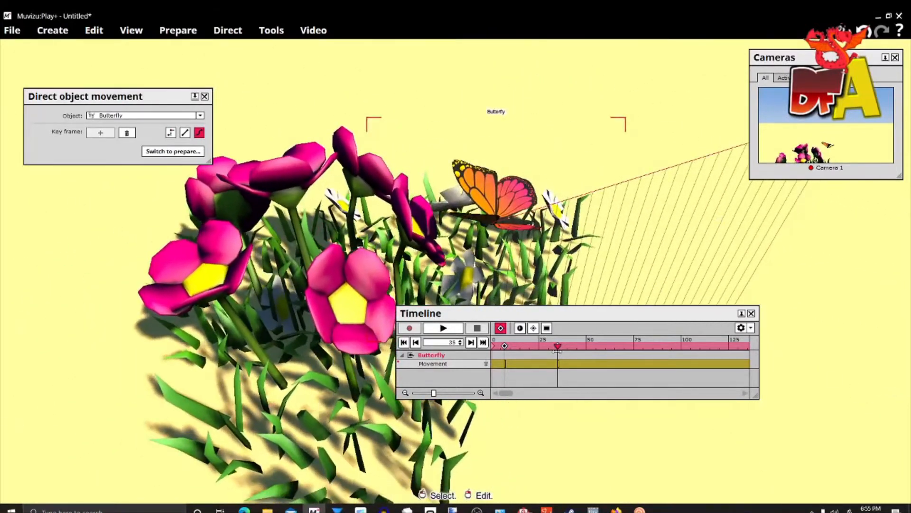
drag(553, 347, 510, 348)
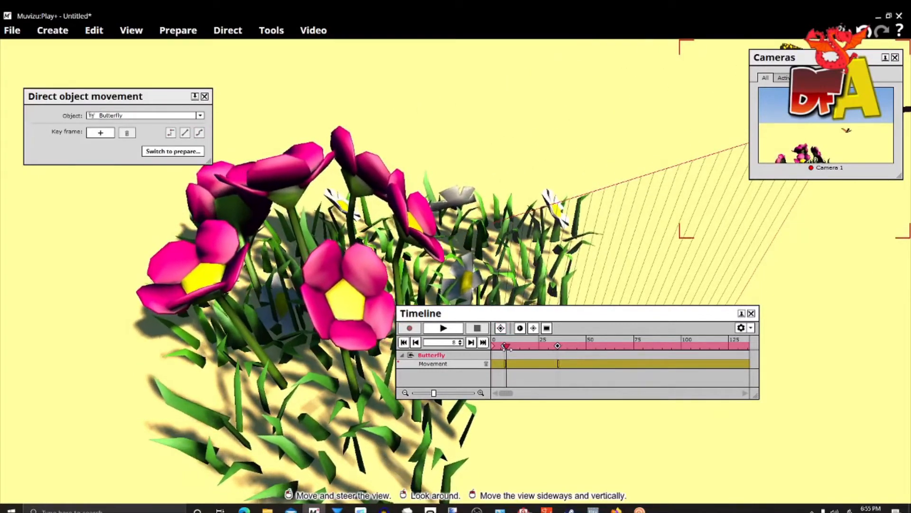
Add a timeline marker and a butterfly movement key frame at frame 60
drag(468, 285, 477, 321)
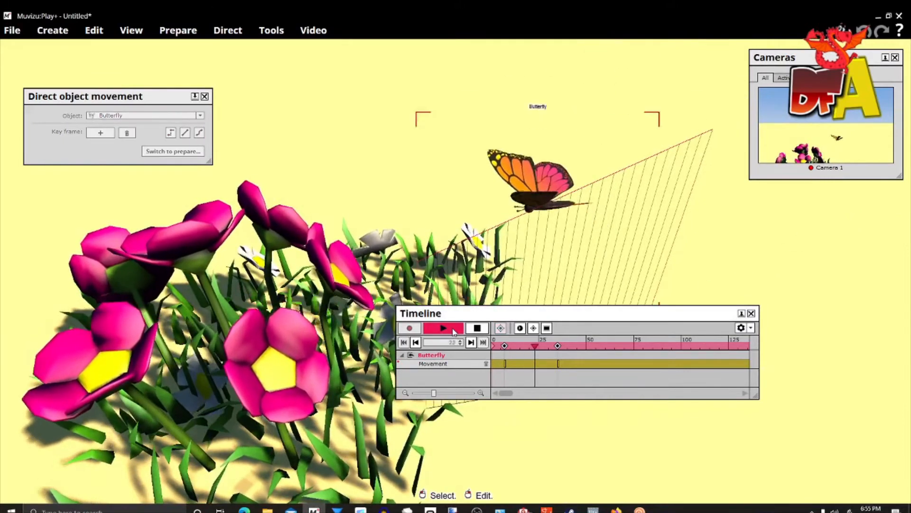
click(625, 347)
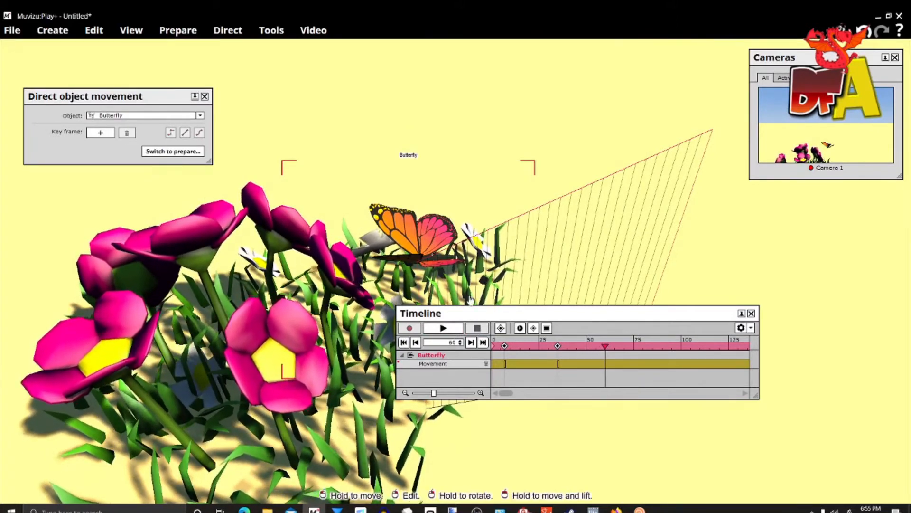
click(500, 328)
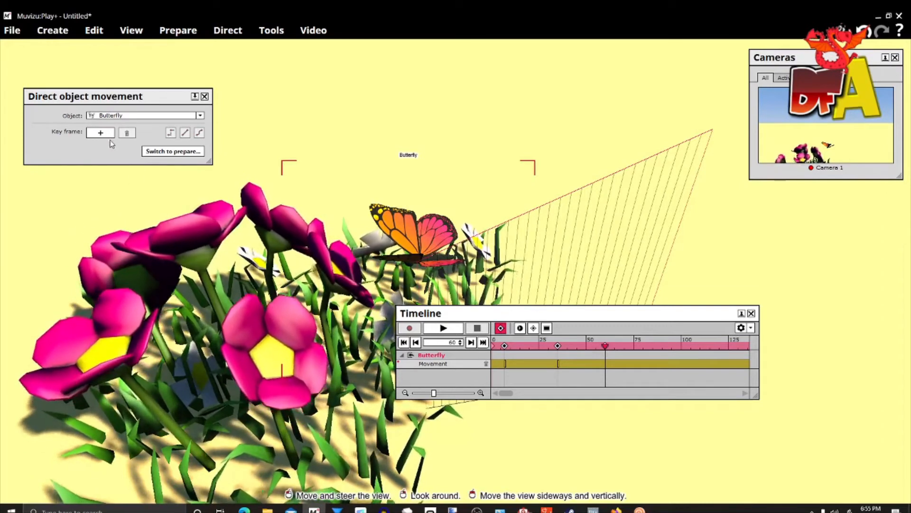
click(199, 133)
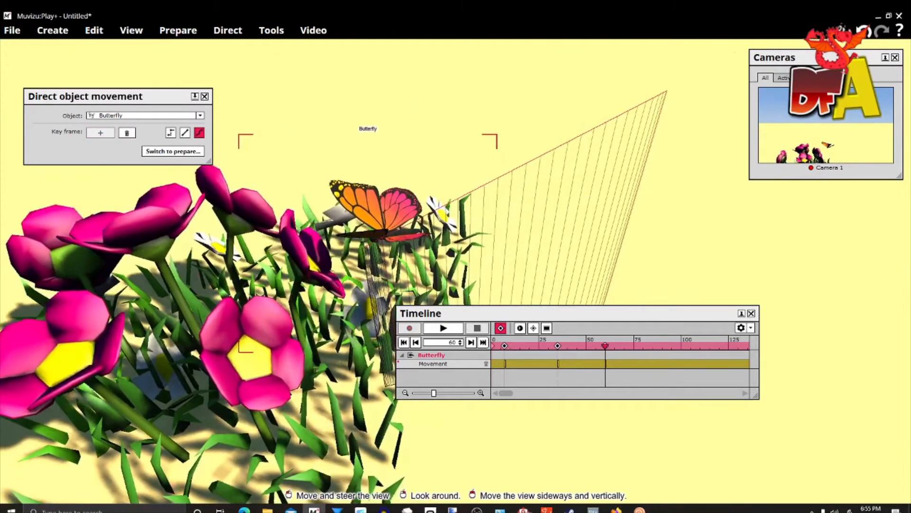
Add butterfly movement key frames at frames 70, 75 and 100, with markers at frames 75 and 100
drag(606, 346, 617, 348)
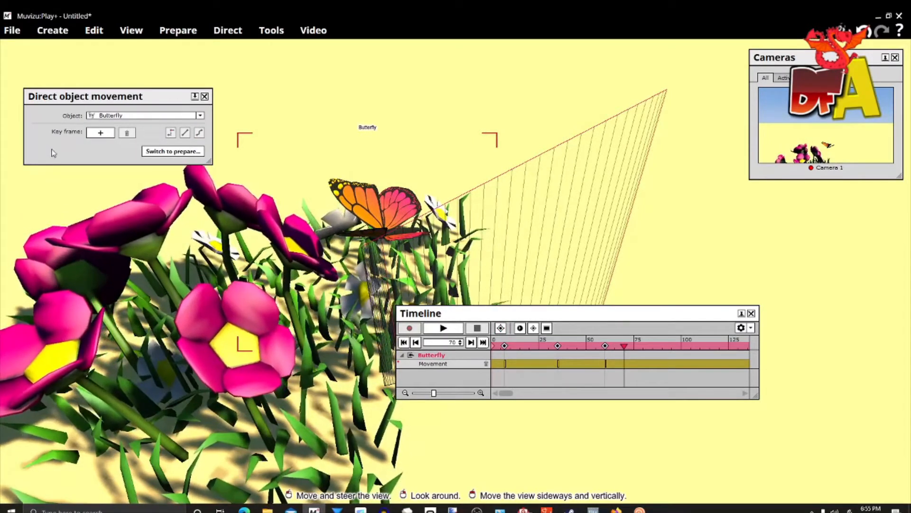
click(100, 133)
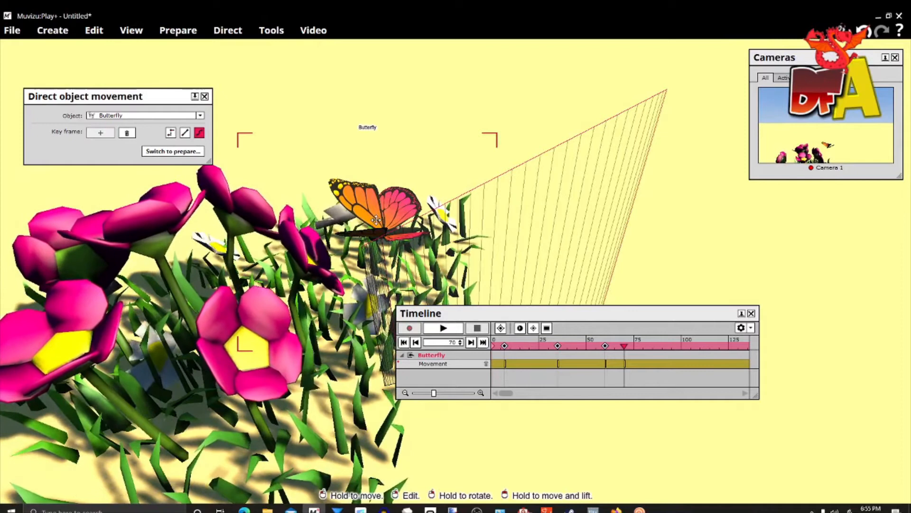
mouse_move(625, 346)
mouse_down()
mouse_move(612, 346)
mouse_move(631, 349)
mouse_up()
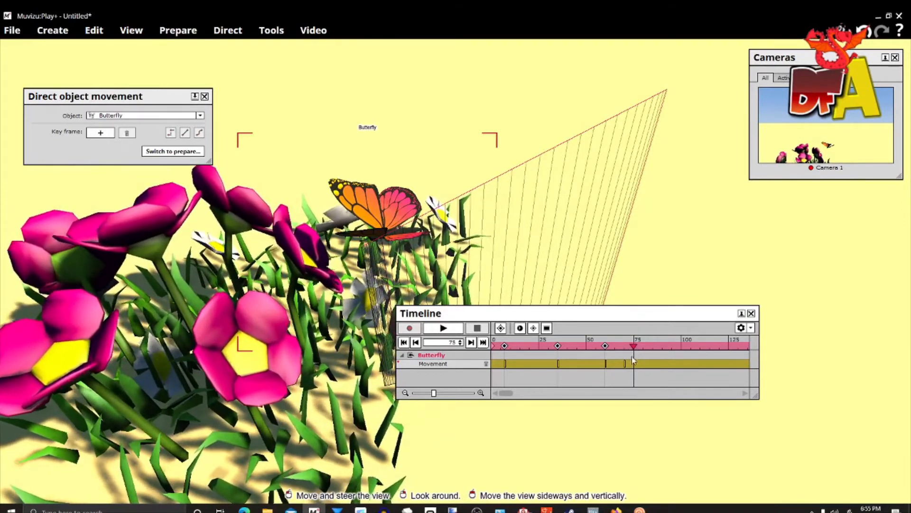
click(94, 132)
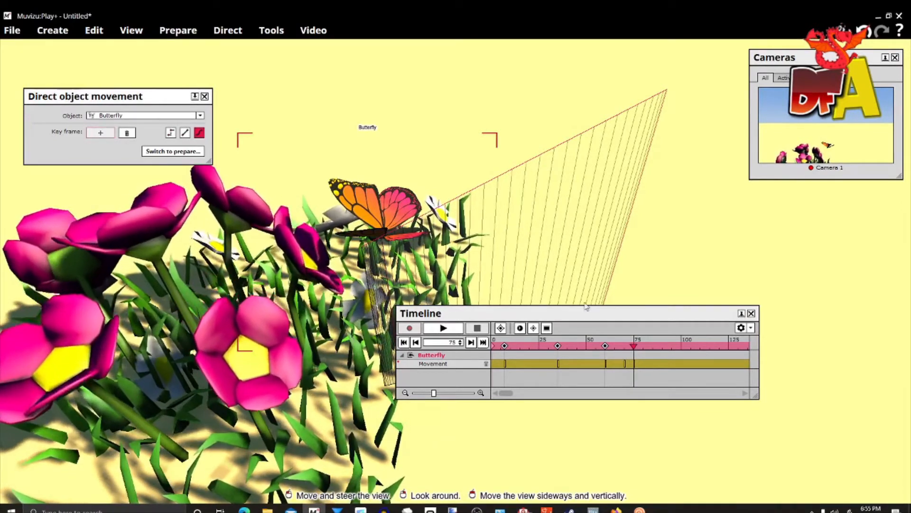
drag(634, 346, 682, 350)
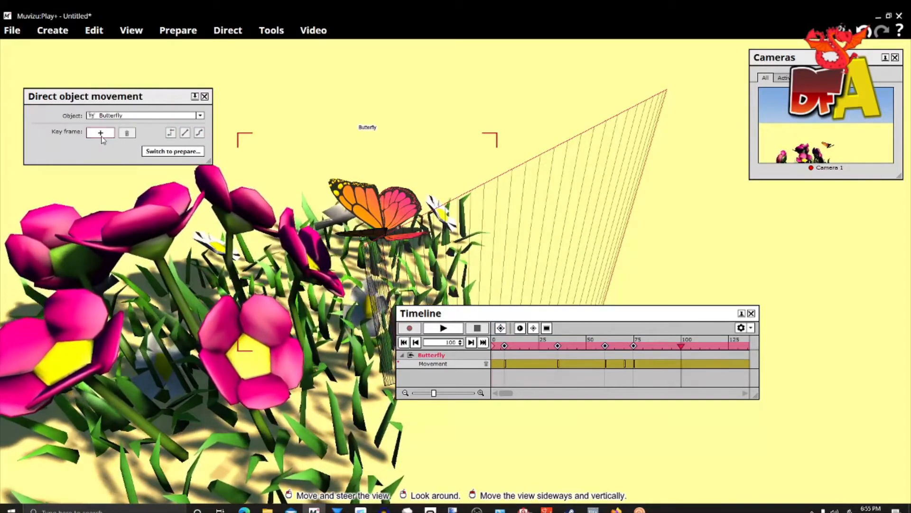
click(101, 133)
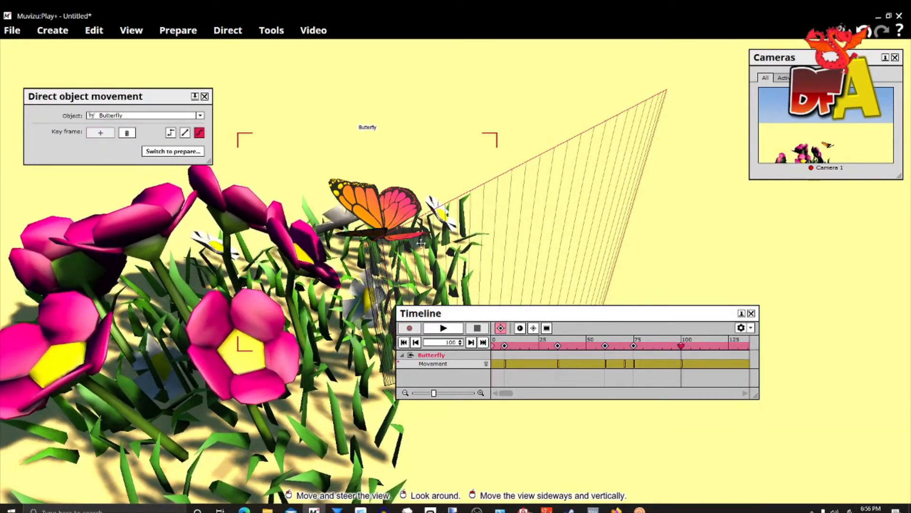
Reposition the butterfly low beside the pink flowers at frame 100, and play back its flight from an earlier frame
middle_drag(693, 250, 807, 185)
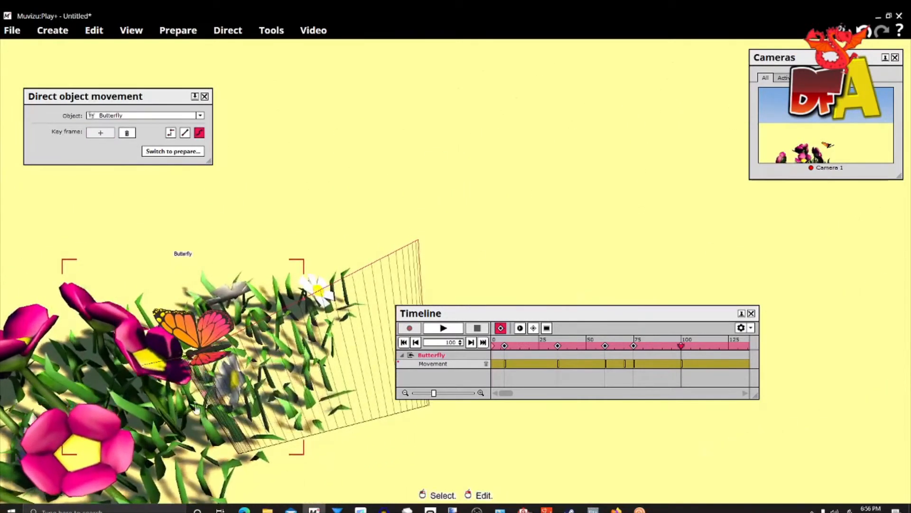
drag(212, 336, 219, 378)
drag(172, 439, 146, 372)
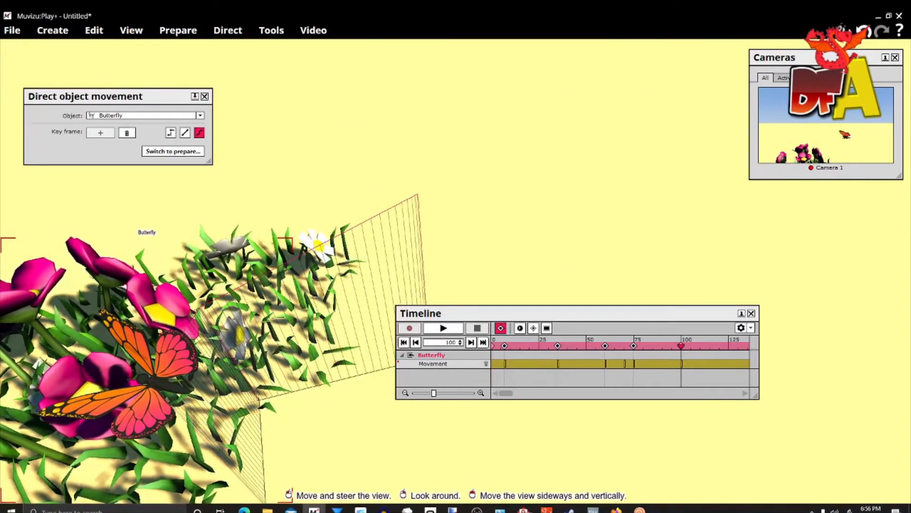
middle_drag(268, 199, 208, 266)
right_drag(209, 266, 268, 209)
middle_drag(268, 208, 285, 183)
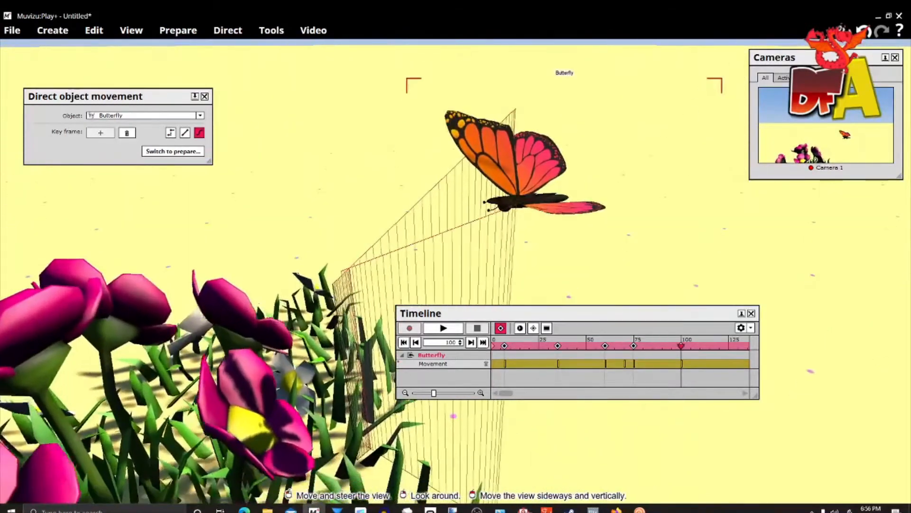
right_drag(285, 183, 291, 173)
drag(504, 208, 334, 387)
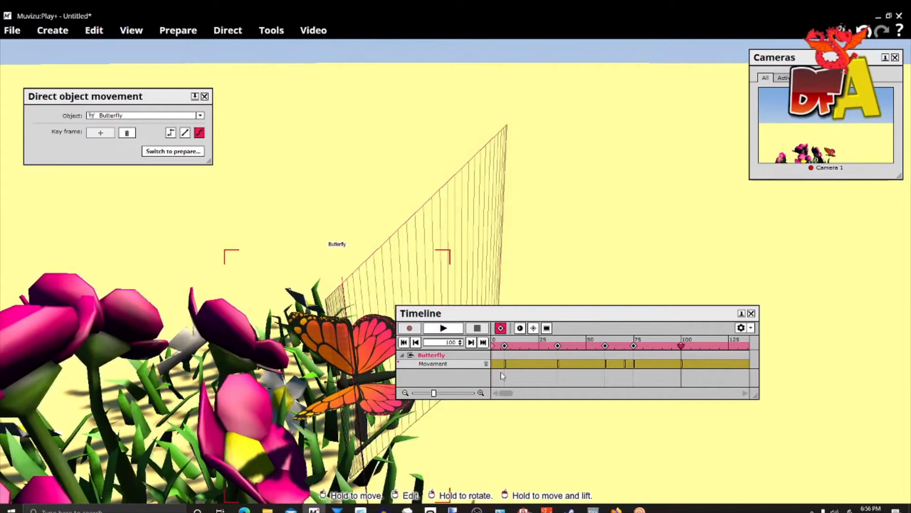
drag(661, 347, 504, 348)
click(440, 331)
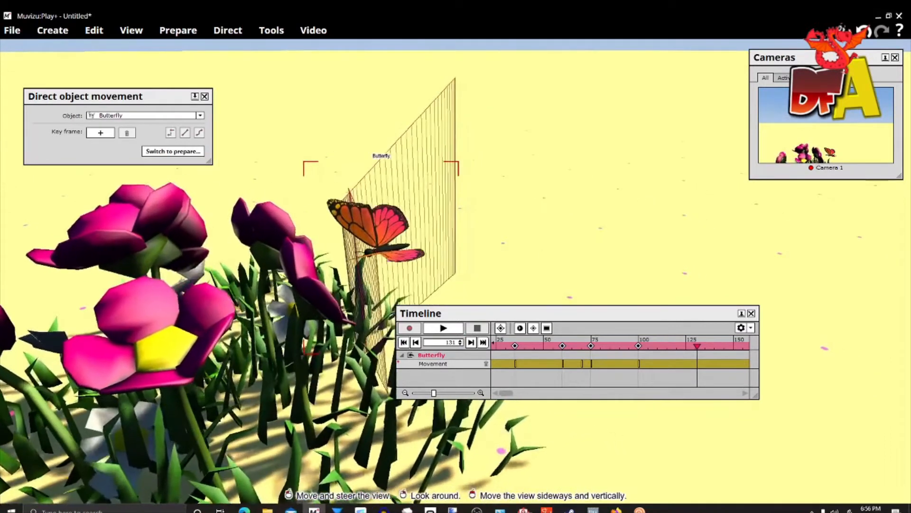
Add butterfly movement key frames at frames 122 and 128, with a marker at frame 122
drag(698, 345, 690, 345)
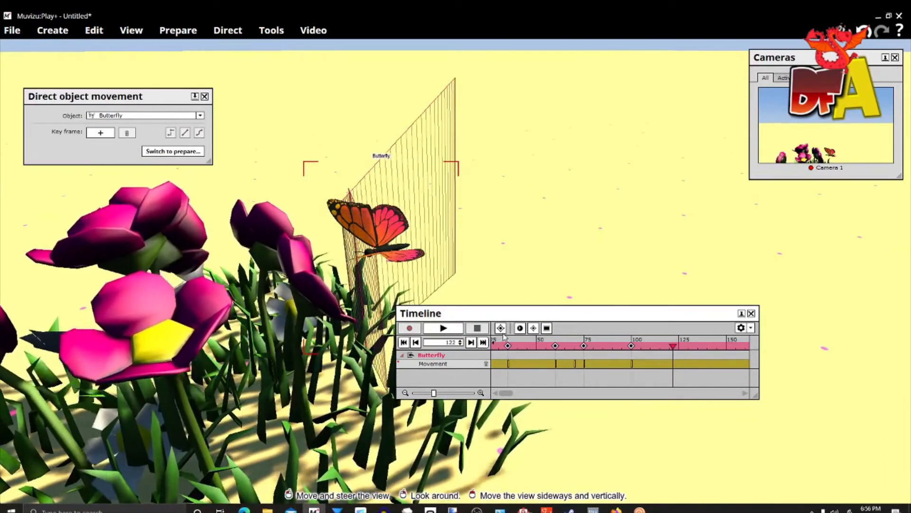
click(107, 134)
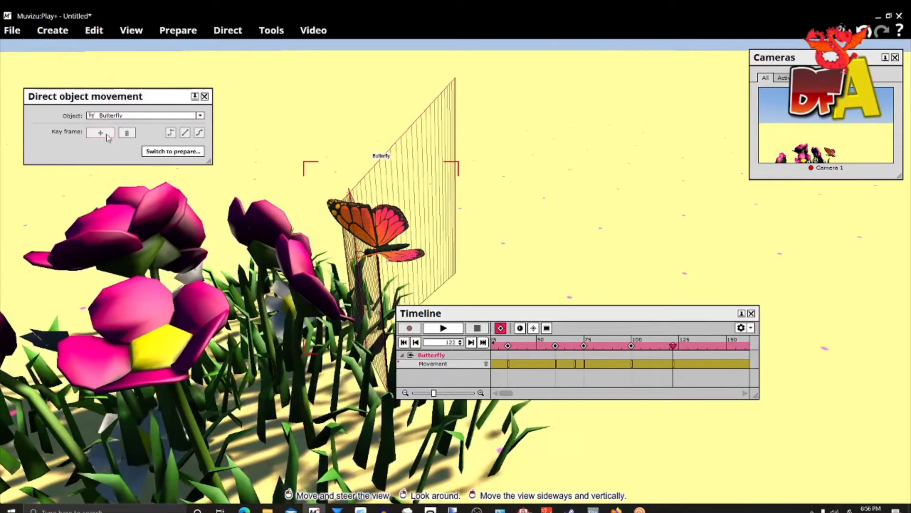
drag(673, 346, 686, 346)
click(100, 133)
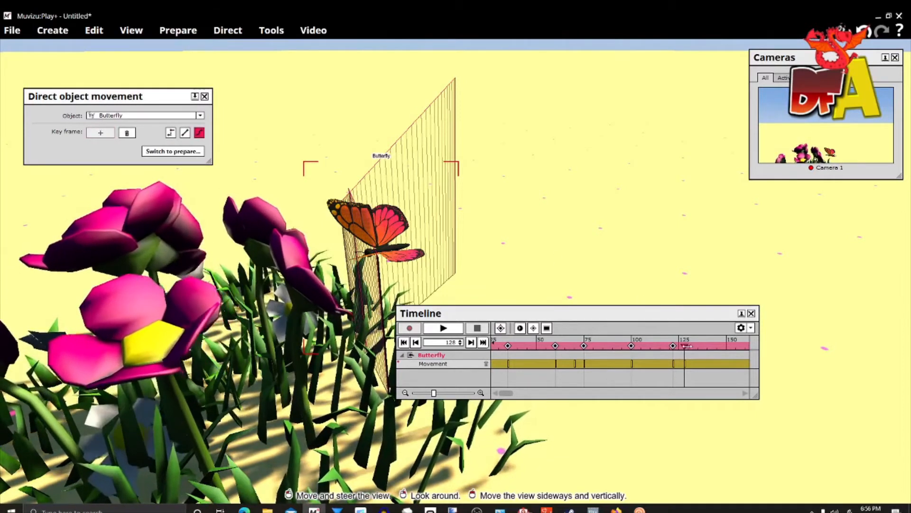
Try different butterfly positions at frame 128, deleting and re-adding its key frame, and undo the trial moves
drag(375, 228, 382, 208)
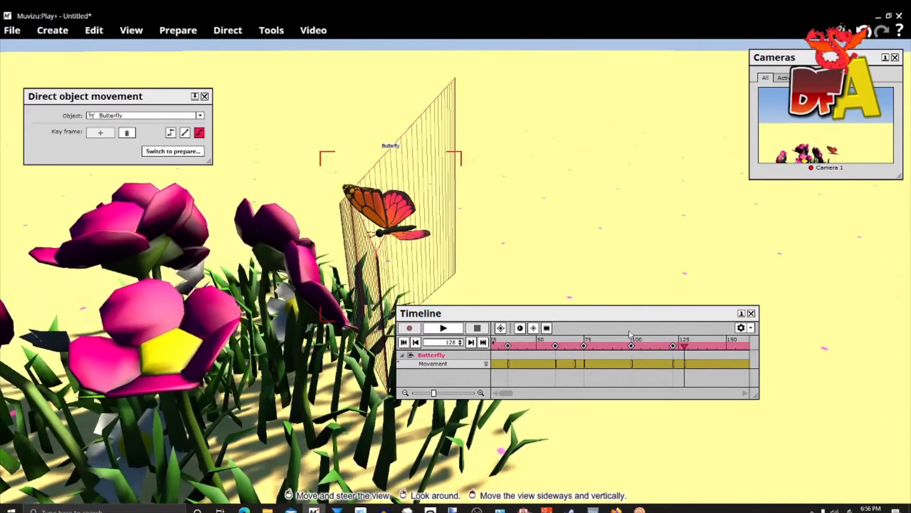
click(127, 134)
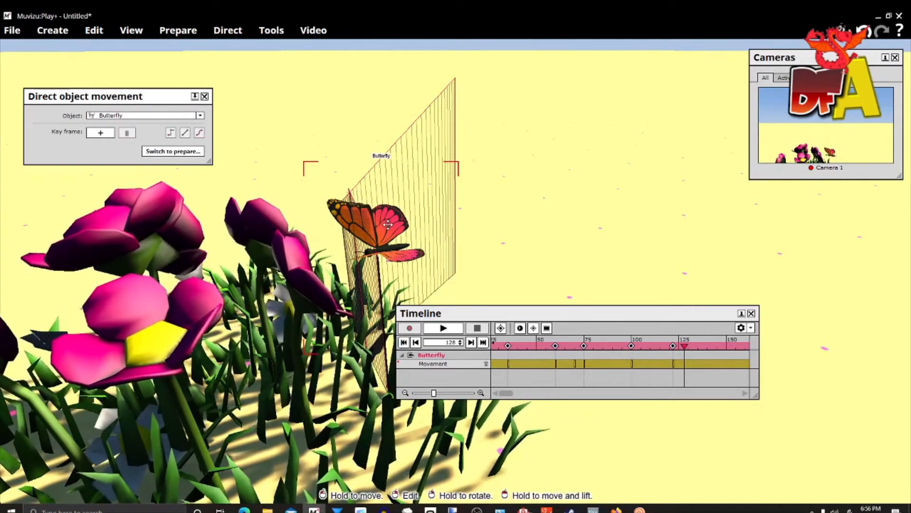
mouse_move(350, 223)
mouse_down()
mouse_move(411, 221)
mouse_move(334, 221)
mouse_up()
right_click(245, 129)
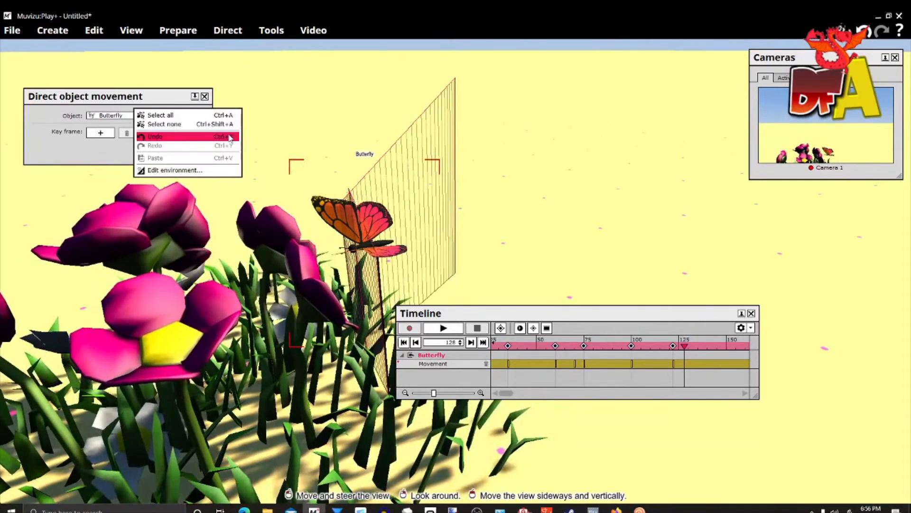
click(214, 138)
right_drag(214, 137, 413, 216)
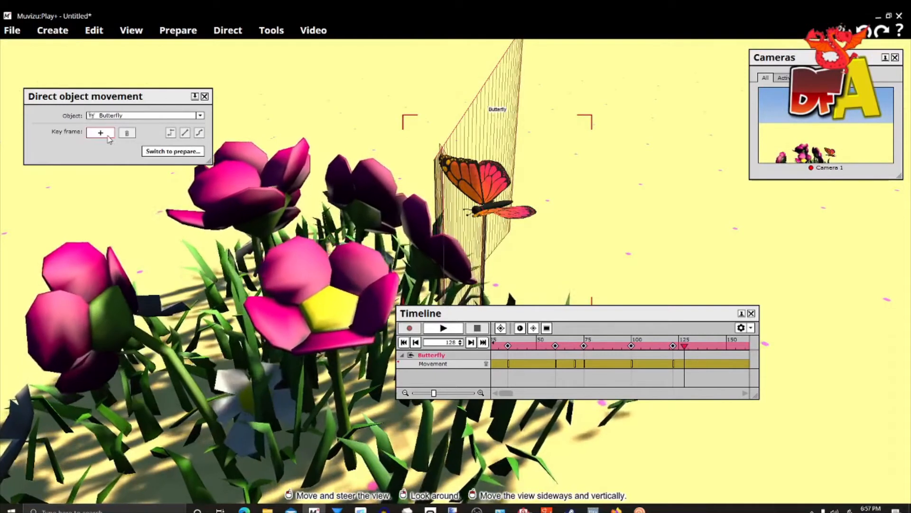
click(109, 138)
drag(482, 189, 517, 219)
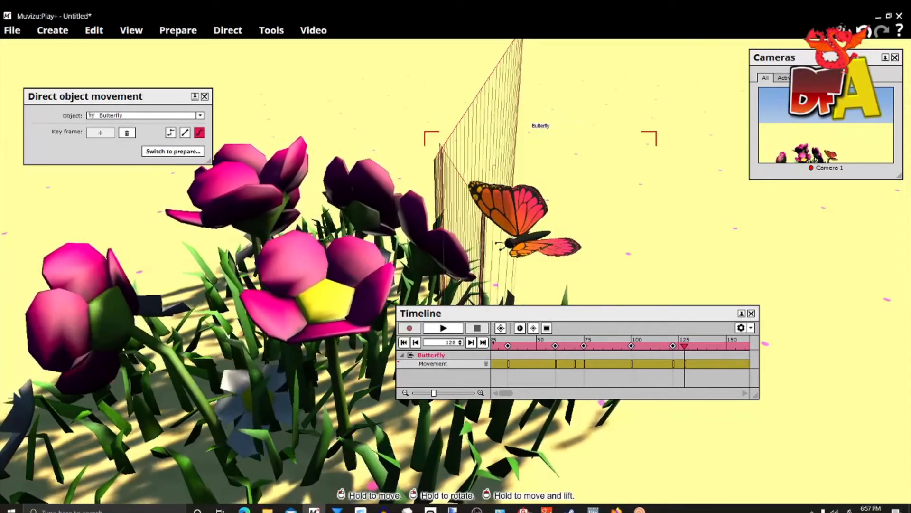
right_click(359, 101)
click(358, 129)
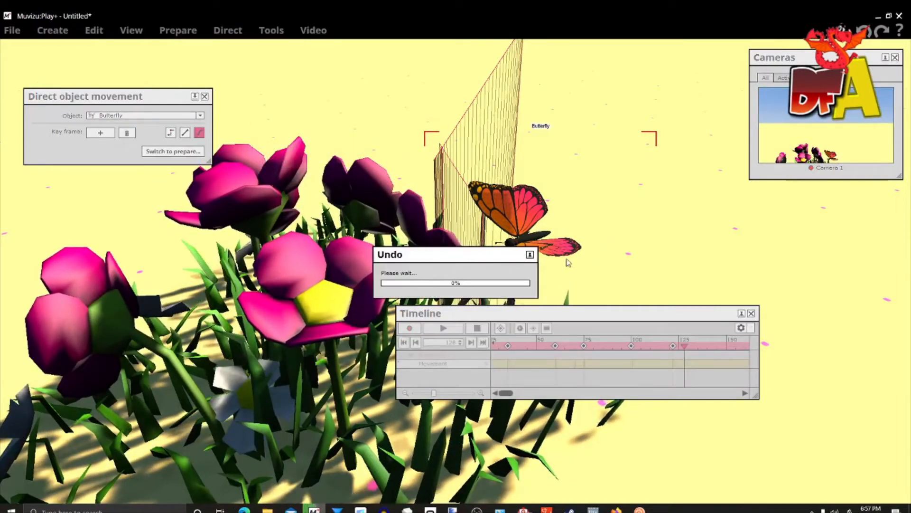
Add a key frame and marker at frame 144, and move the butterfly up onto the nearby pink flower
drag(685, 345, 652, 345)
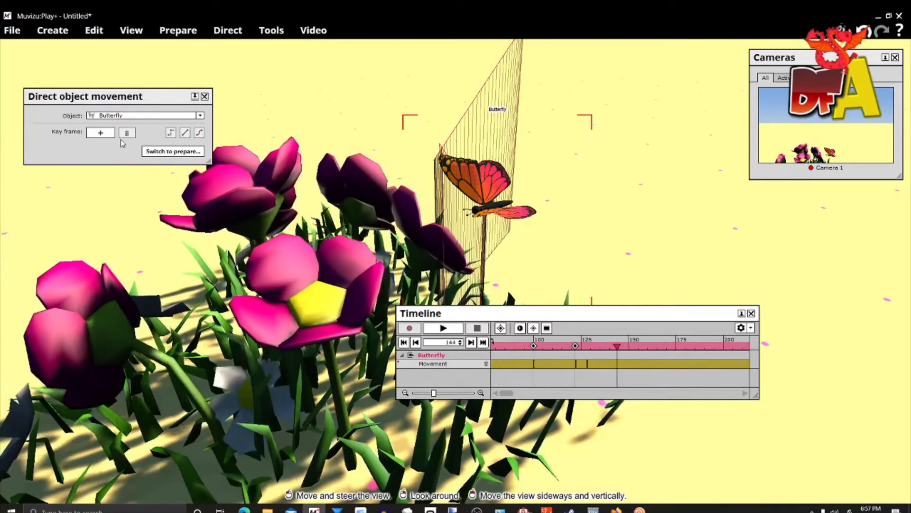
click(100, 133)
drag(483, 209, 489, 190)
mouse_move(631, 289)
mouse_down()
mouse_move(656, 323)
mouse_move(630, 290)
mouse_up()
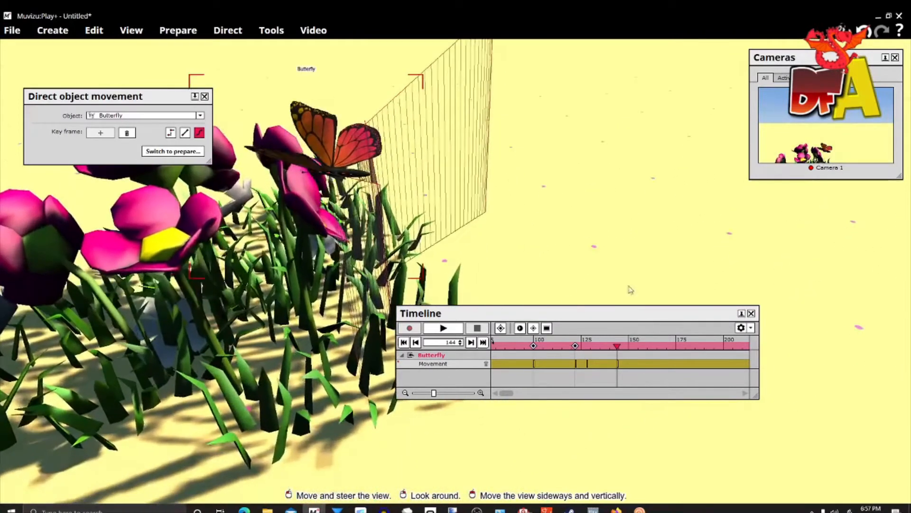
click(501, 328)
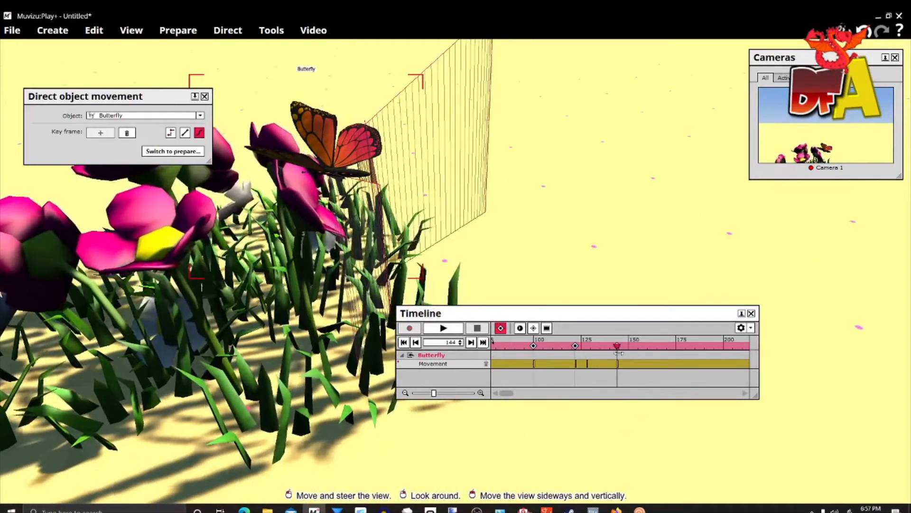
Rewind the timeline and play back the butterfly's flight across the key frames around the flowers
drag(605, 351, 494, 343)
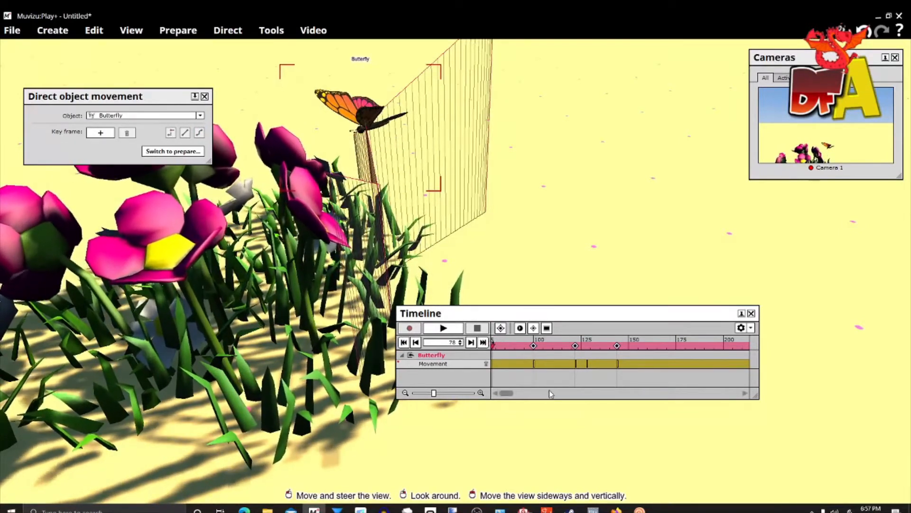
scroll(551, 397, up, 1)
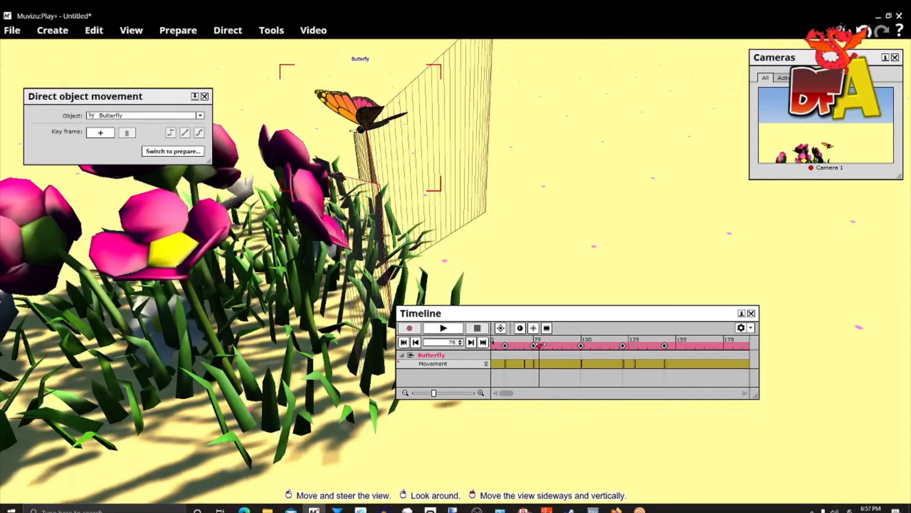
drag(511, 346, 498, 347)
click(443, 328)
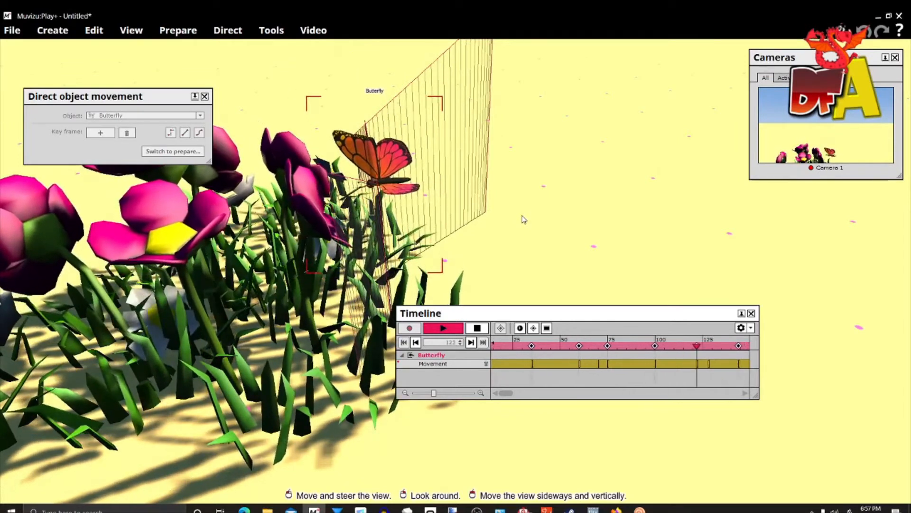
click(477, 328)
Add butterfly movement key frames at frames 154, 159 and 179
drag(562, 276, 616, 263)
drag(697, 346, 655, 349)
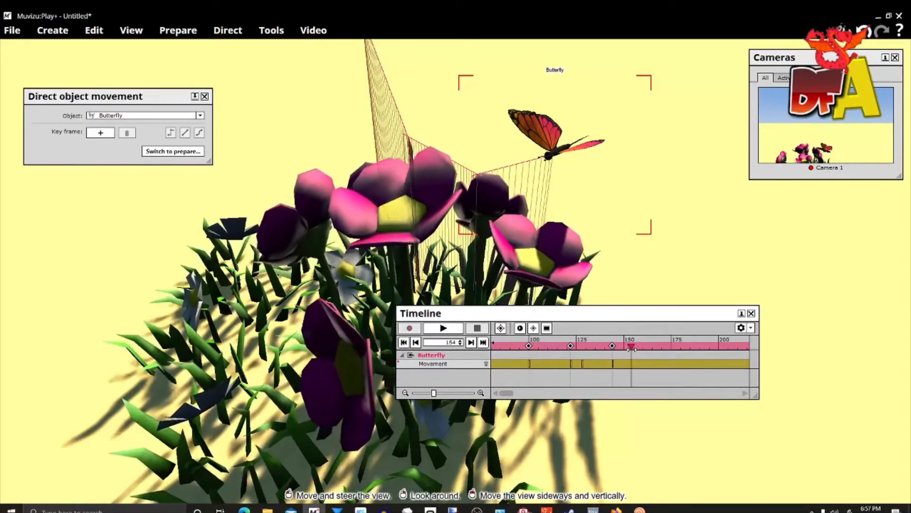
click(105, 137)
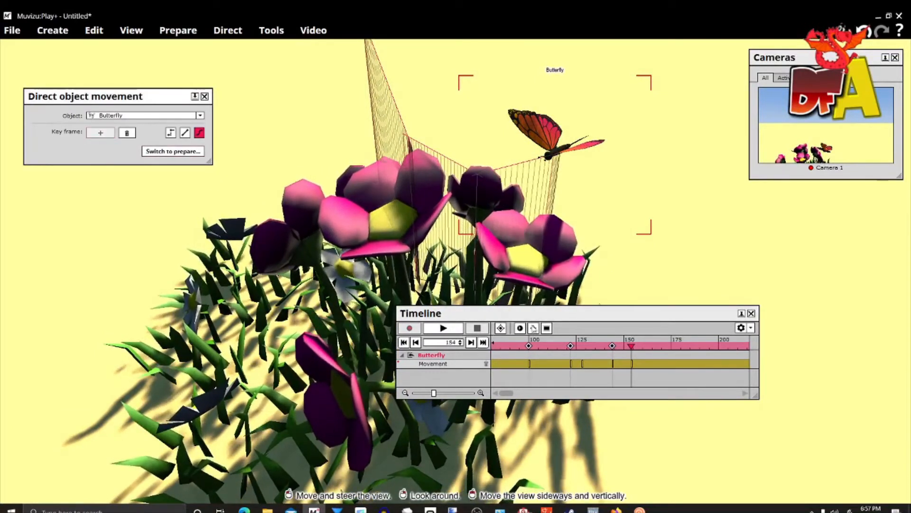
drag(629, 346, 641, 346)
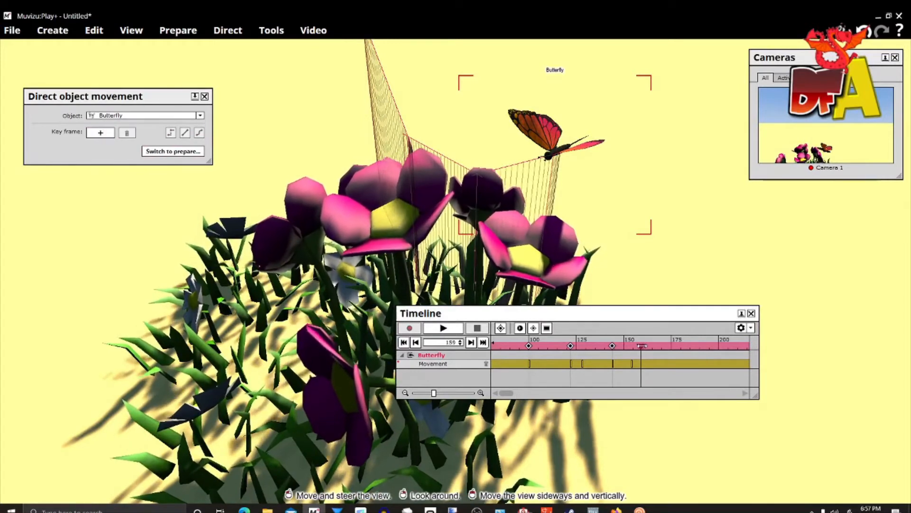
click(98, 135)
drag(634, 343, 668, 346)
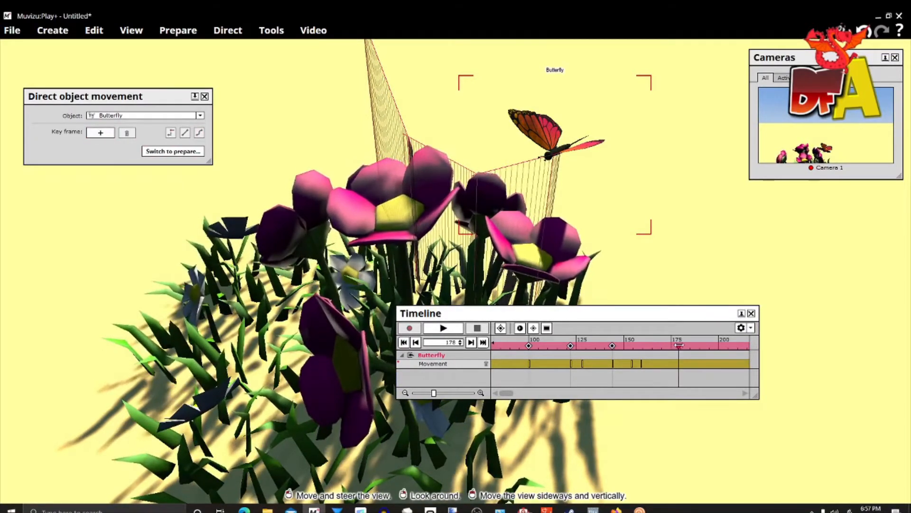
click(93, 135)
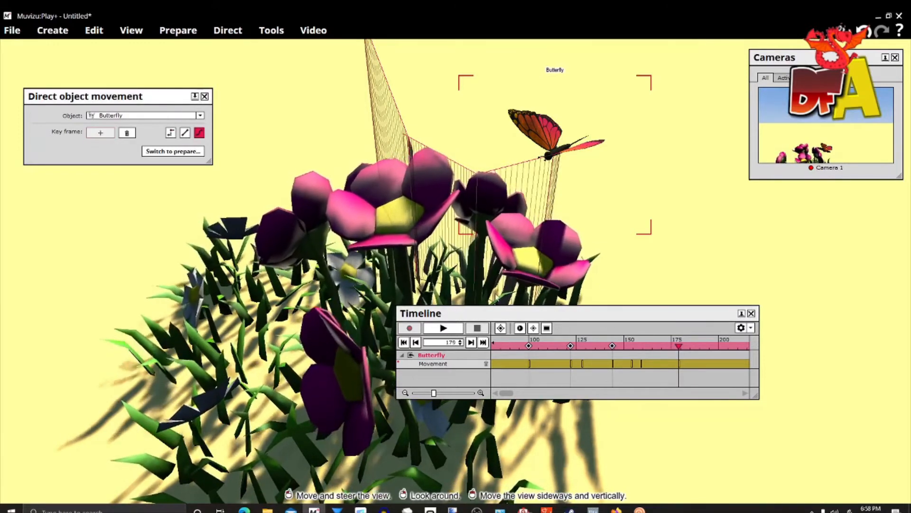
Add a marker at frame 179, move the butterfly past the large pink flower and turn it to face the flowers
mouse_move(680, 345)
mouse_down()
mouse_move(642, 347)
mouse_move(679, 346)
mouse_up()
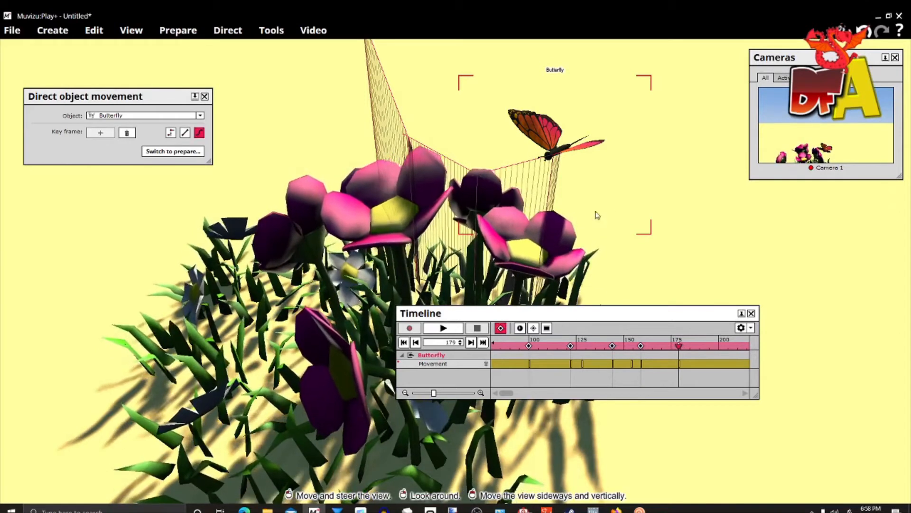
drag(559, 152, 617, 171)
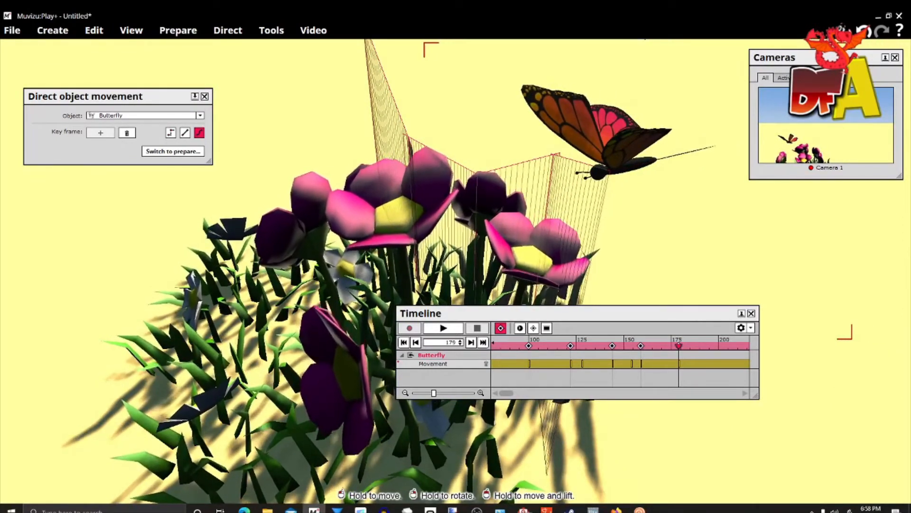
middle_drag(697, 260, 807, 284)
right_drag(778, 199, 509, 131)
drag(508, 130, 273, 216)
right_drag(273, 216, 277, 237)
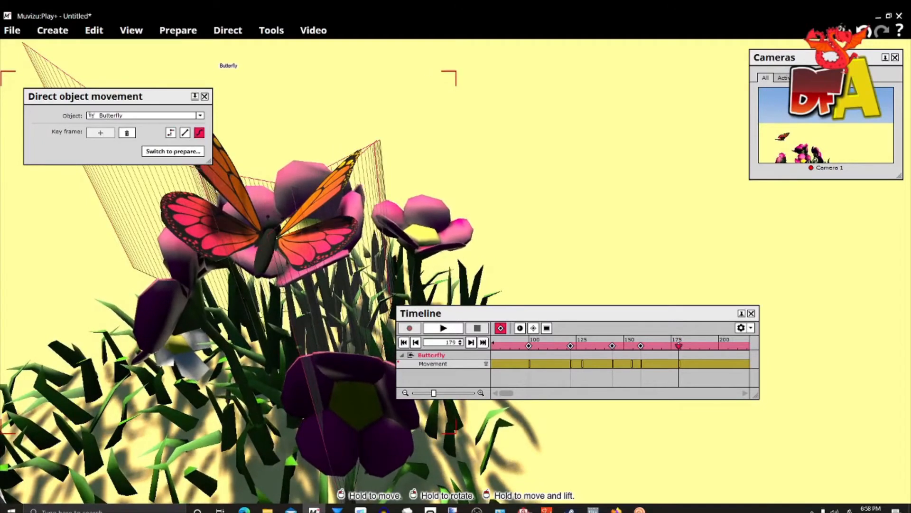
Fine-tune the butterfly's hovering position at frame 179, bringing it slightly closer to the large pink flower
drag(431, 272, 502, 215)
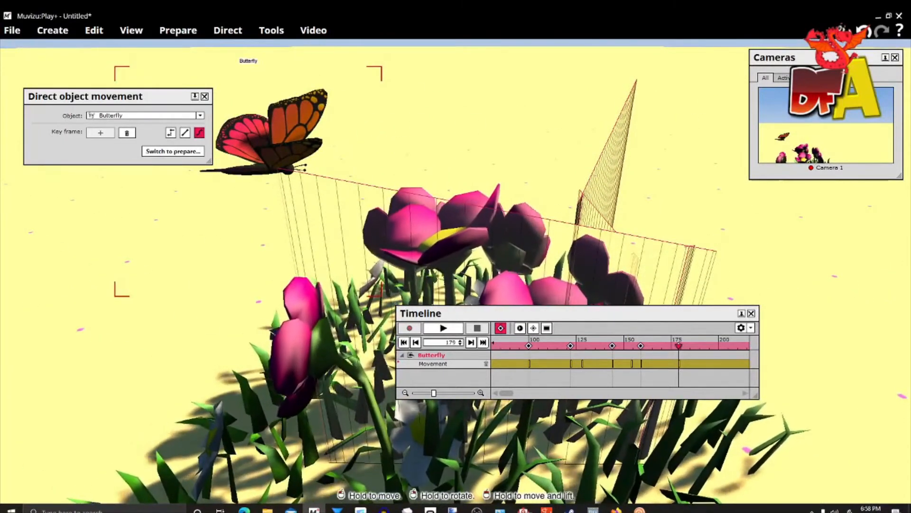
drag(316, 158, 364, 187)
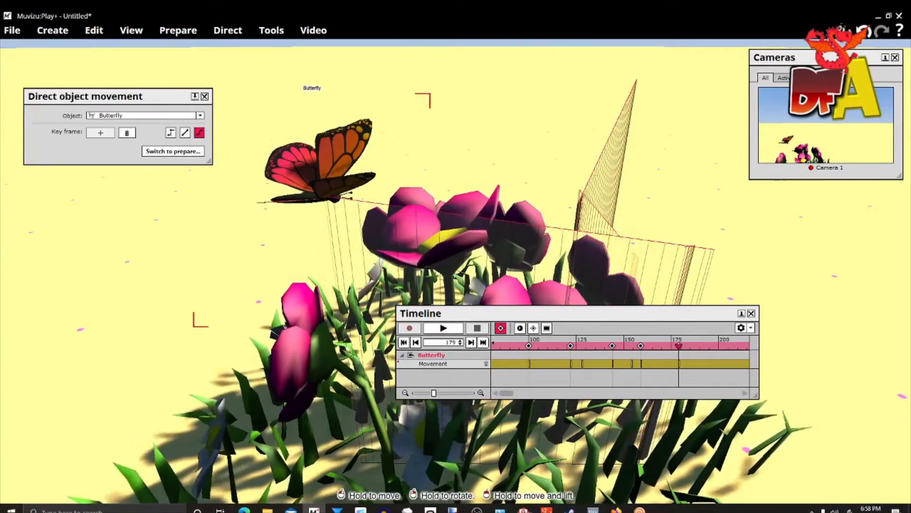
drag(315, 162, 309, 151)
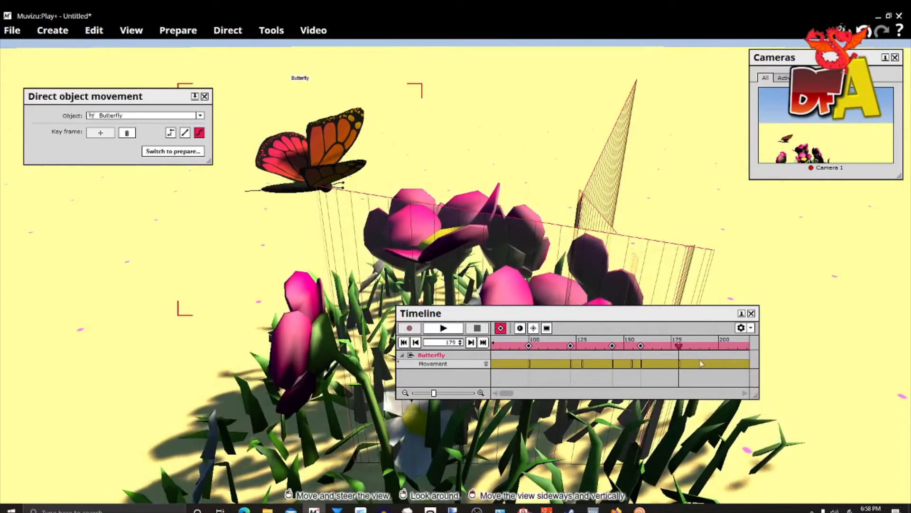
Add a movement key frame for the butterfly at frame 185, keeping its hovering position
click(670, 345)
mouse_move(671, 349)
mouse_down()
mouse_move(640, 349)
mouse_move(678, 345)
mouse_up()
drag(634, 289, 617, 249)
drag(414, 241, 377, 125)
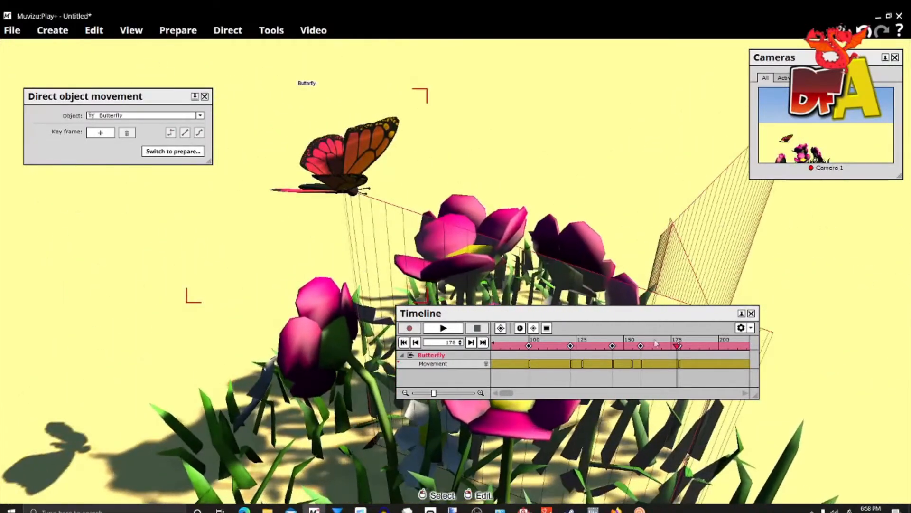
drag(678, 346, 681, 346)
click(680, 346)
click(670, 394)
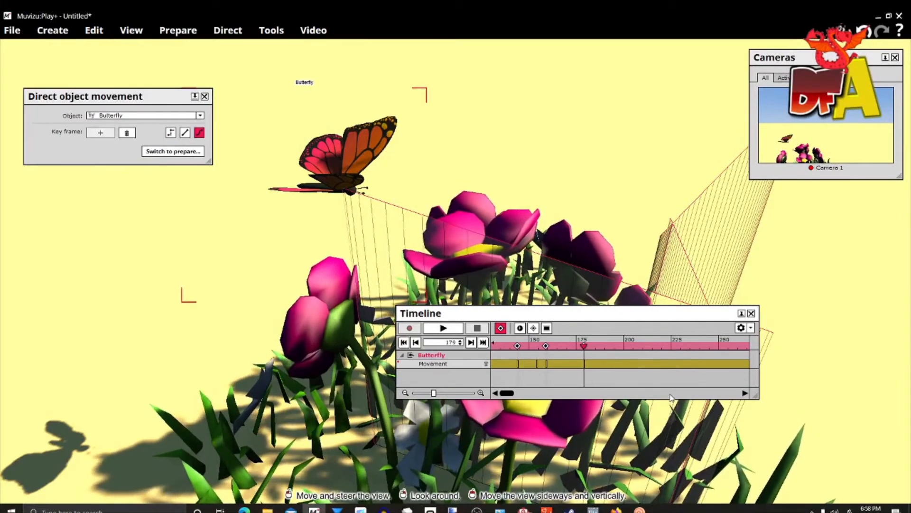
drag(585, 346, 596, 346)
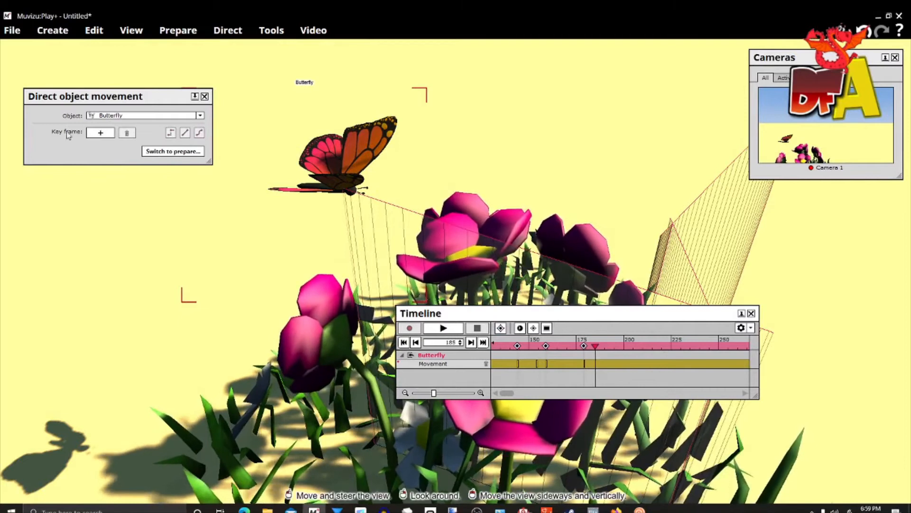
click(101, 132)
Add a marker and a butterfly movement key frame at frame 190
drag(596, 345, 606, 345)
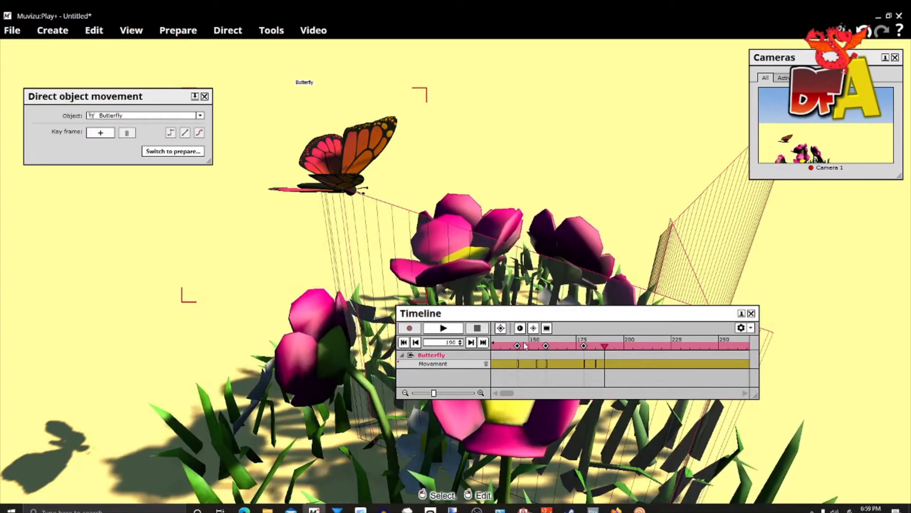
click(500, 327)
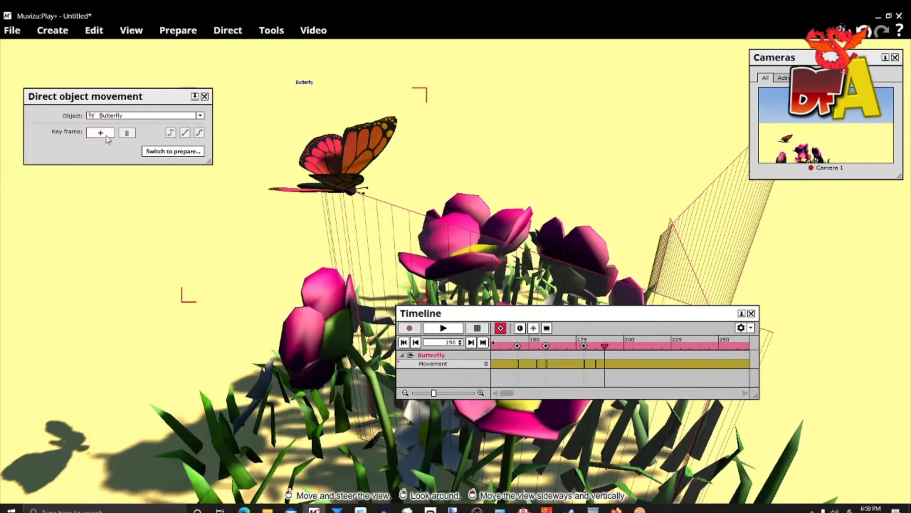
click(199, 133)
Add a key frame at frame 211 and move the butterfly down onto the centre of the large pink flower
drag(607, 346, 624, 347)
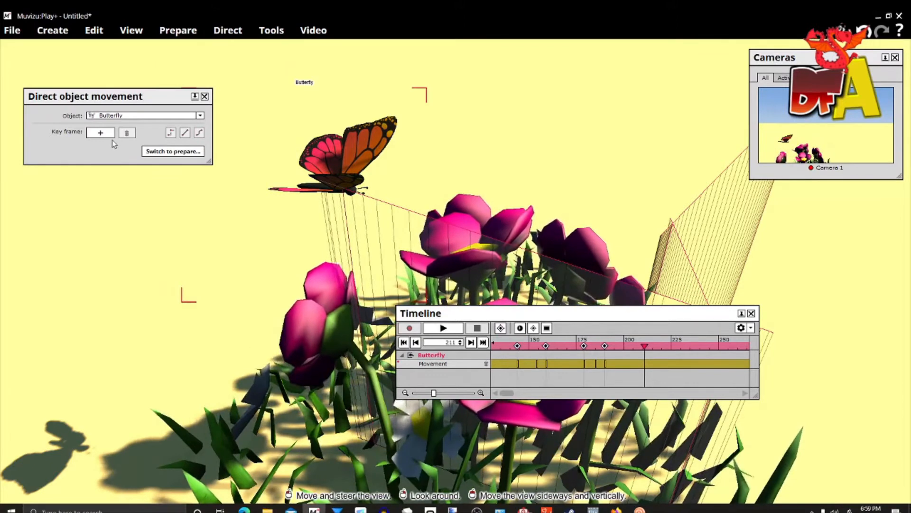
drag(337, 179, 455, 234)
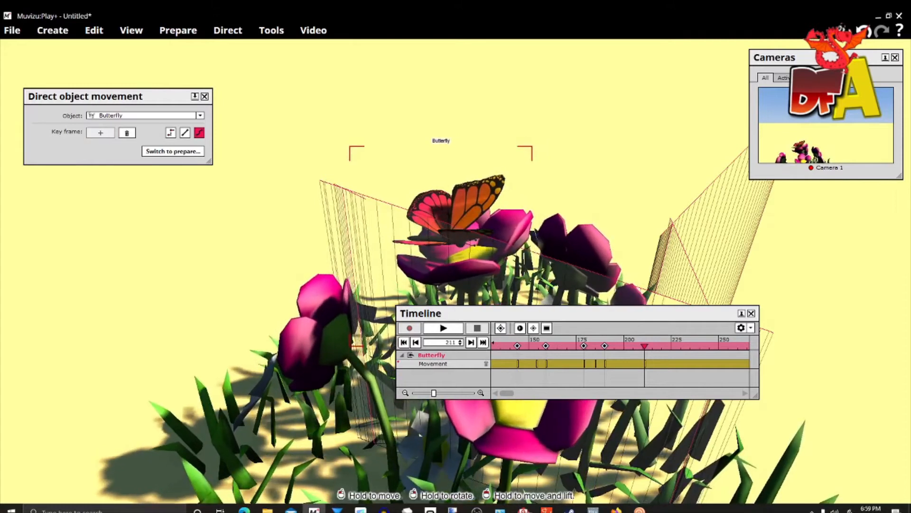
drag(455, 234, 505, 263)
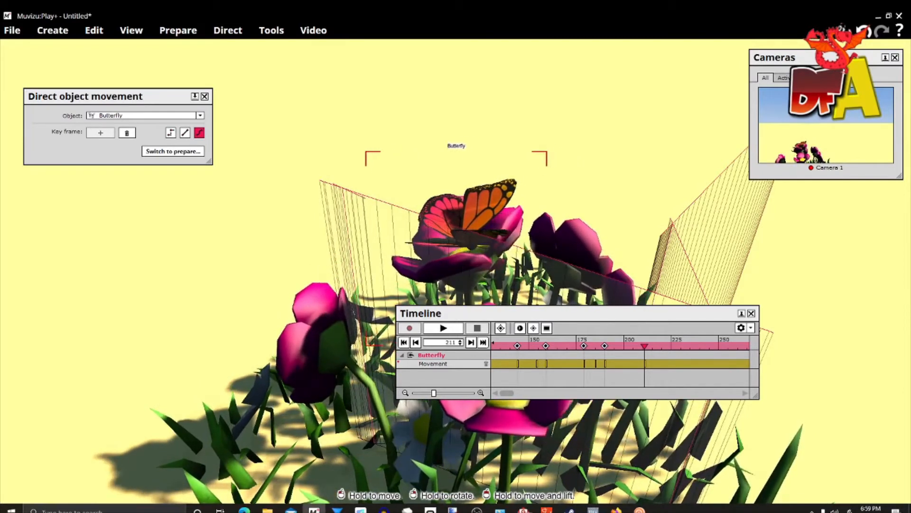
mouse_move(565, 182)
mouse_down()
mouse_move(494, 171)
mouse_move(594, 185)
mouse_move(508, 173)
mouse_move(553, 173)
mouse_up()
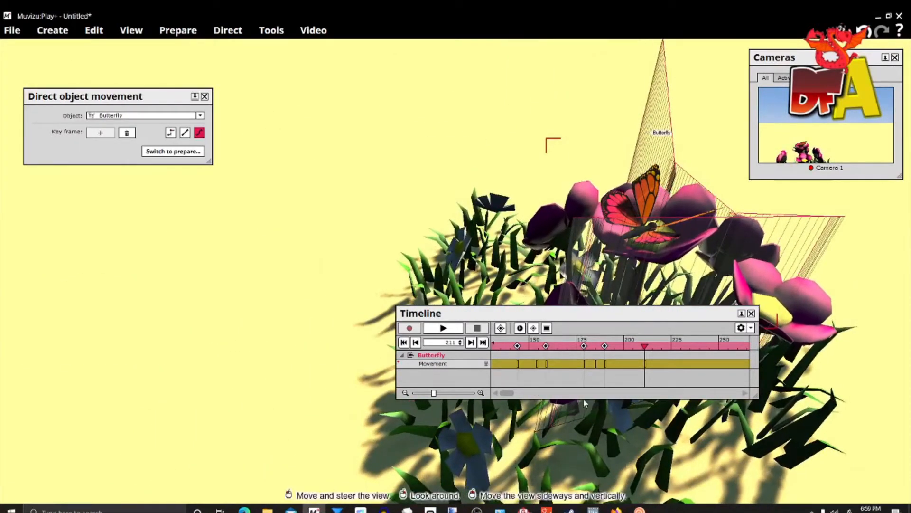
Return to frame 3 and play back the butterfly's flight, moving the timeline window clear of the flowers
scroll(583, 397, up, 3)
scroll(583, 405, up, 1)
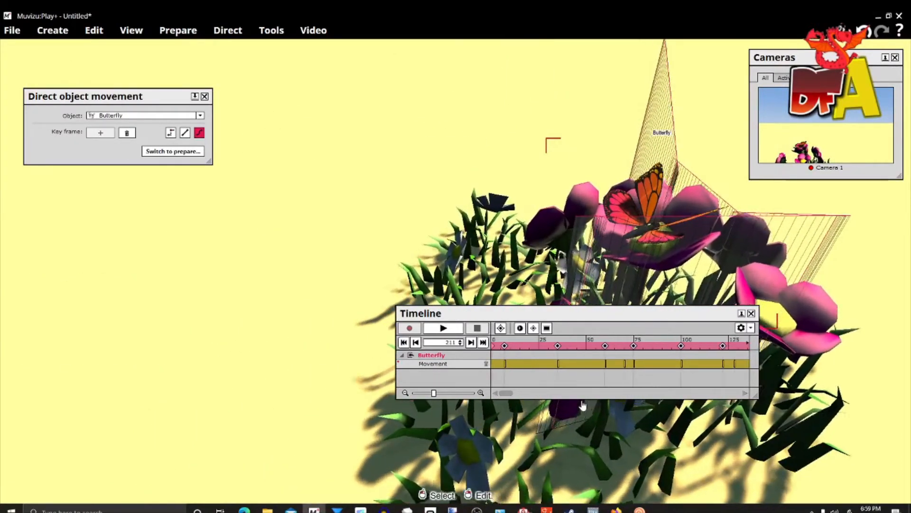
scroll(583, 405, up, 3)
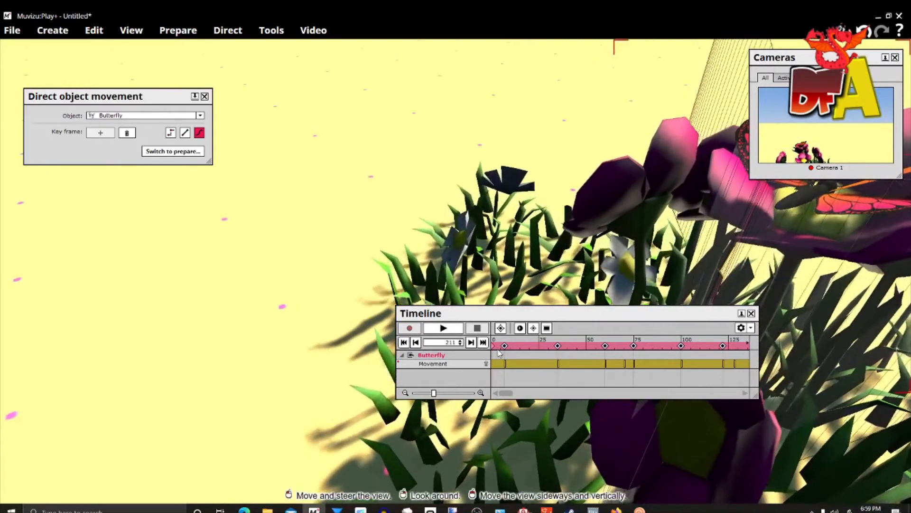
click(498, 349)
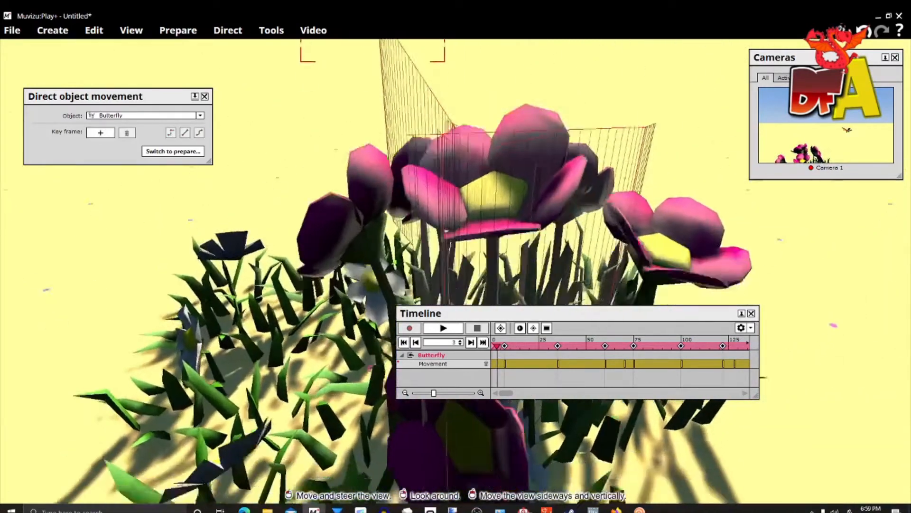
drag(456, 256, 456, 323)
mouse_move(331, 299)
mouse_down()
mouse_move(285, 318)
mouse_move(266, 299)
mouse_move(331, 299)
mouse_up()
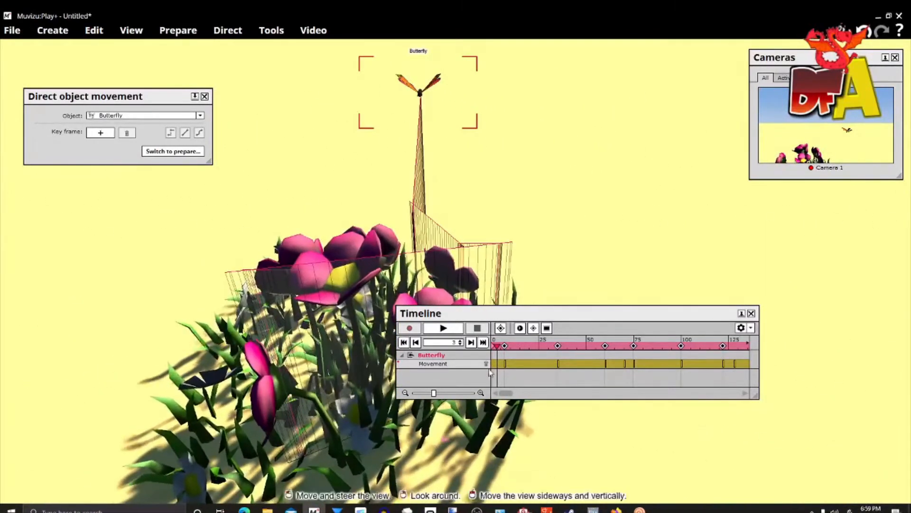
click(449, 330)
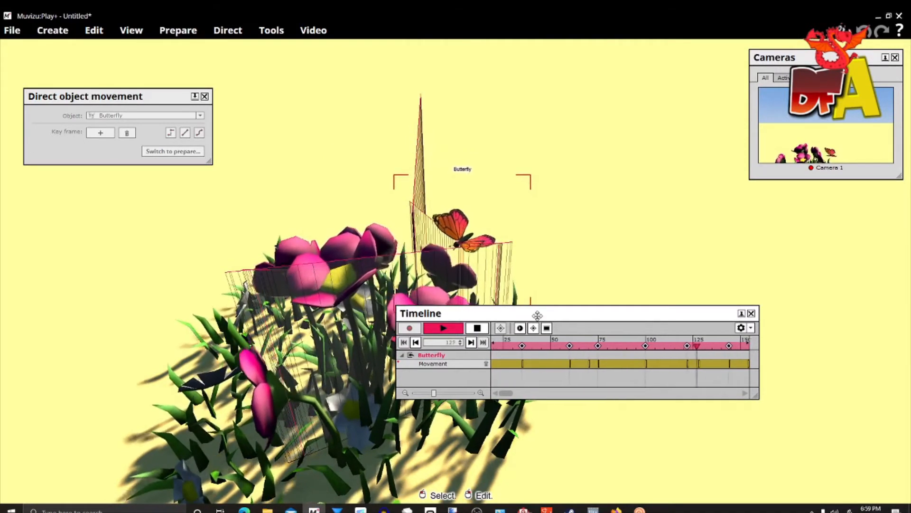
drag(541, 312, 685, 284)
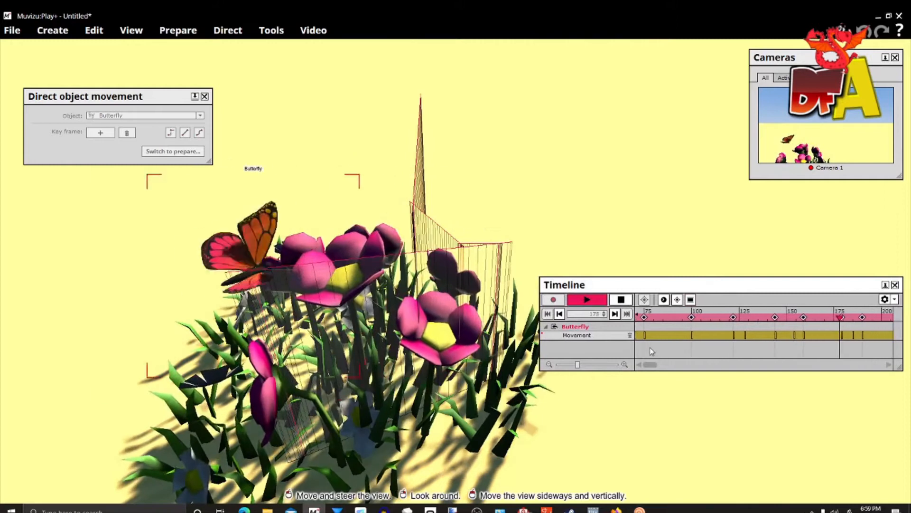
click(620, 299)
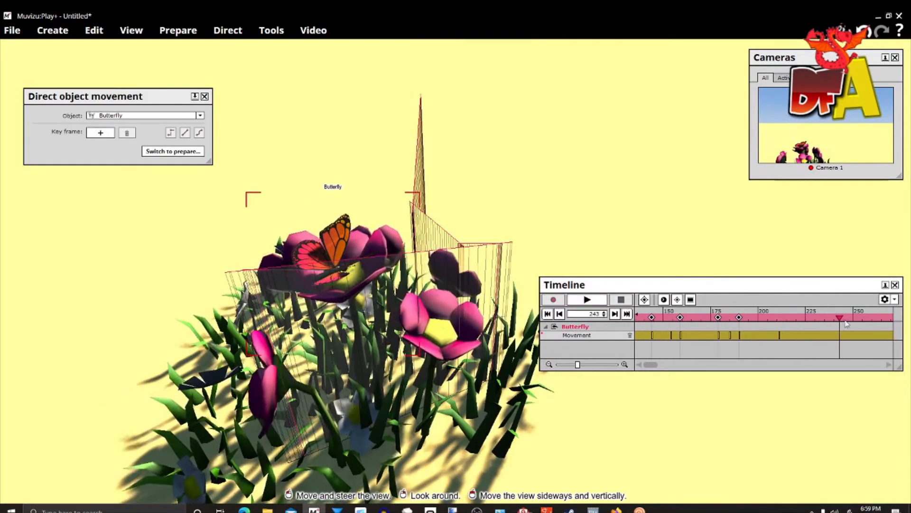
Shift the butterfly key frames at frames 190 and 211 forward in time and add a marker at frame 223
drag(750, 321, 746, 321)
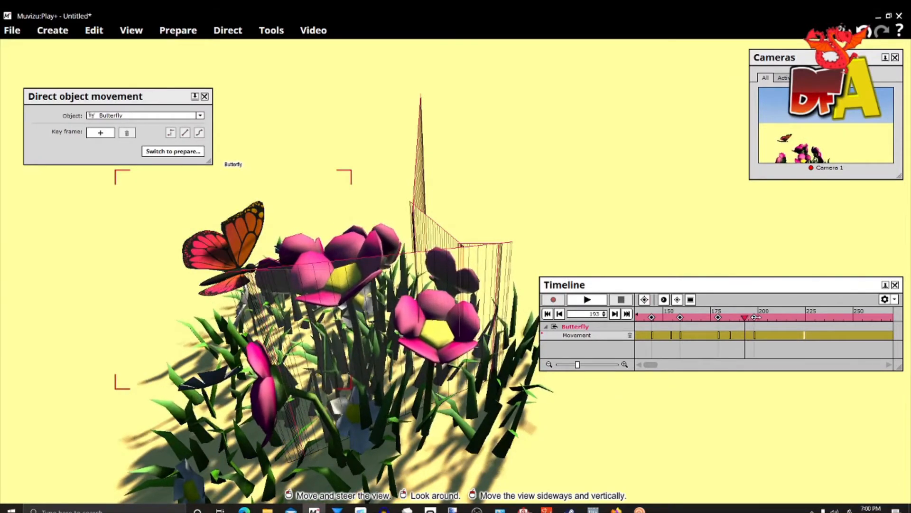
drag(746, 321, 782, 328)
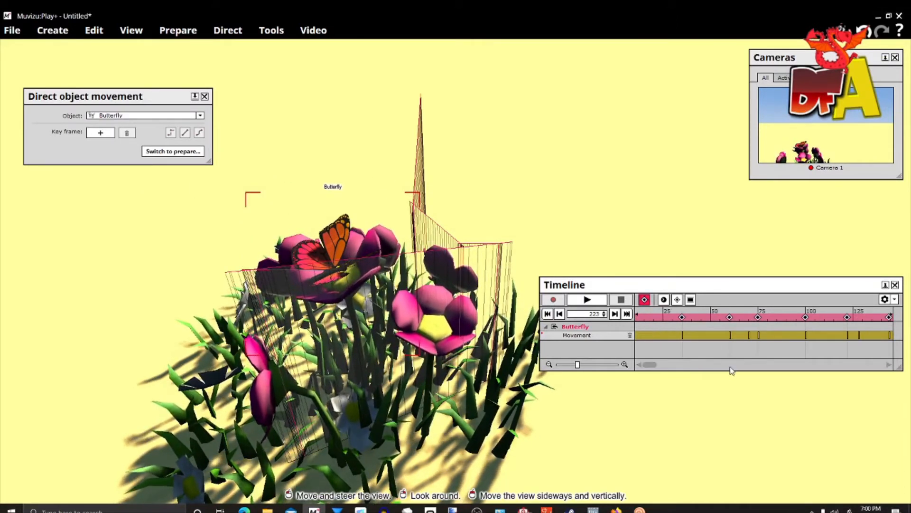
Rewind to frame 7 and play back the retimed butterfly flight through to its landing
click(648, 318)
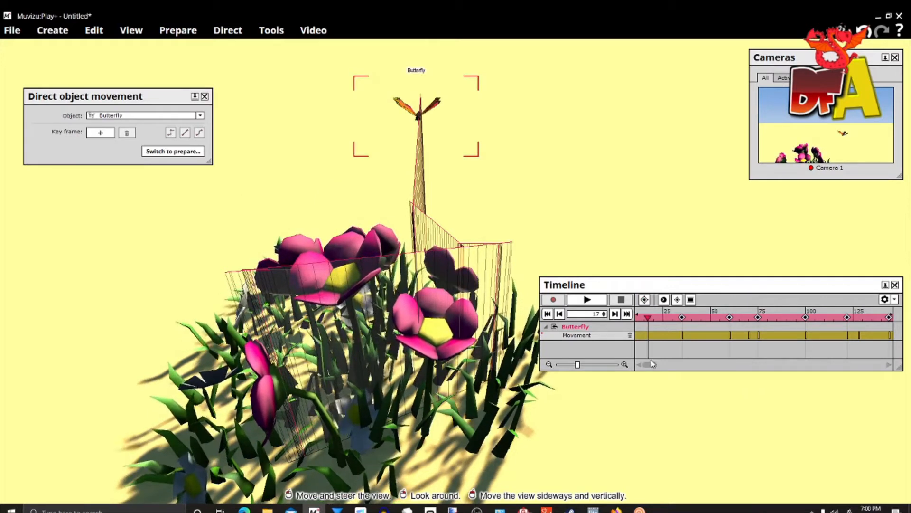
drag(653, 364, 650, 365)
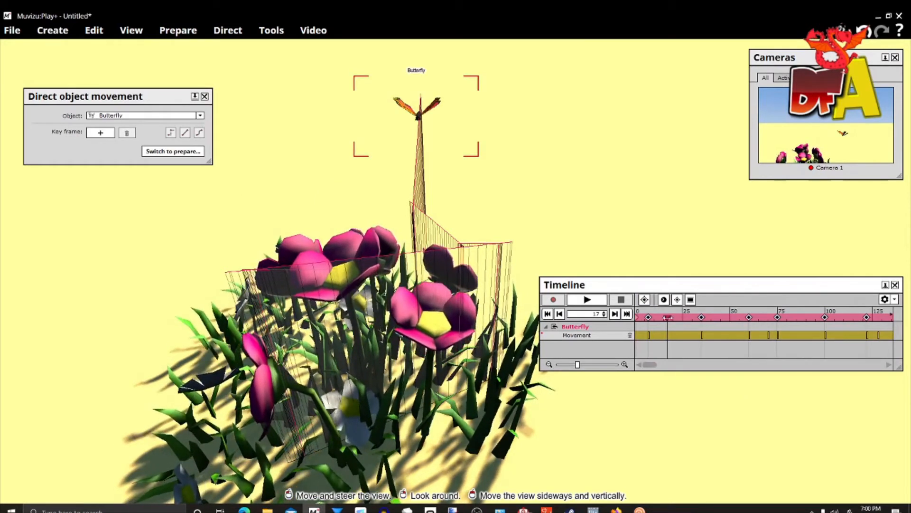
drag(659, 318, 649, 316)
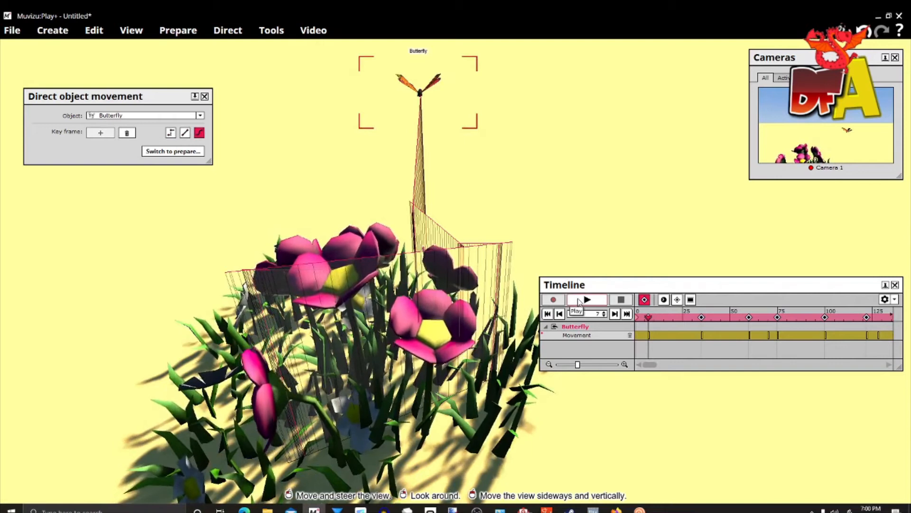
click(582, 301)
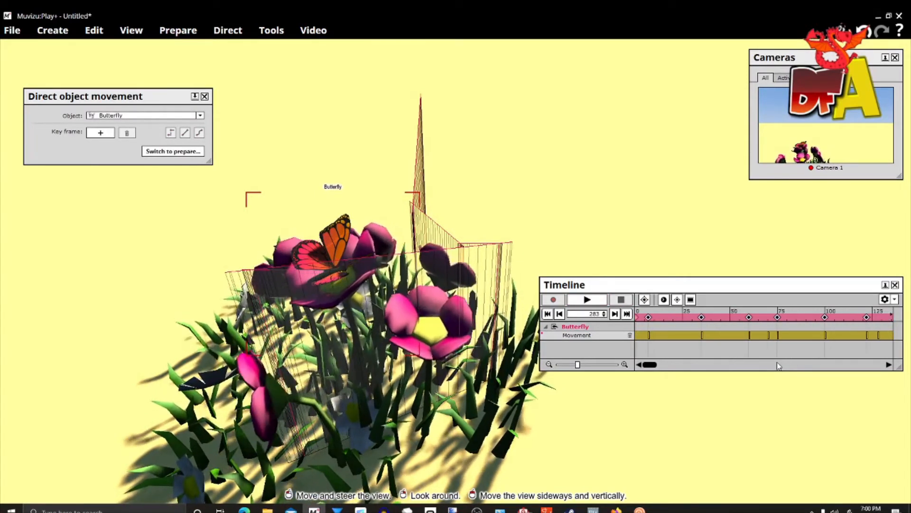
Return to frame 7, view the butterfly up close and open its Direct properties
drag(656, 317, 648, 317)
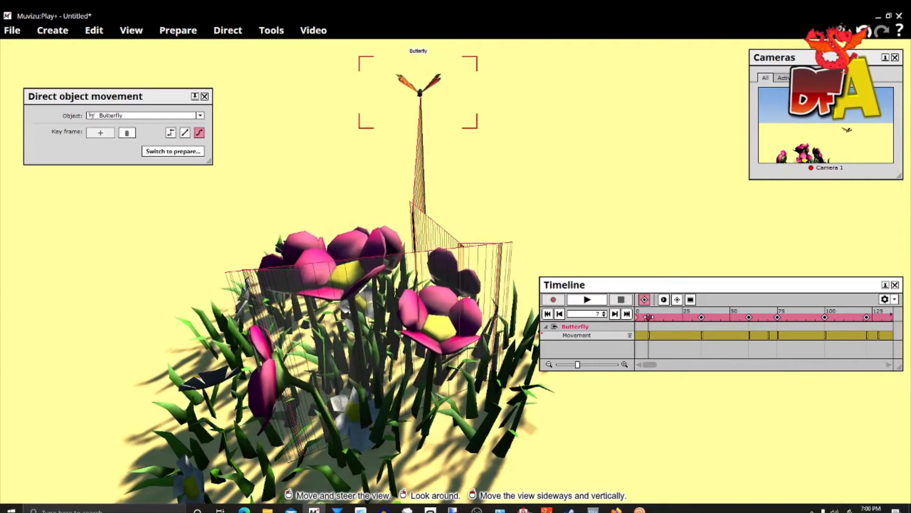
drag(608, 192, 584, 118)
drag(455, 257, 409, 295)
middle_drag(408, 294, 346, 318)
middle_drag(584, 182, 597, 180)
right_click(606, 180)
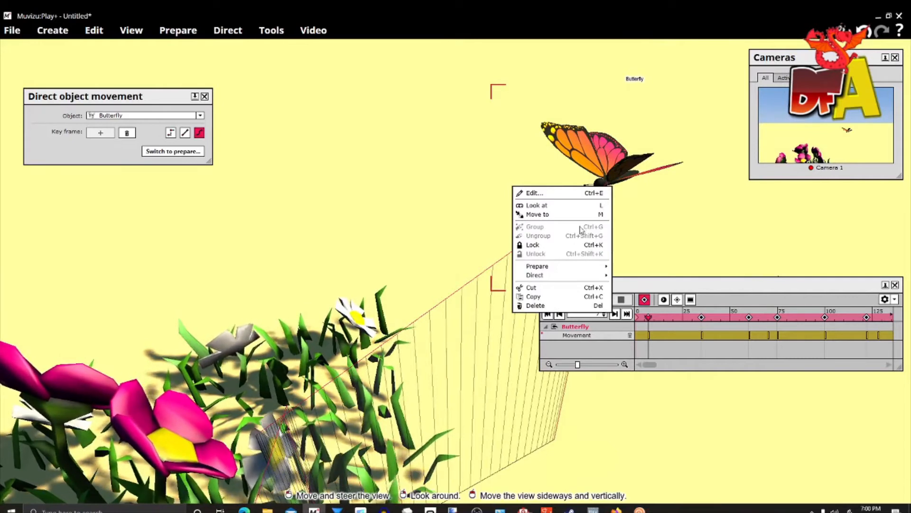
mouse_move(566, 279)
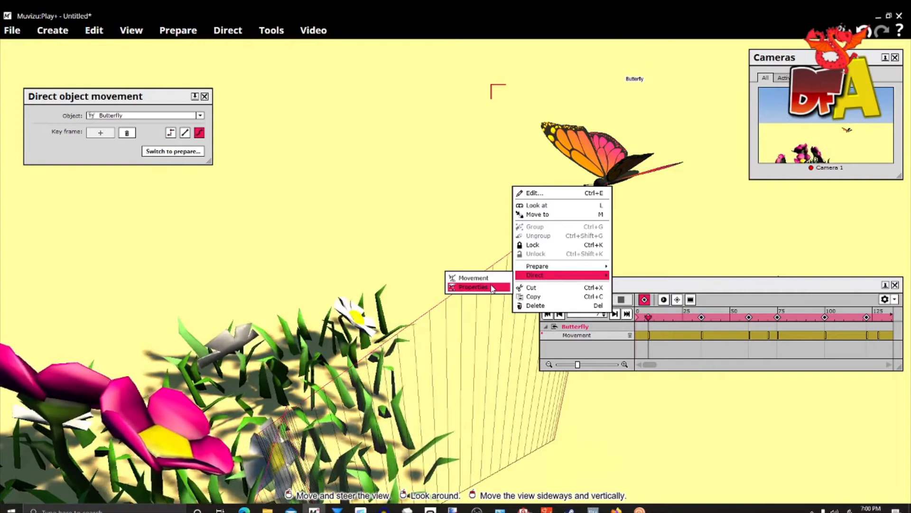
click(473, 288)
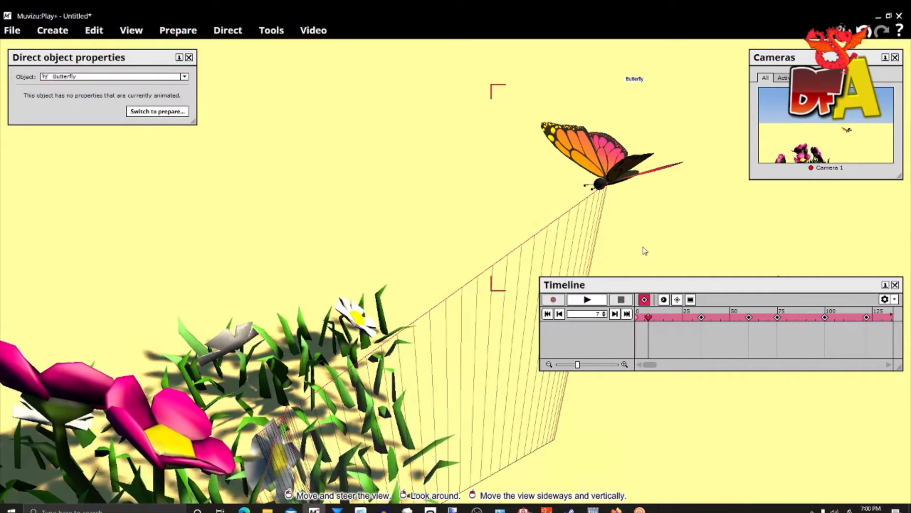
Set the butterfly's Image 1 track to key framed animation in its Prepare properties, then return to its Direct properties
drag(686, 282, 687, 273)
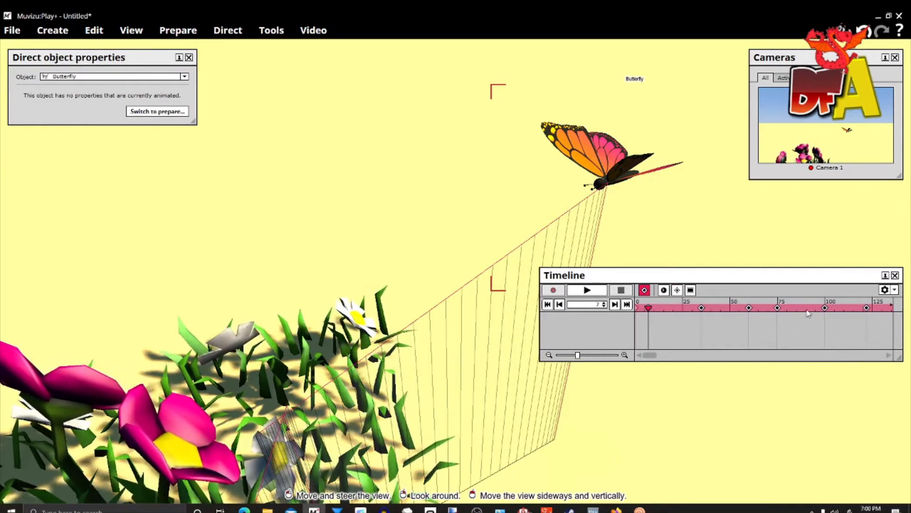
right_drag(688, 240, 674, 221)
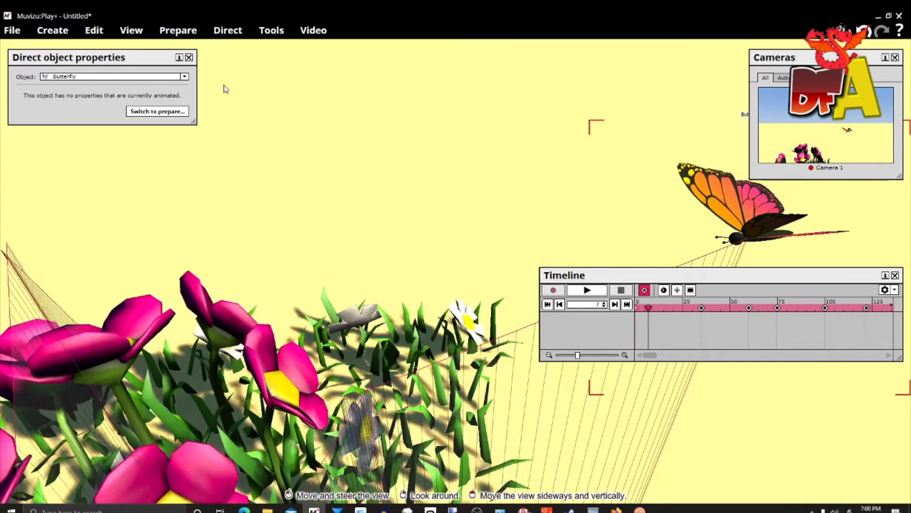
click(158, 112)
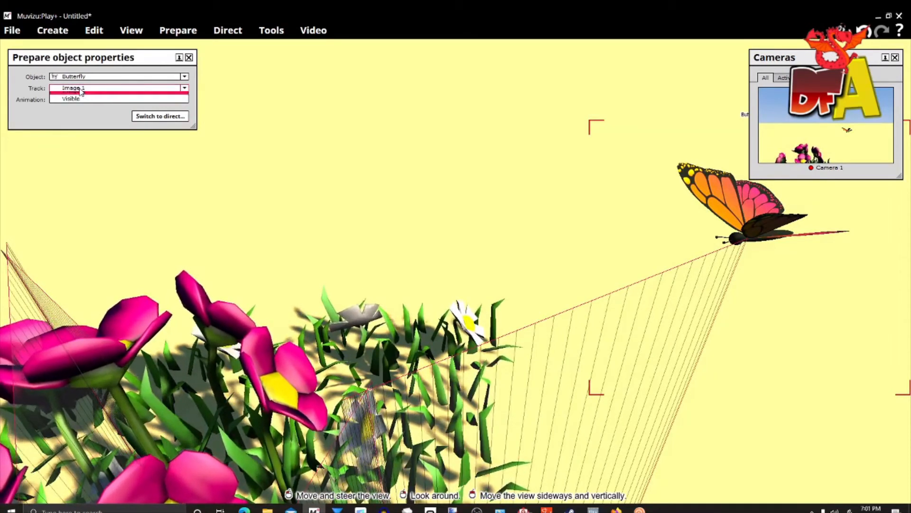
click(82, 89)
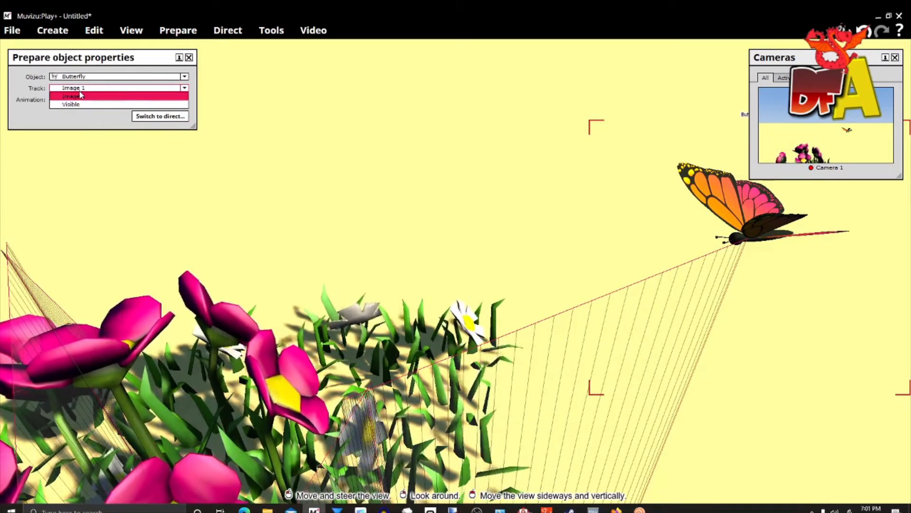
click(82, 93)
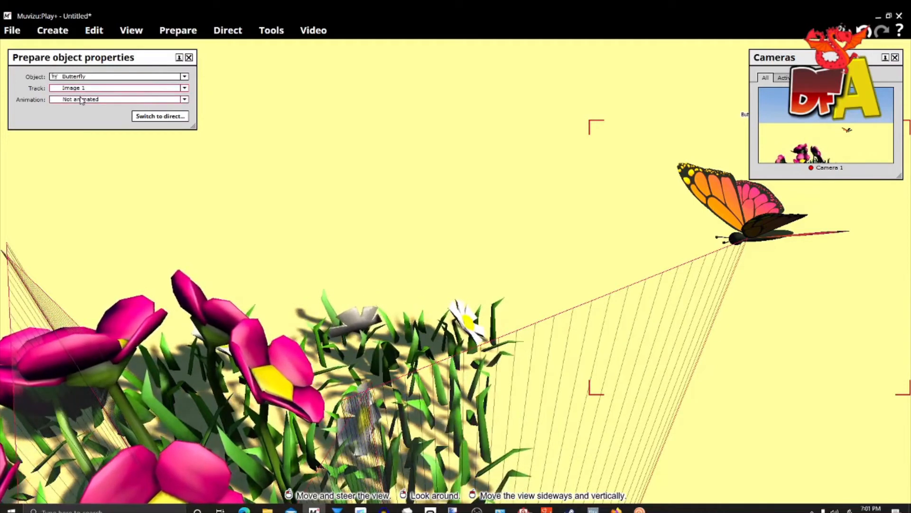
click(82, 100)
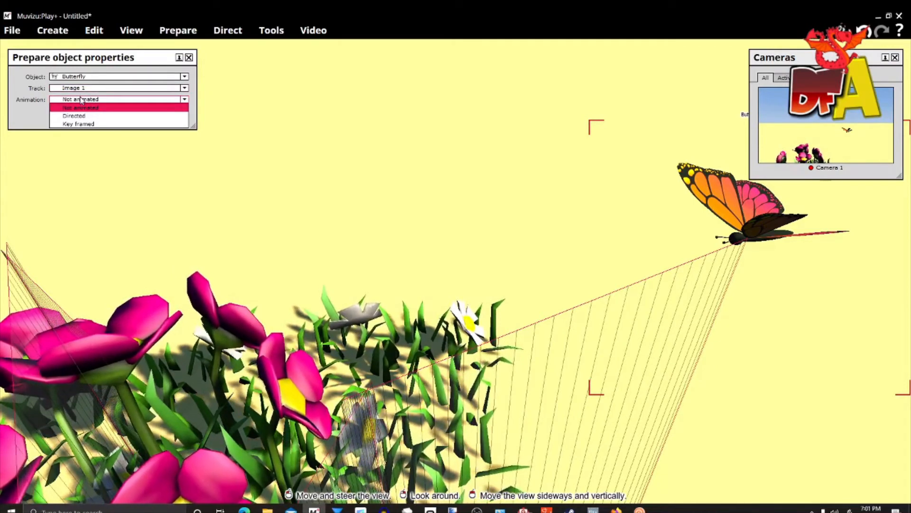
click(81, 124)
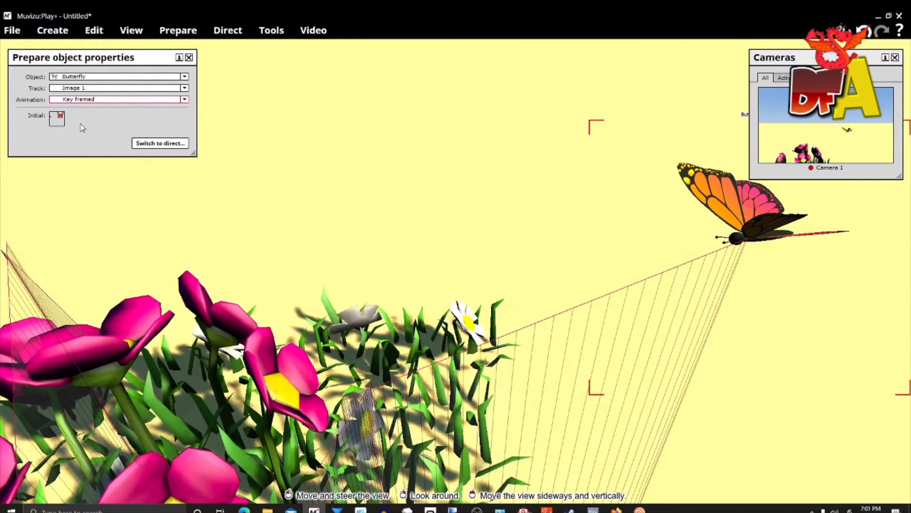
click(153, 144)
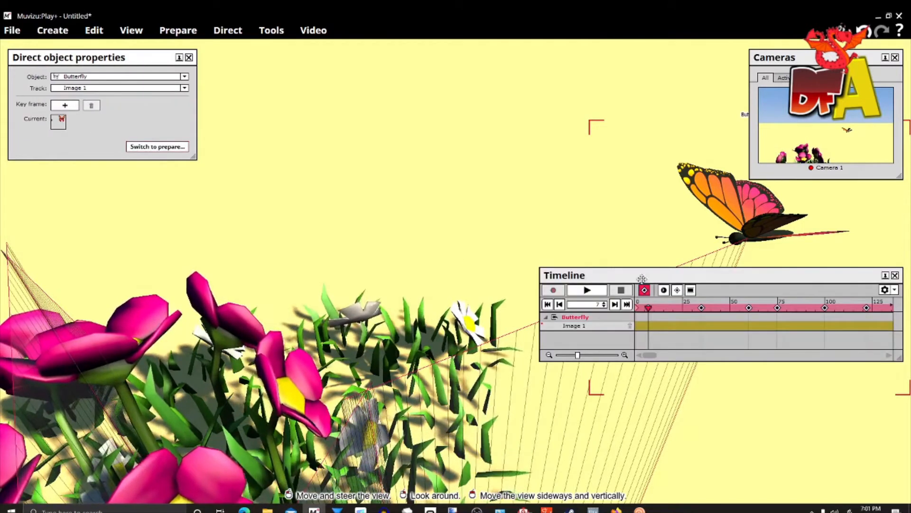
Add an Image 1 key frame for the butterfly at frame 7 and check its assigned texture, moving the timeline clear of the butterfly
drag(655, 280, 398, 96)
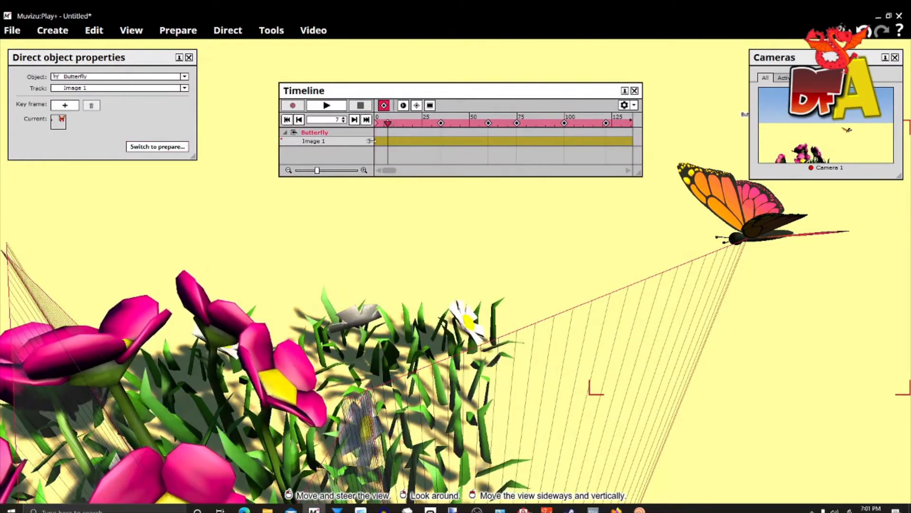
click(74, 110)
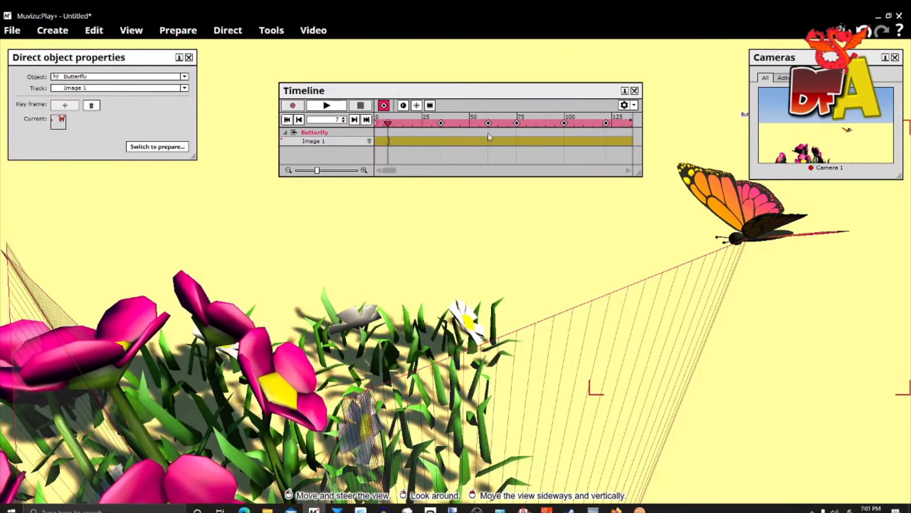
click(62, 120)
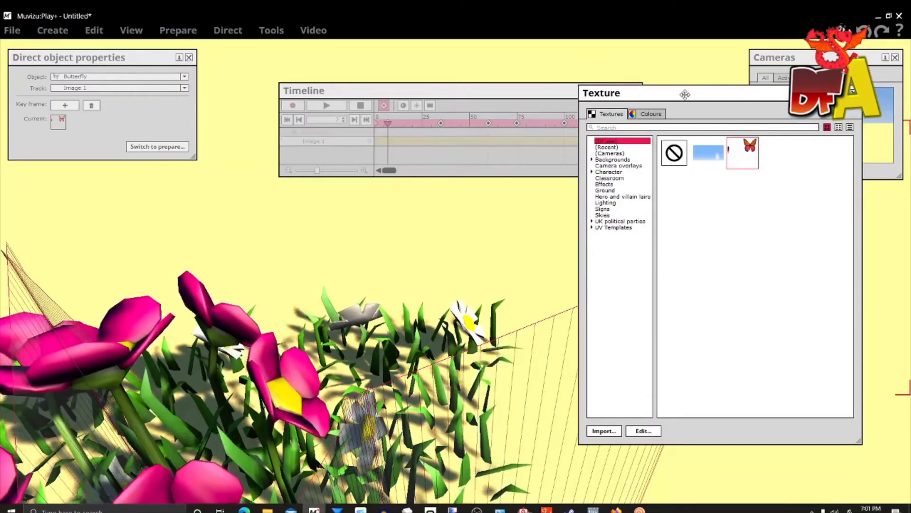
drag(685, 91, 495, 148)
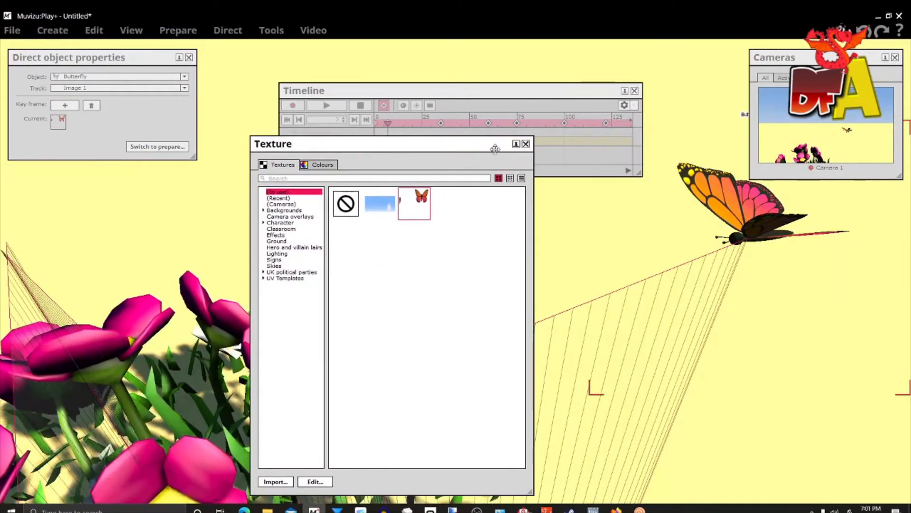
click(526, 143)
Add an Image 1 key frame at frame 9 and import image 1 from the Butterfly folder as its texture
click(392, 123)
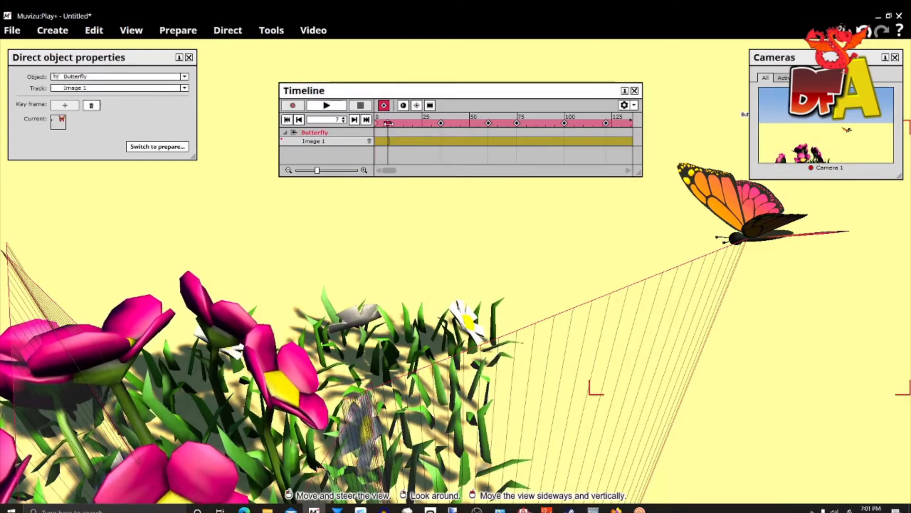
drag(392, 123, 392, 124)
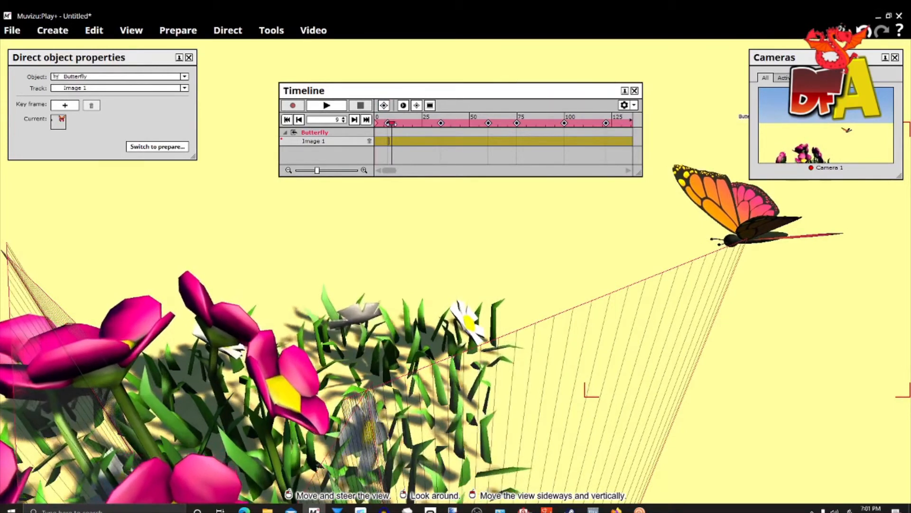
click(65, 105)
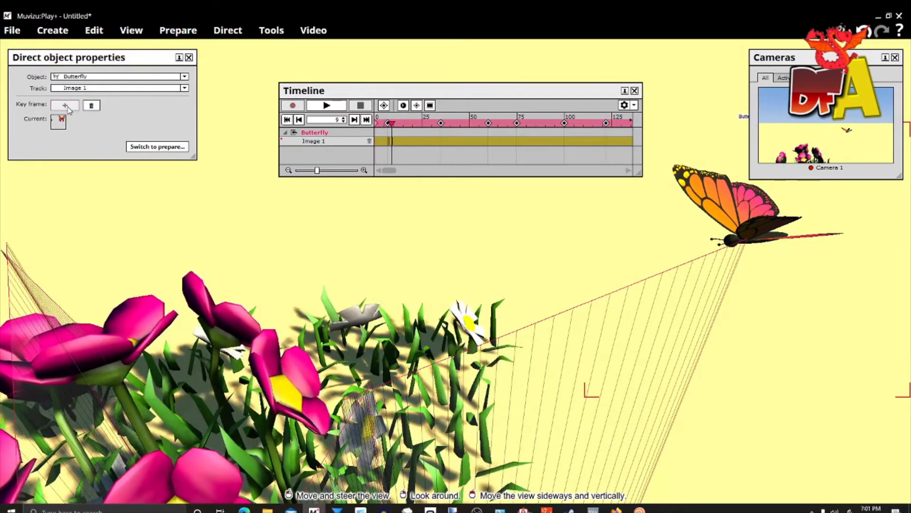
click(59, 122)
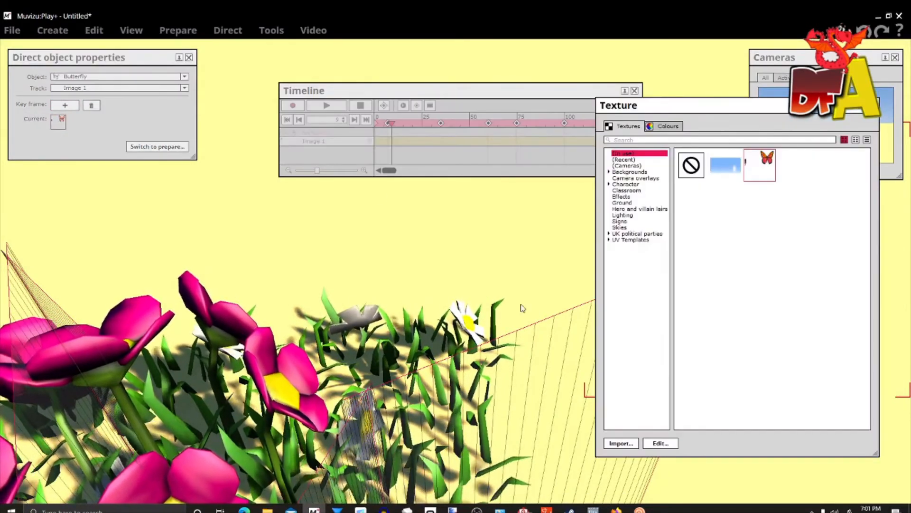
click(621, 443)
drag(721, 106, 359, 211)
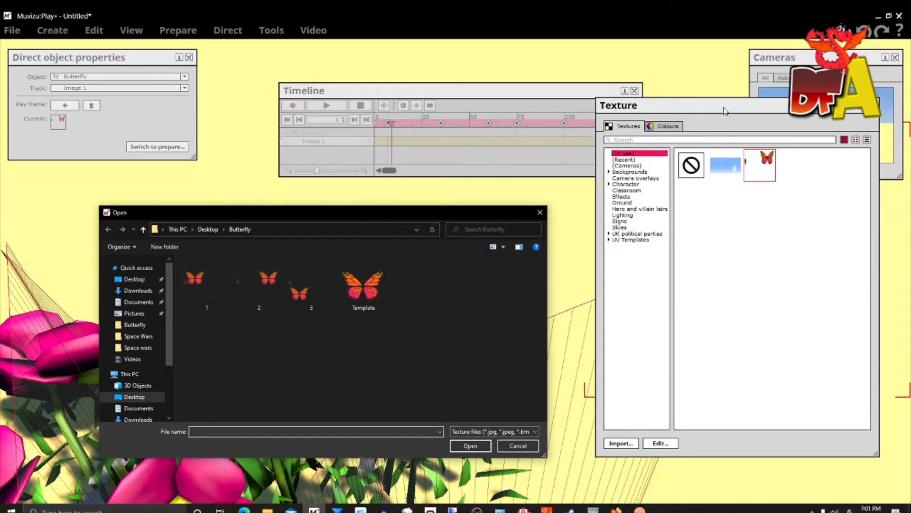
click(206, 284)
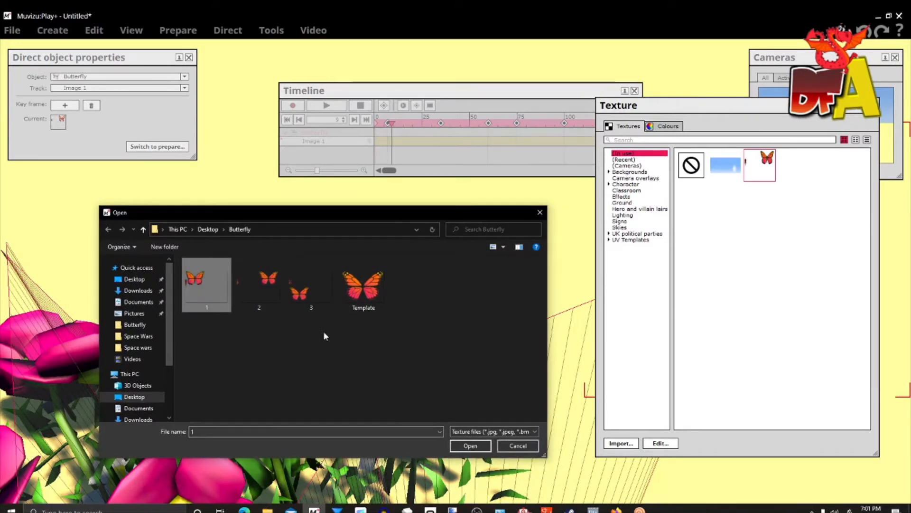
click(469, 447)
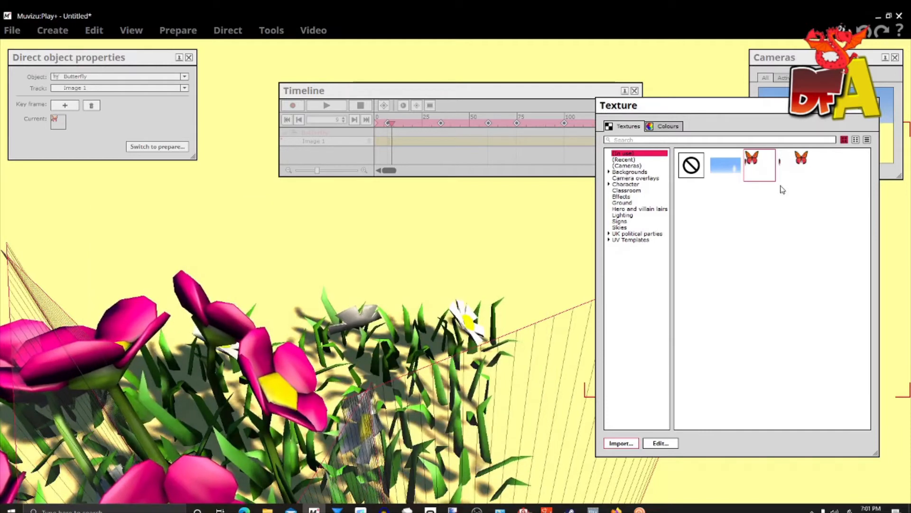
drag(792, 106, 469, 144)
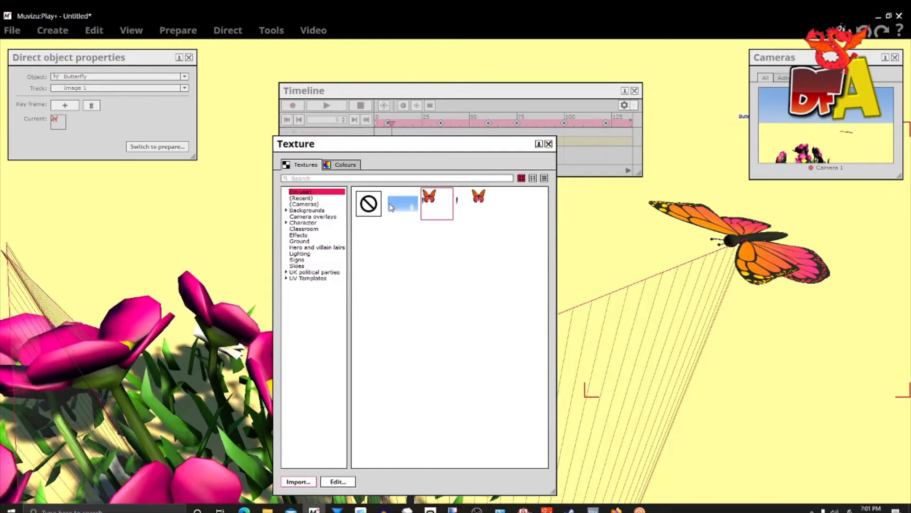
click(549, 144)
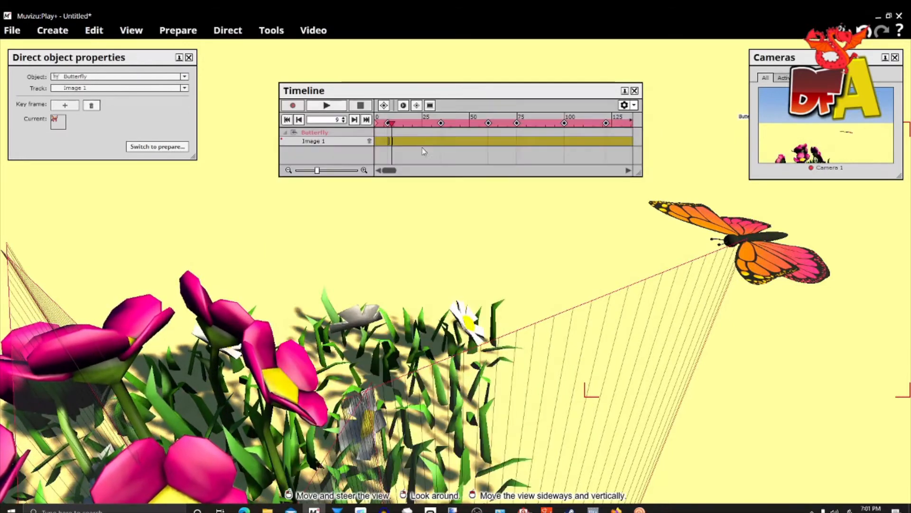
Add an Image 1 key frame at frame 11 and import image 3 from the Butterfly folder as its texture
drag(392, 125, 396, 124)
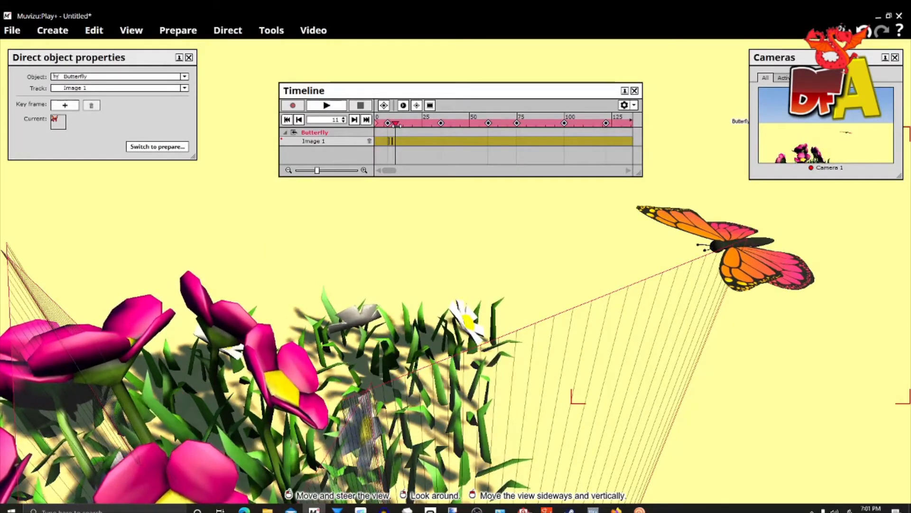
click(57, 107)
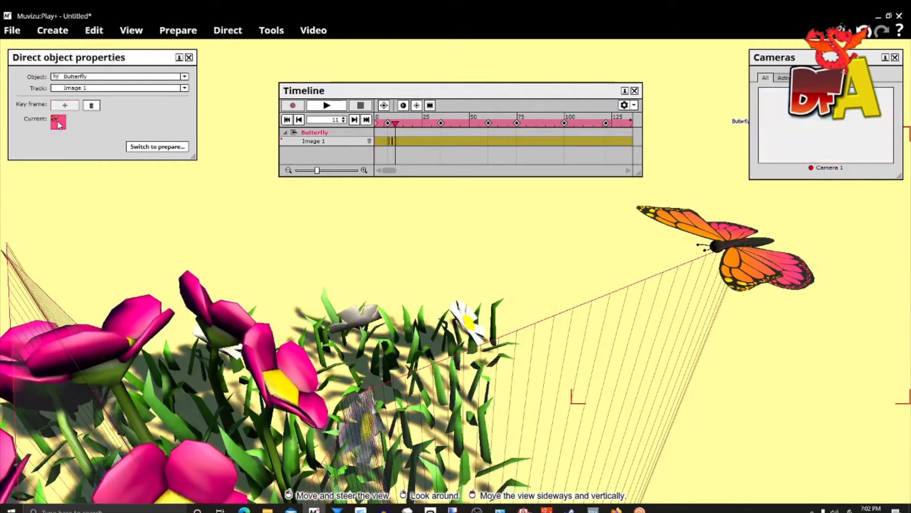
click(59, 123)
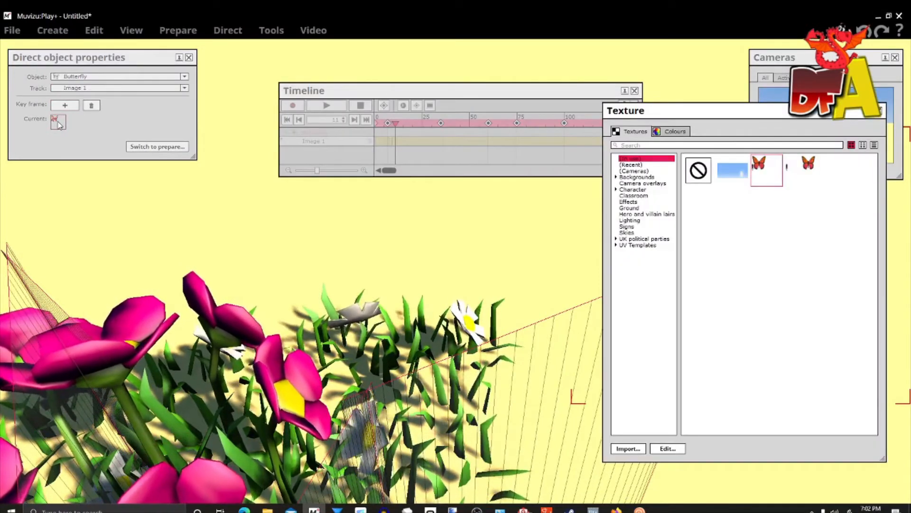
click(627, 449)
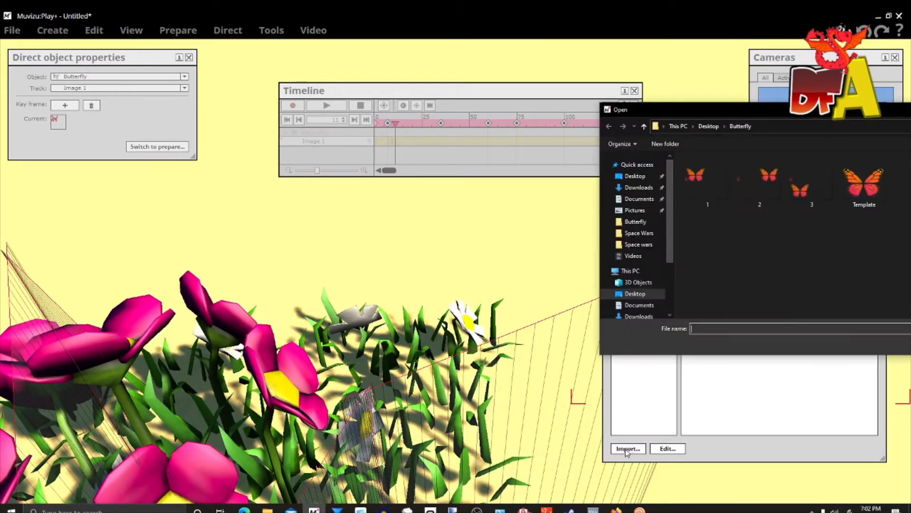
click(808, 201)
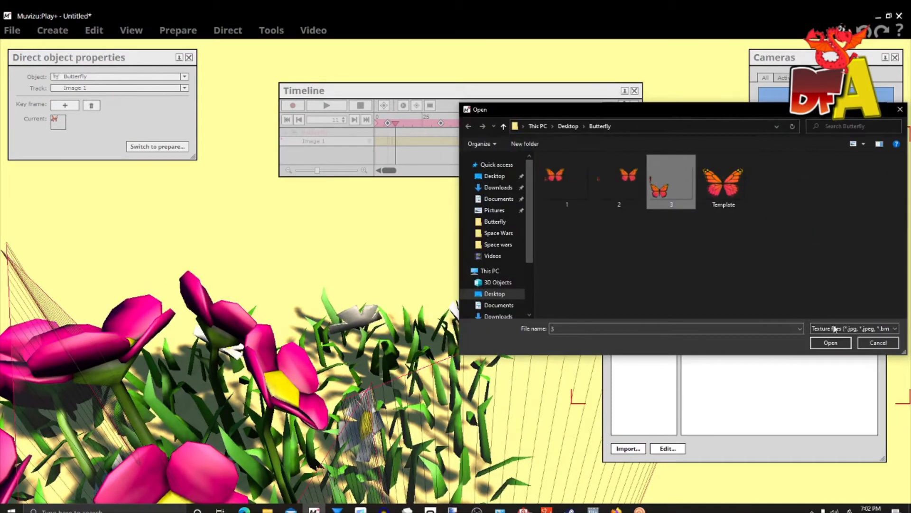
click(831, 342)
drag(749, 117, 369, 203)
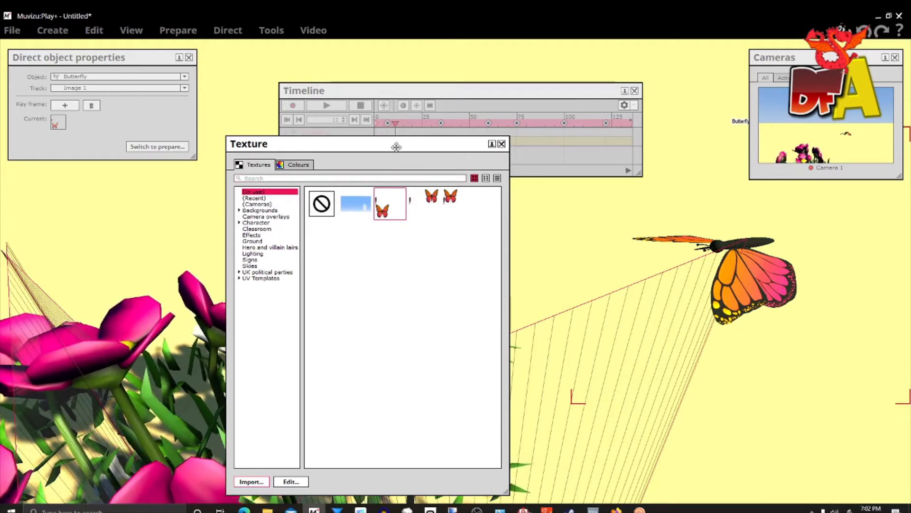
drag(396, 147, 387, 143)
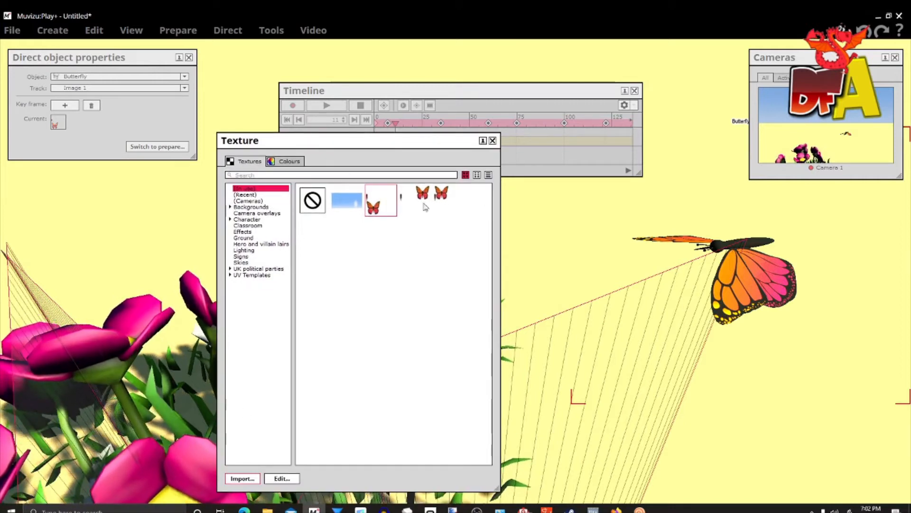
click(492, 140)
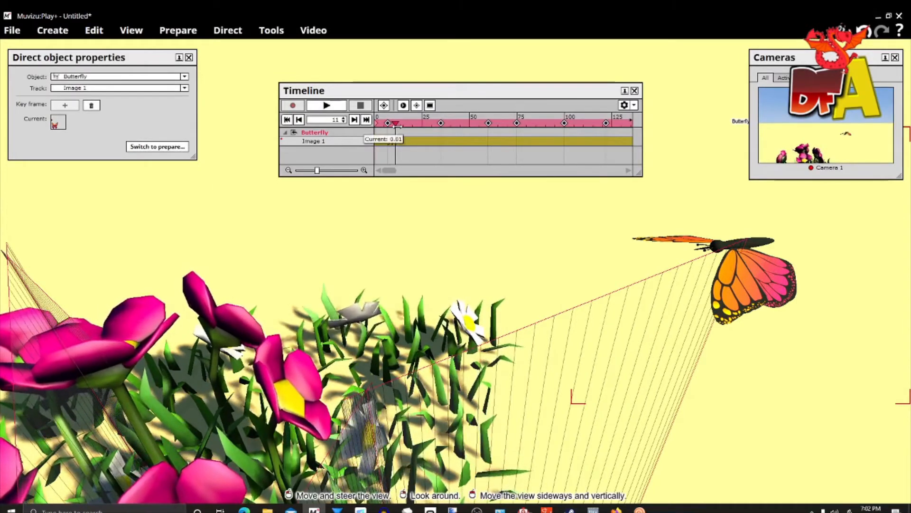
Key the butterfly's Image 1 track at frame 13 with the already imported half-lowered wing texture from image 1
click(400, 124)
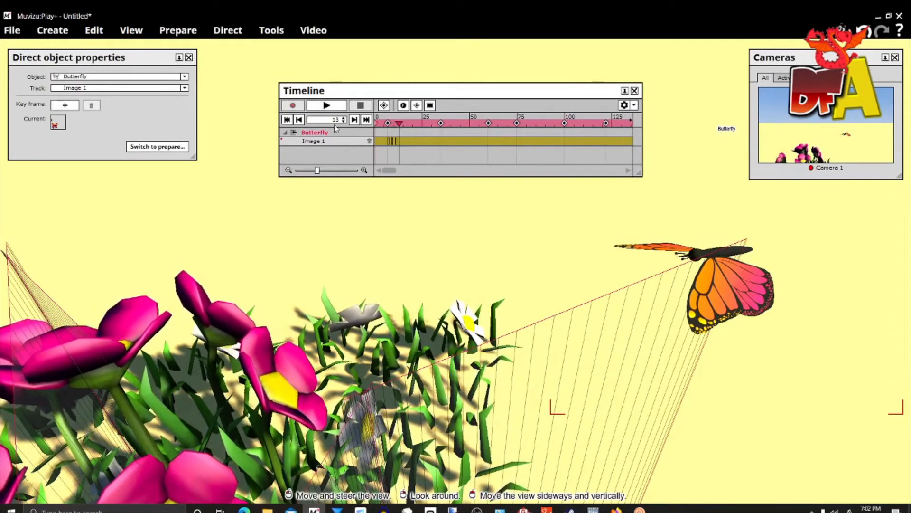
click(58, 123)
drag(744, 86, 338, 143)
click(364, 196)
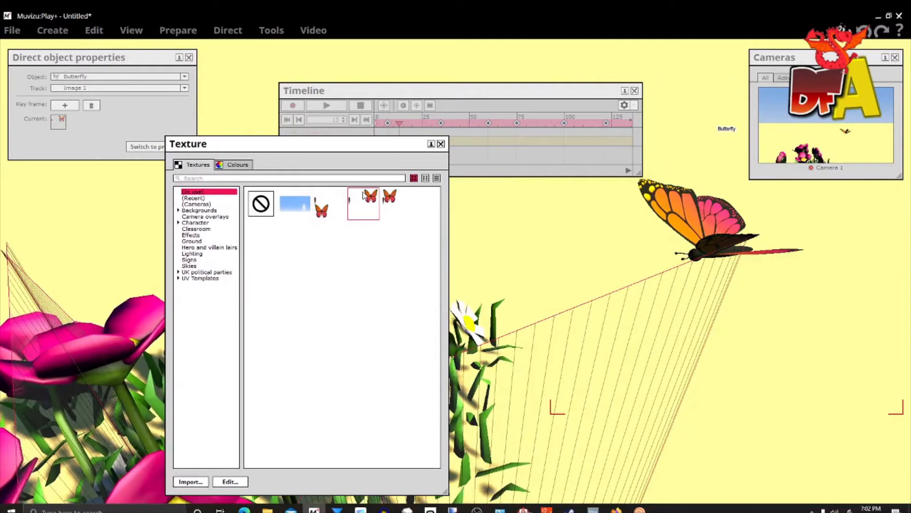
click(394, 201)
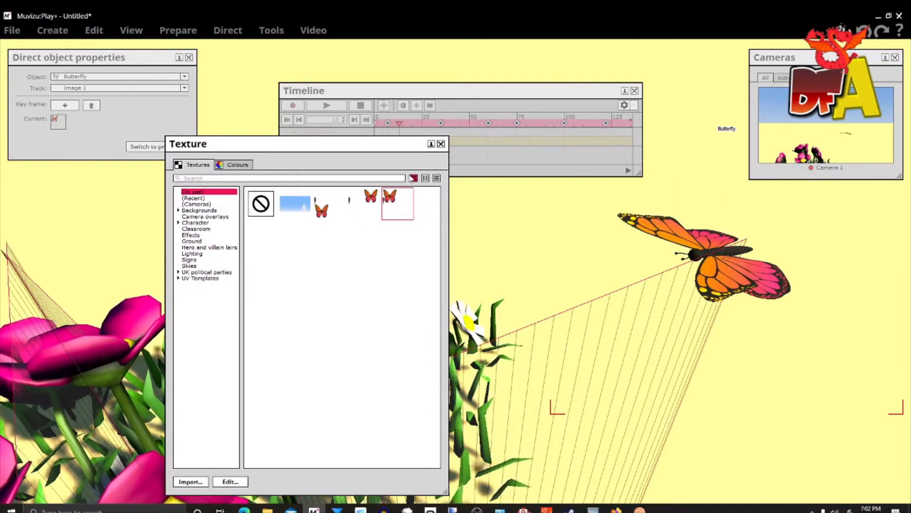
click(442, 144)
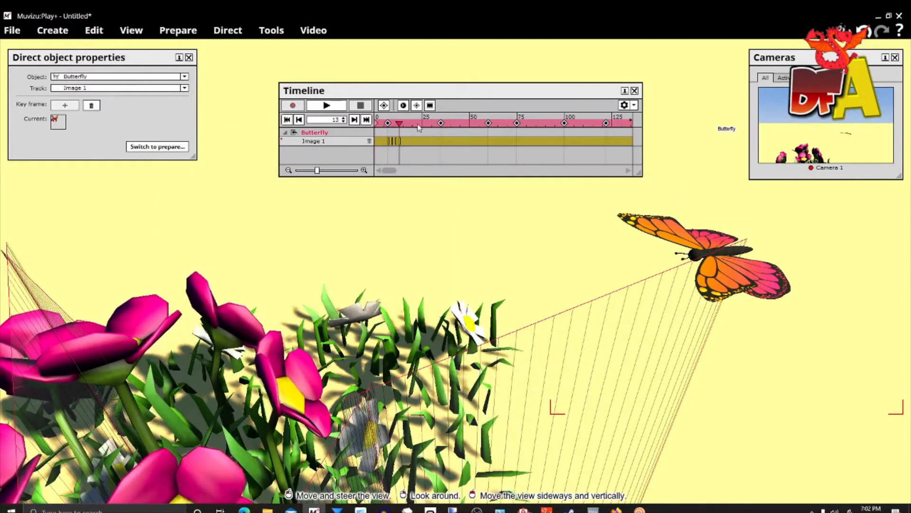
Add an Image 1 key frame for the butterfly at frame 15 and assign it the already imported raised-wing texture
click(402, 123)
drag(402, 123, 404, 123)
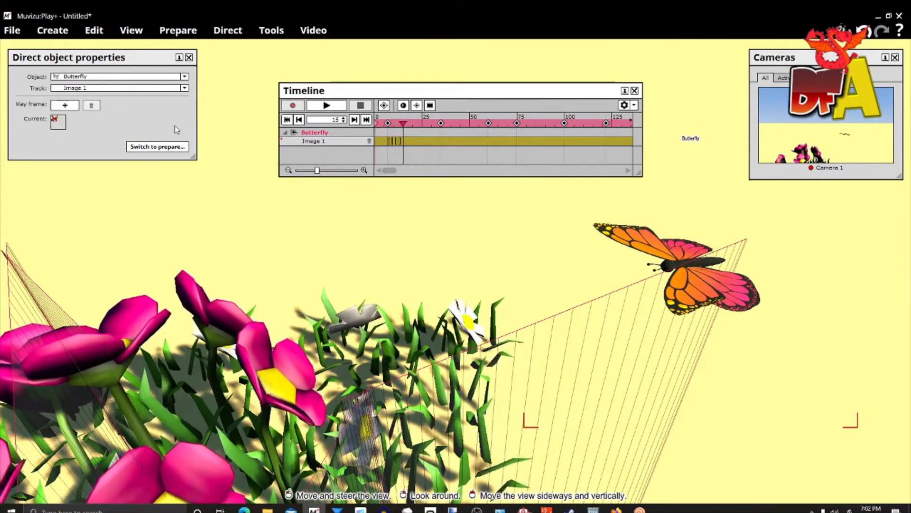
click(65, 105)
click(59, 122)
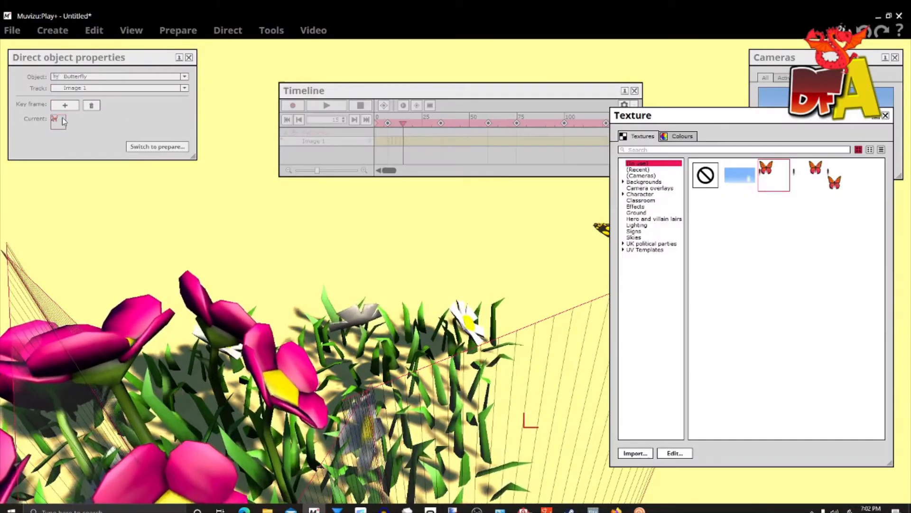
drag(809, 118, 394, 147)
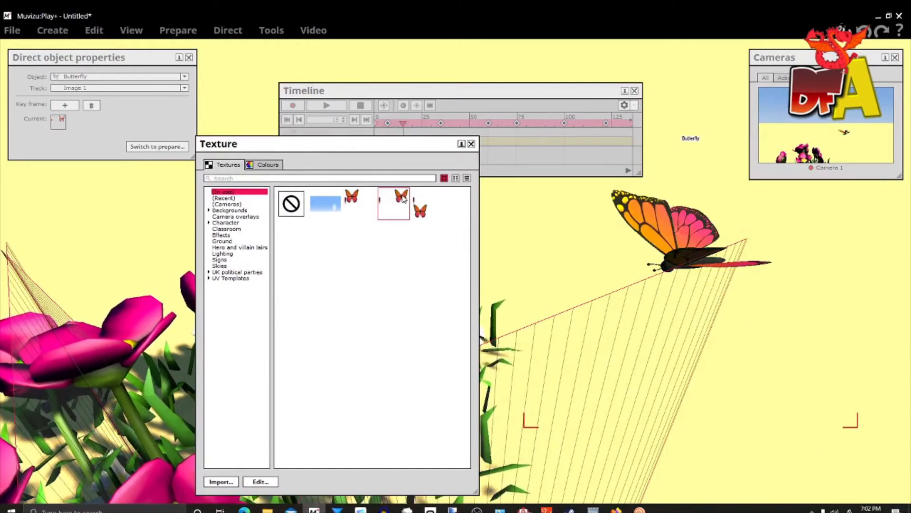
click(471, 144)
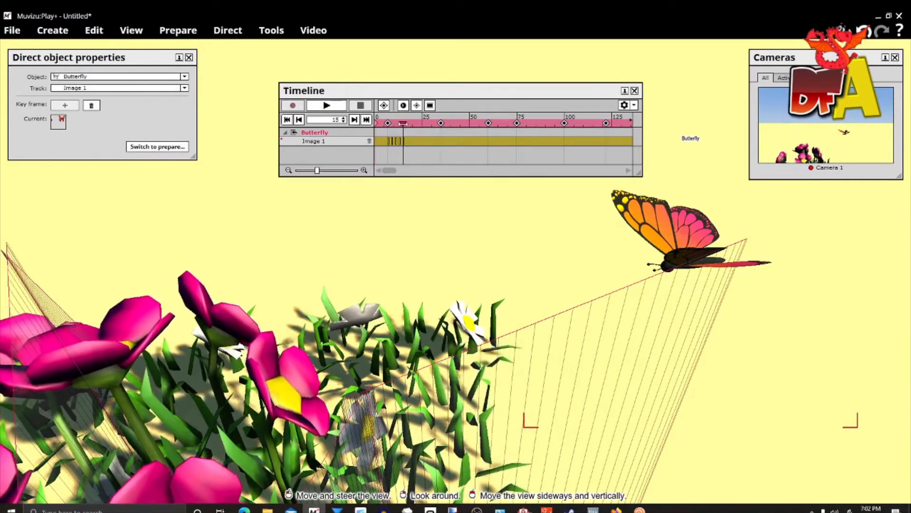
Key the butterfly's Image 1 track at frame 17 with the half-lowered wing texture
click(407, 124)
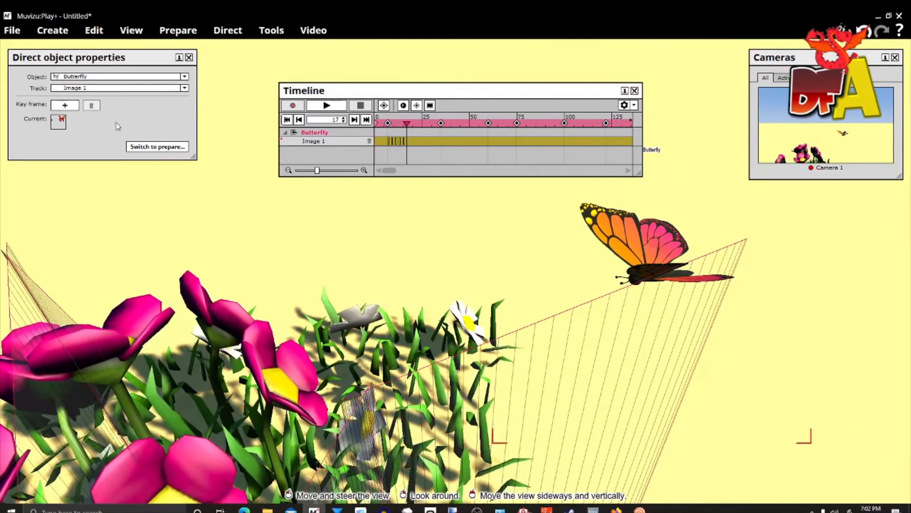
click(65, 105)
click(58, 121)
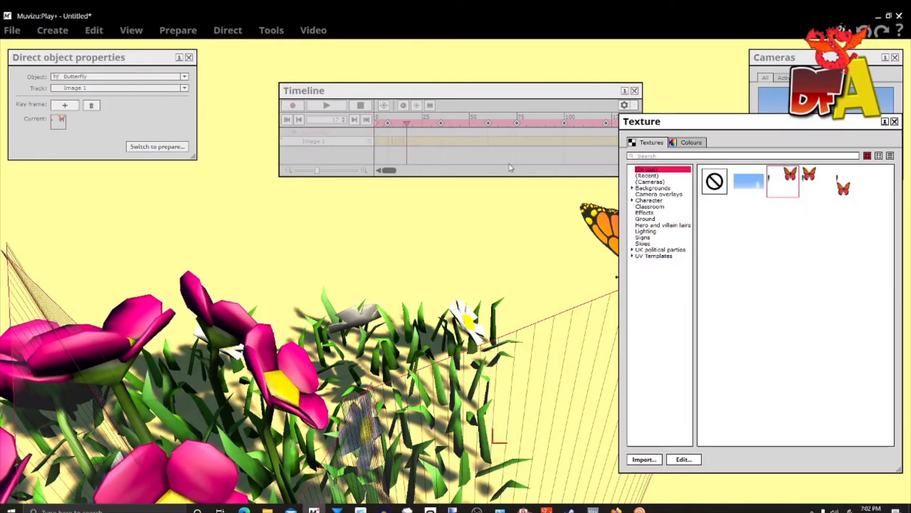
click(817, 178)
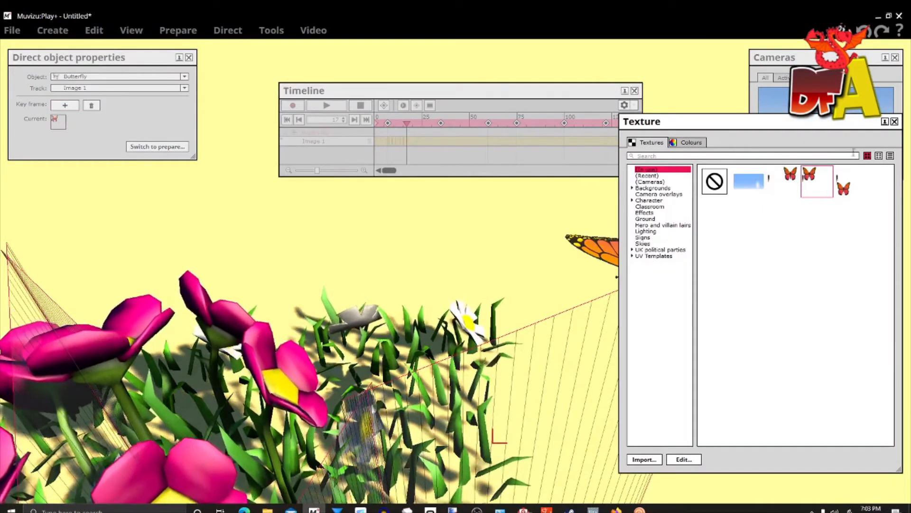
click(894, 122)
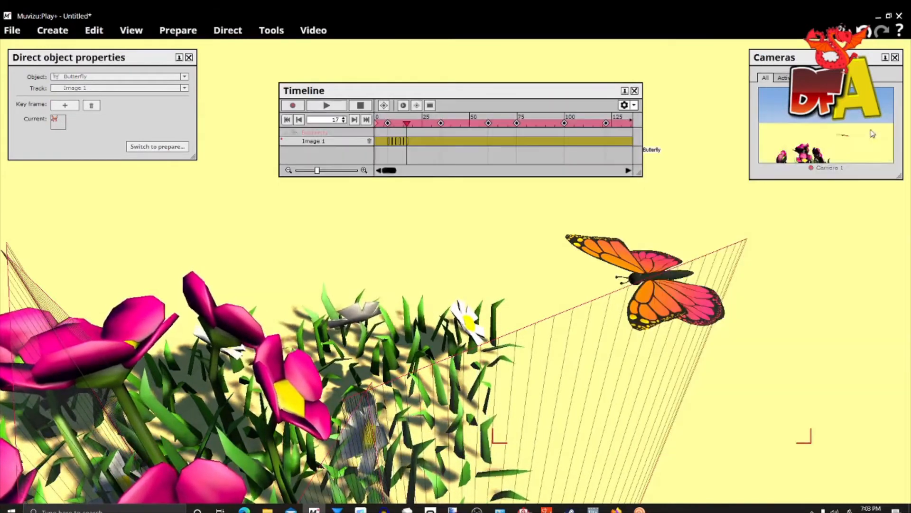
Add an Image 1 key frame at frame 19 and assign it the fully lowered wing texture
drag(409, 123, 412, 122)
click(65, 105)
click(58, 121)
click(791, 153)
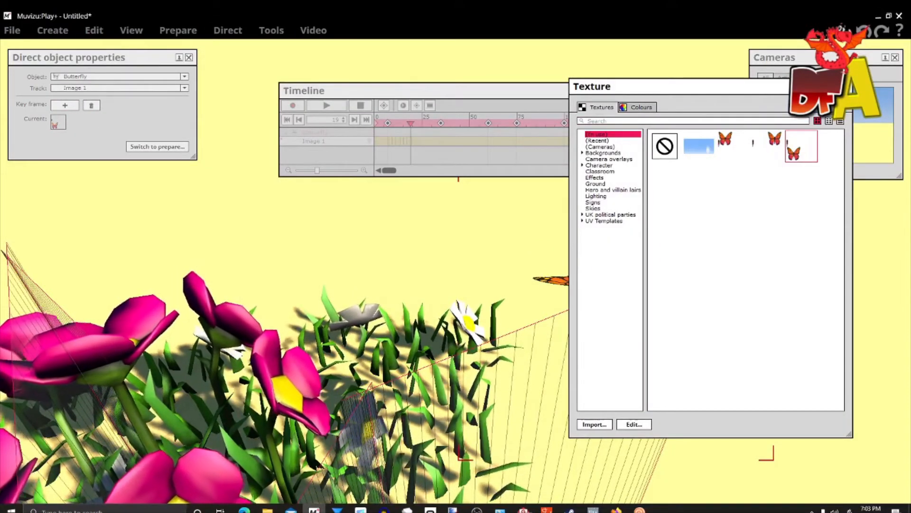
click(844, 87)
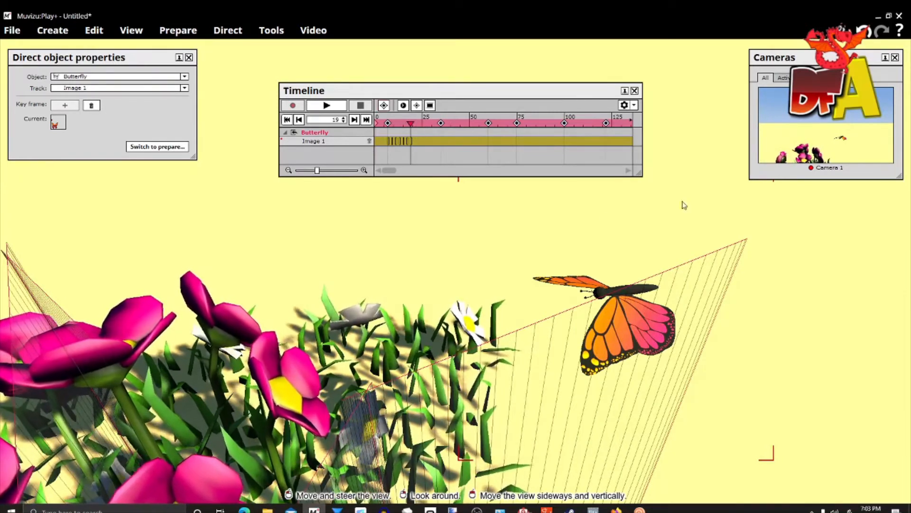
Key the butterfly's Image 1 track at frame 21 with the raised-wing texture
click(410, 124)
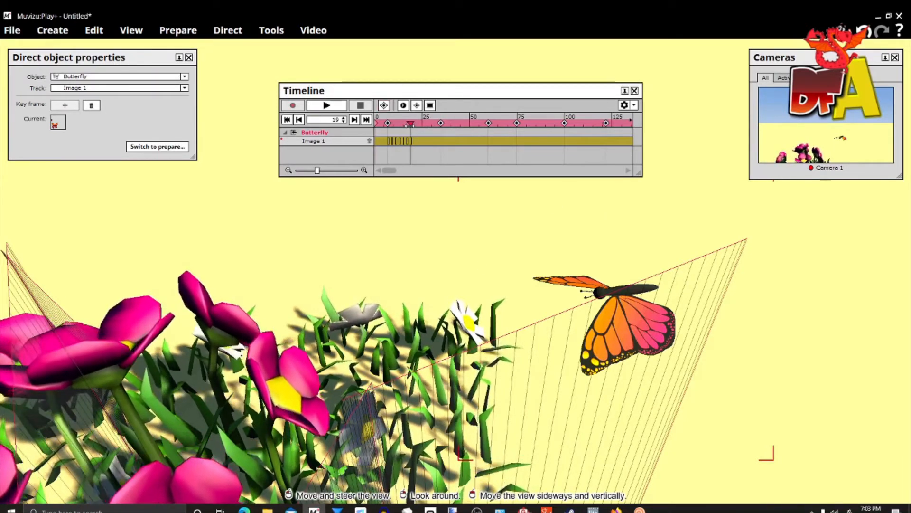
drag(413, 125, 415, 126)
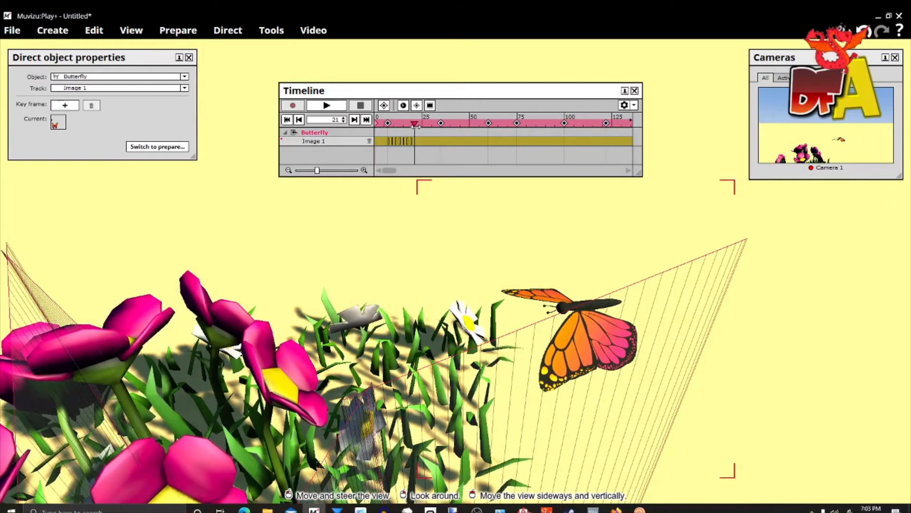
click(65, 105)
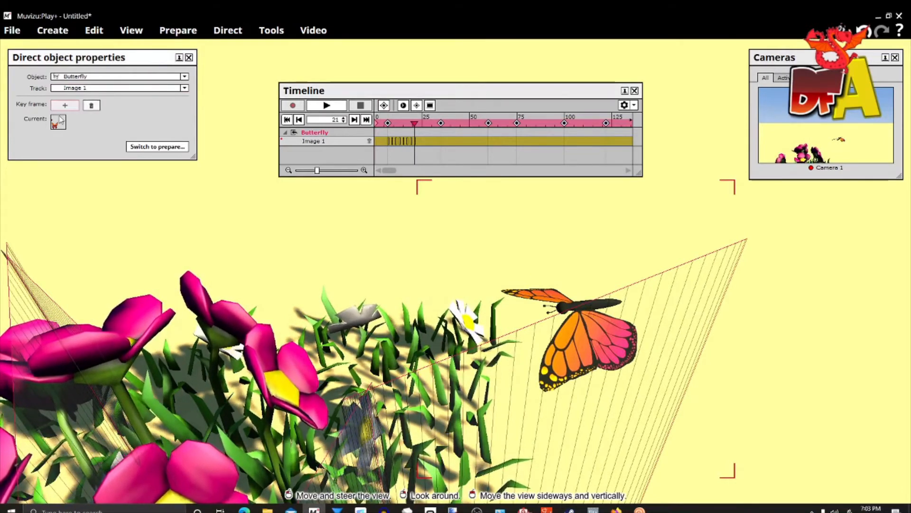
click(59, 123)
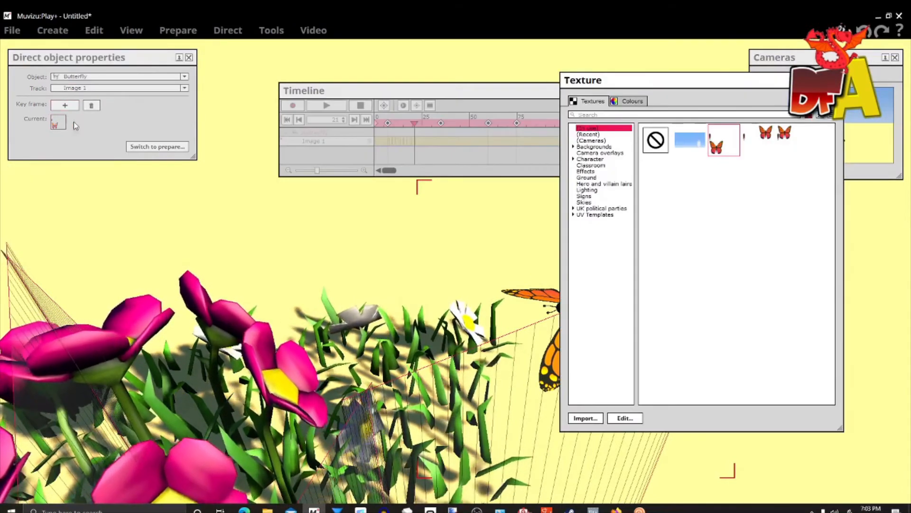
drag(704, 79, 209, 163)
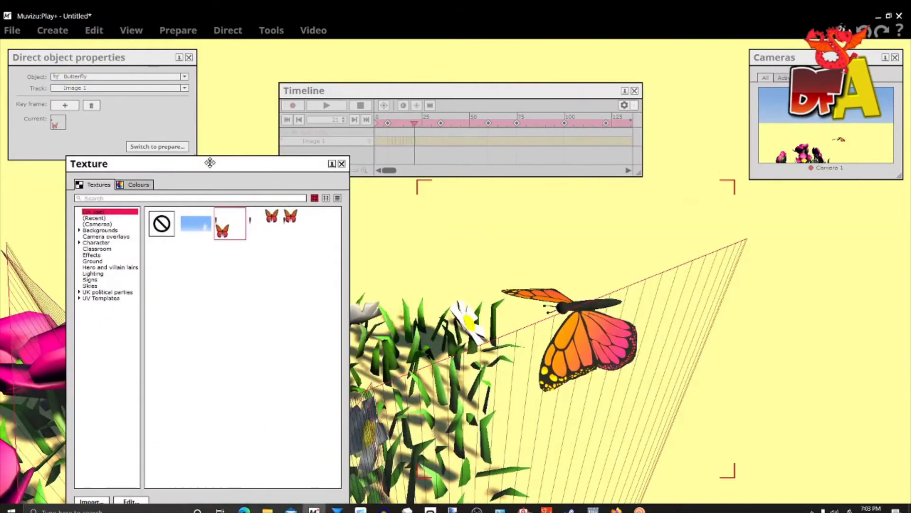
click(273, 224)
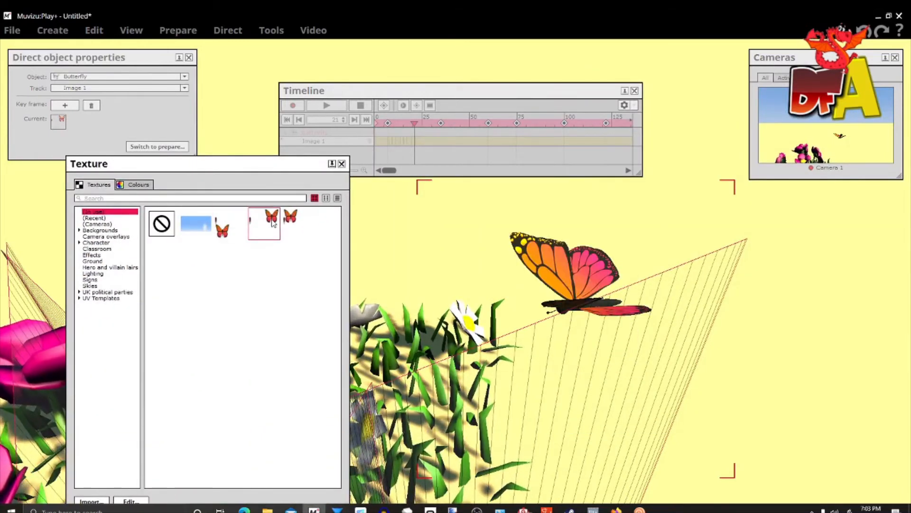
click(341, 163)
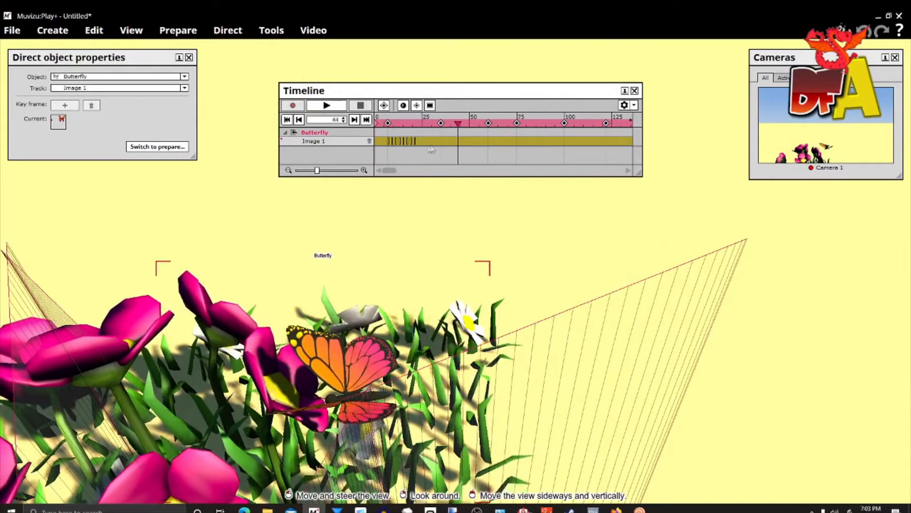
Add three Image 1 key frames for the butterfly after frame 21, choosing an imported wing texture for each
click(64, 105)
drag(420, 125, 441, 124)
click(60, 119)
click(785, 162)
click(885, 104)
click(65, 107)
click(58, 122)
click(792, 148)
click(840, 89)
click(65, 105)
click(58, 122)
click(785, 134)
Continue the wing flap with four more Image 1 key frames up to frame 35, assigning each a wing texture
click(60, 105)
click(58, 121)
click(768, 145)
click(60, 106)
click(58, 122)
click(798, 166)
click(61, 106)
click(58, 121)
click(886, 117)
click(65, 105)
click(58, 121)
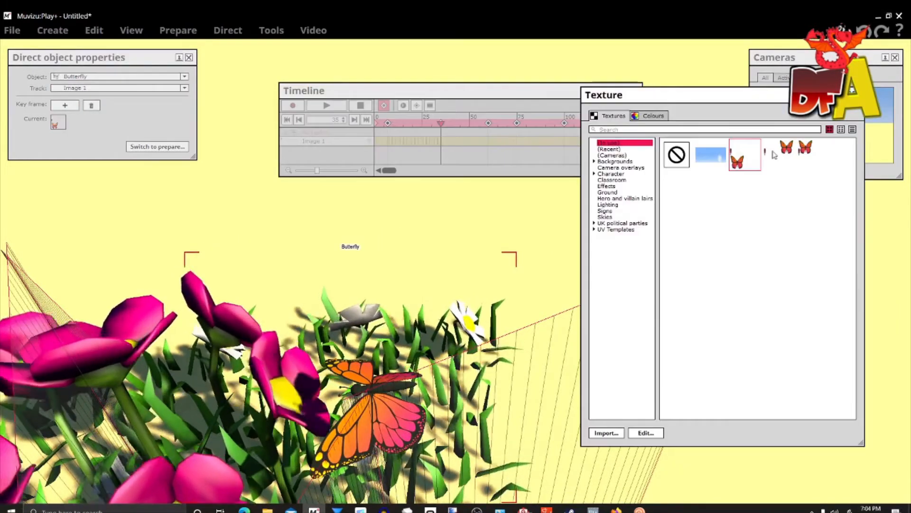
click(802, 151)
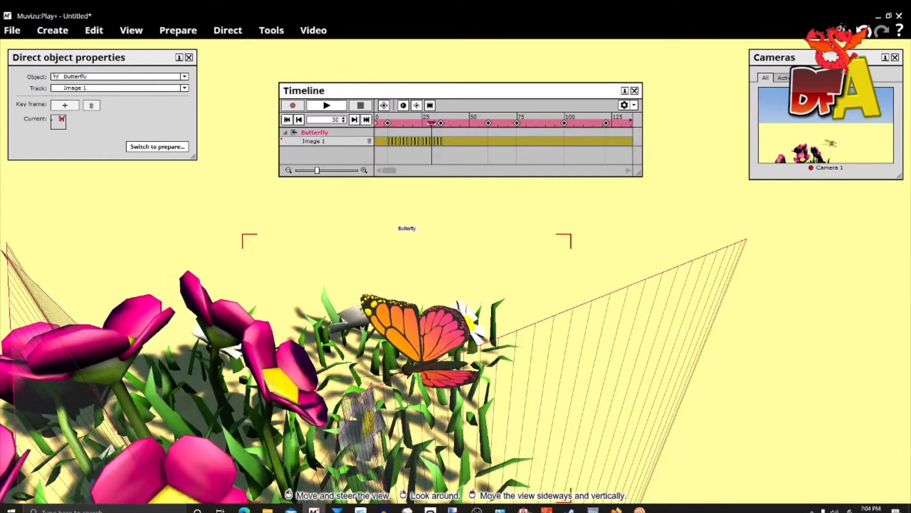
Extend the butterfly's wing flap beyond frame 35 with additional Image 1 key frames, each using an imported wing texture
click(65, 105)
drag(441, 123, 386, 123)
click(57, 122)
click(887, 117)
click(65, 106)
click(58, 122)
click(870, 104)
click(65, 105)
click(58, 121)
click(890, 119)
click(65, 106)
click(57, 122)
click(792, 140)
Assign wing textures to the following Image 1 key frames and play the animation, returning the timeline to its start
click(65, 106)
click(58, 122)
click(788, 153)
click(65, 105)
click(58, 122)
click(816, 182)
click(892, 122)
click(66, 106)
click(58, 121)
click(839, 181)
click(891, 121)
click(59, 122)
click(818, 167)
click(865, 102)
click(326, 105)
drag(521, 123, 376, 123)
Carry the Image 1 flap cycle on key by key, switching between the raised, half-lowered and lowered wing textures
click(58, 122)
click(788, 160)
click(865, 101)
click(70, 106)
click(761, 142)
click(838, 81)
click(59, 122)
click(815, 162)
click(861, 101)
click(66, 106)
click(784, 151)
click(853, 98)
click(65, 105)
click(59, 122)
click(793, 169)
click(865, 102)
click(65, 106)
click(61, 119)
click(774, 151)
click(850, 92)
click(65, 105)
click(59, 125)
click(59, 123)
click(841, 179)
click(888, 117)
Add six further Image 1 key frames for the butterfly, choosing the next wing texture of the flap cycle for each
click(58, 107)
click(59, 122)
click(810, 157)
click(854, 94)
click(62, 106)
click(59, 121)
click(759, 161)
click(884, 104)
click(64, 106)
click(59, 122)
click(786, 151)
click(760, 147)
click(839, 83)
click(65, 106)
click(59, 121)
click(816, 186)
click(893, 121)
click(64, 106)
click(58, 122)
click(808, 159)
click(777, 158)
click(853, 96)
click(64, 105)
click(58, 122)
click(808, 177)
click(878, 118)
Add two more Image 1 key frames past frame 75 and play the animation to check the flapping
click(64, 106)
click(59, 122)
click(834, 80)
click(64, 106)
click(59, 121)
click(834, 80)
click(325, 106)
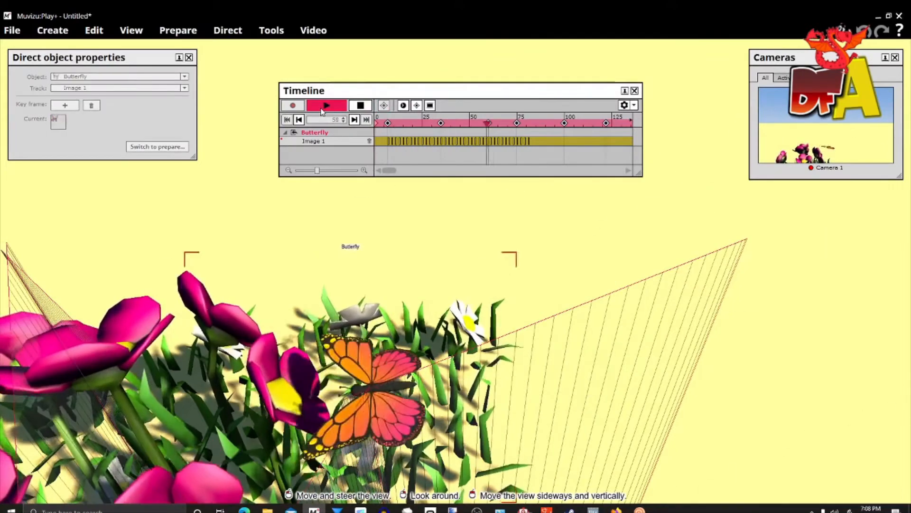
click(360, 105)
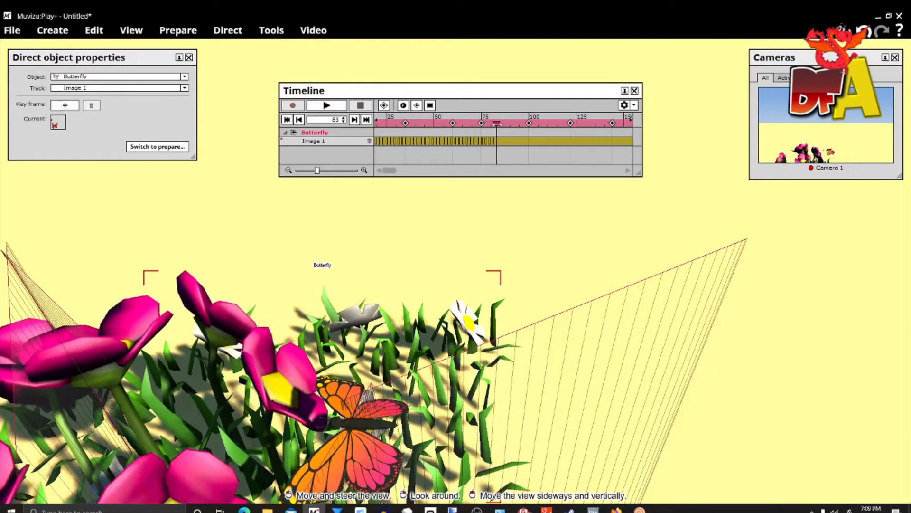
Assign the half-lowered wing texture at frame 83 and the raised-wing texture at frame 85 on the Image 1 track
click(57, 121)
click(827, 165)
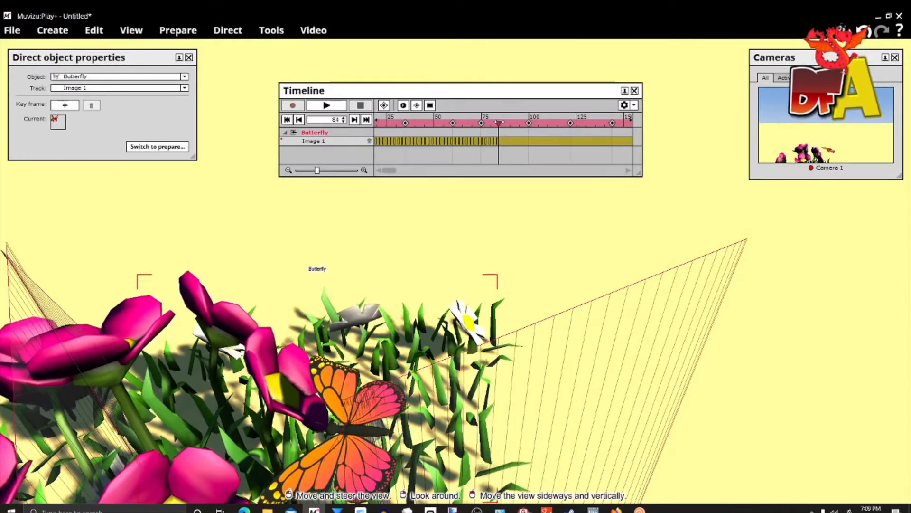
key(Right)
key(Right)
click(59, 121)
click(791, 162)
key(Right)
key(Right)
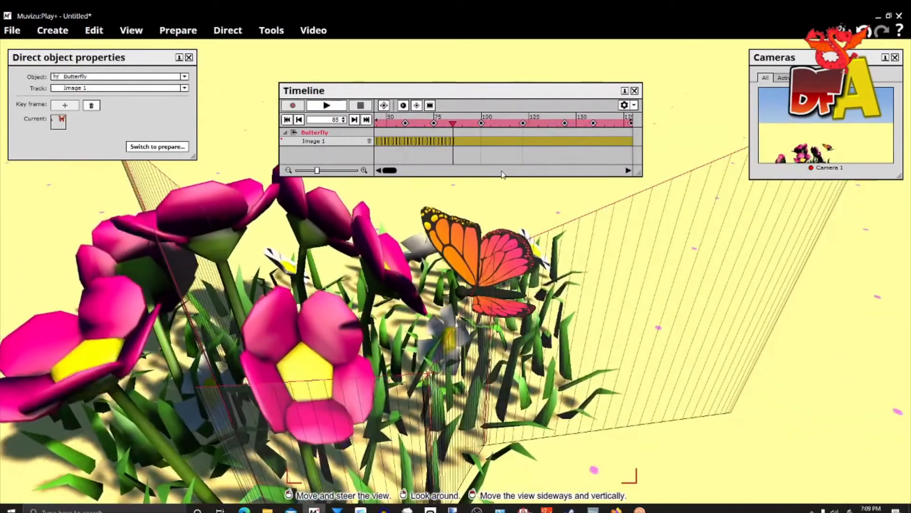
Key the Image 1 track with alternating wing textures from after frame 85 to frame 95, ending with the half-lowered wings
click(62, 119)
click(769, 155)
drag(410, 123, 426, 123)
click(72, 108)
click(791, 159)
click(65, 105)
click(844, 173)
click(67, 105)
click(795, 166)
click(65, 105)
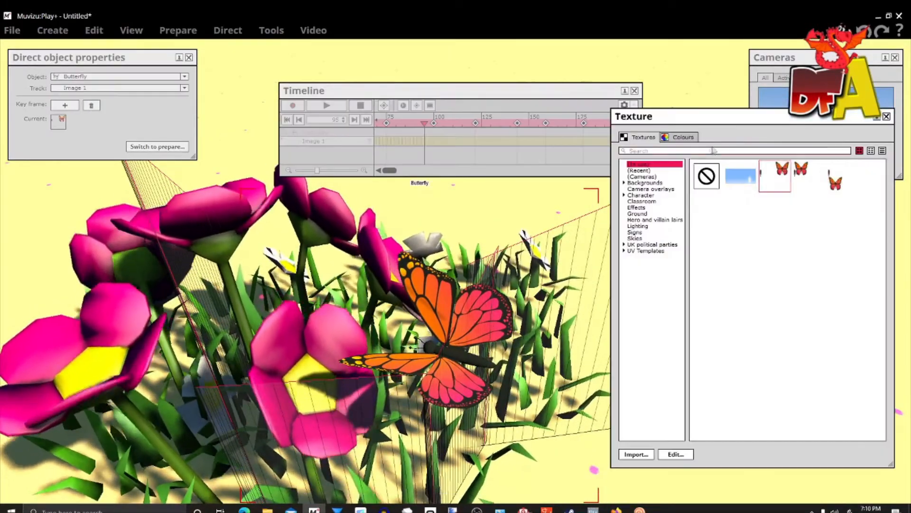
click(887, 117)
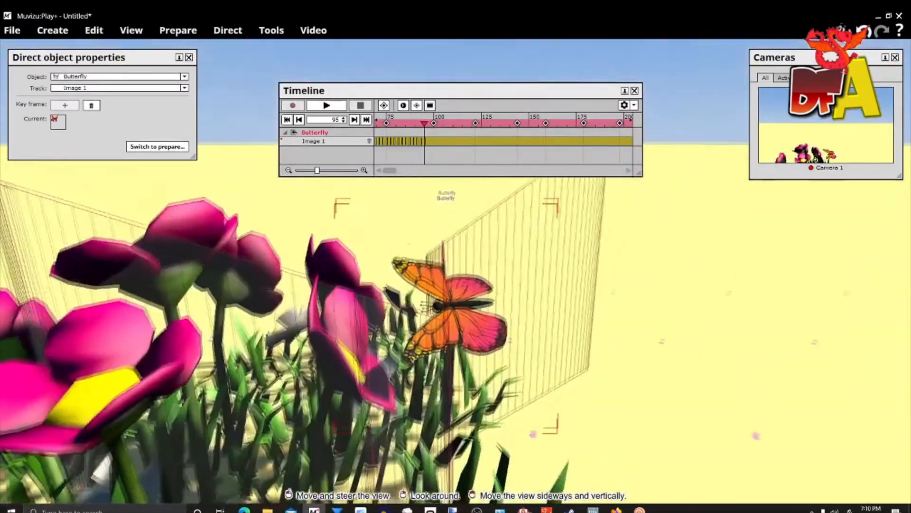
Key the butterfly's Image 1 track with wing textures from after frame 95 to frame 103, ending with the half-lowered wings
drag(424, 124, 440, 123)
click(65, 105)
click(875, 109)
click(58, 122)
click(821, 154)
click(66, 105)
click(787, 159)
click(65, 105)
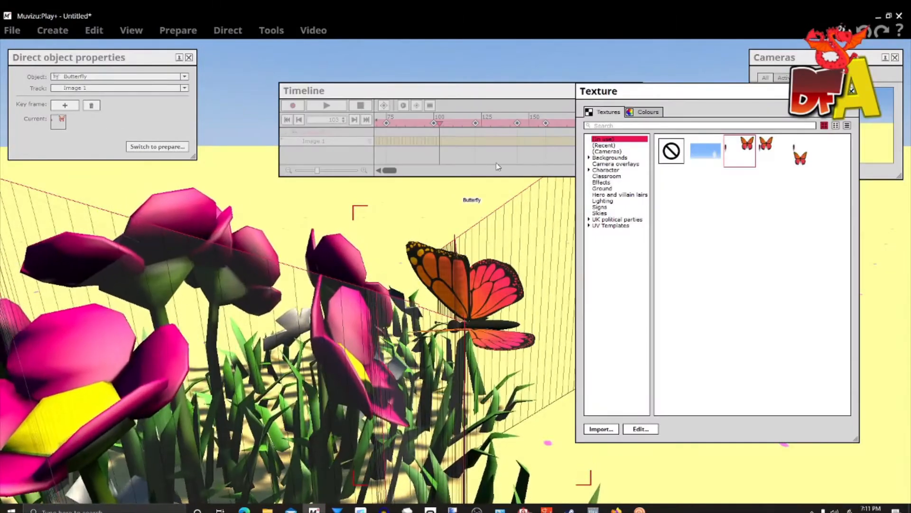
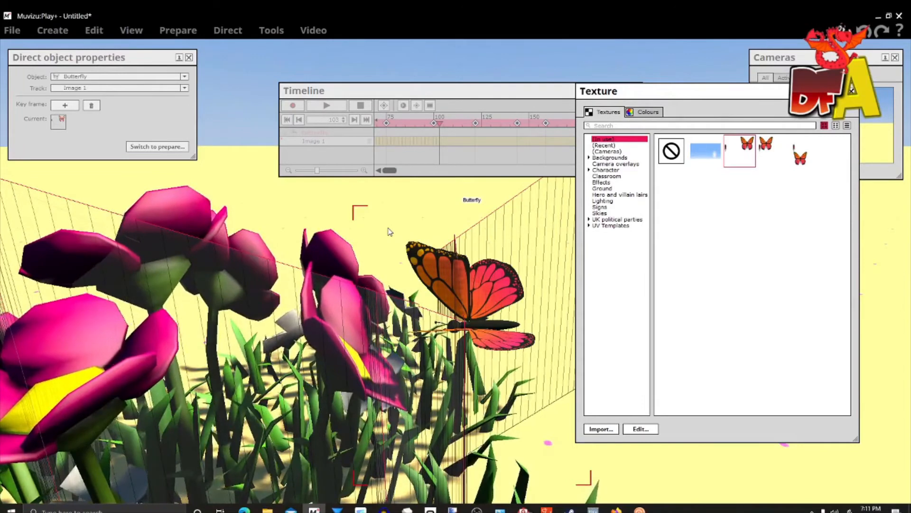
click(488, 142)
Key the lowered wing texture at frame 105 and choose the next texture of the flap cycle at frame 109
drag(439, 124, 442, 125)
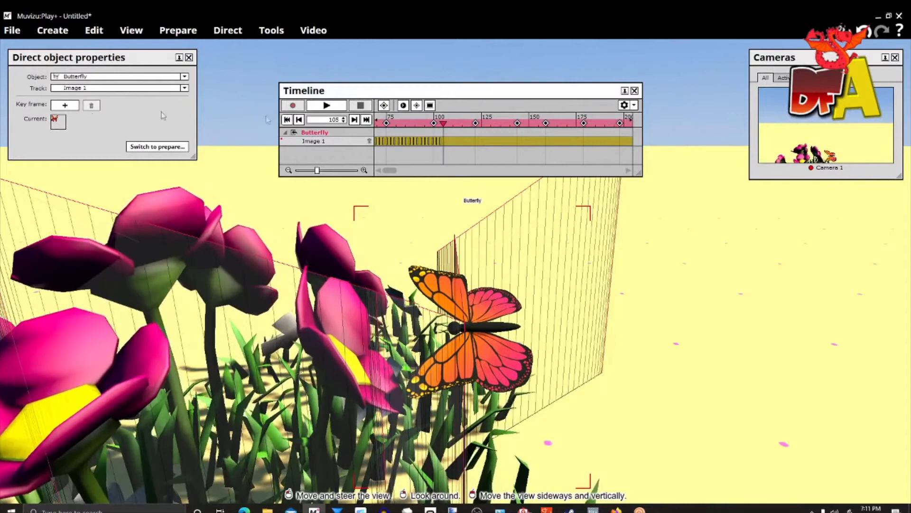
click(65, 105)
click(57, 122)
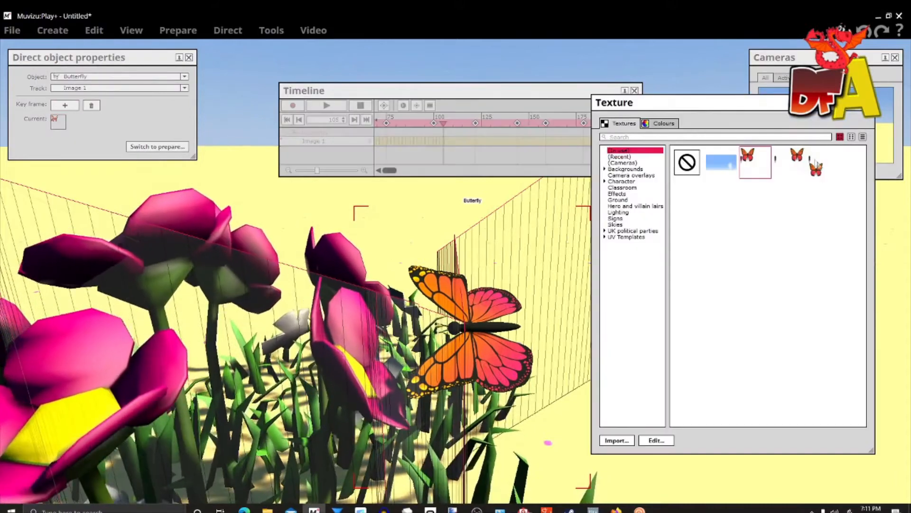
click(824, 163)
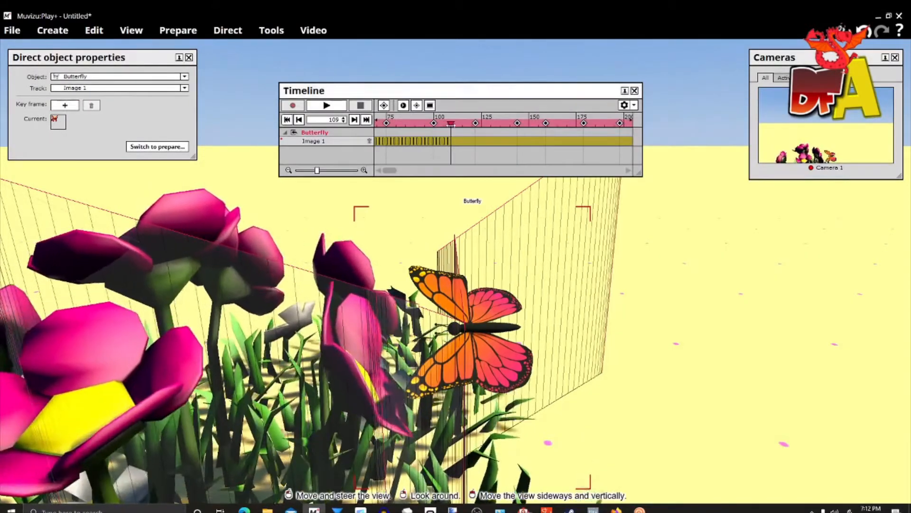
click(62, 123)
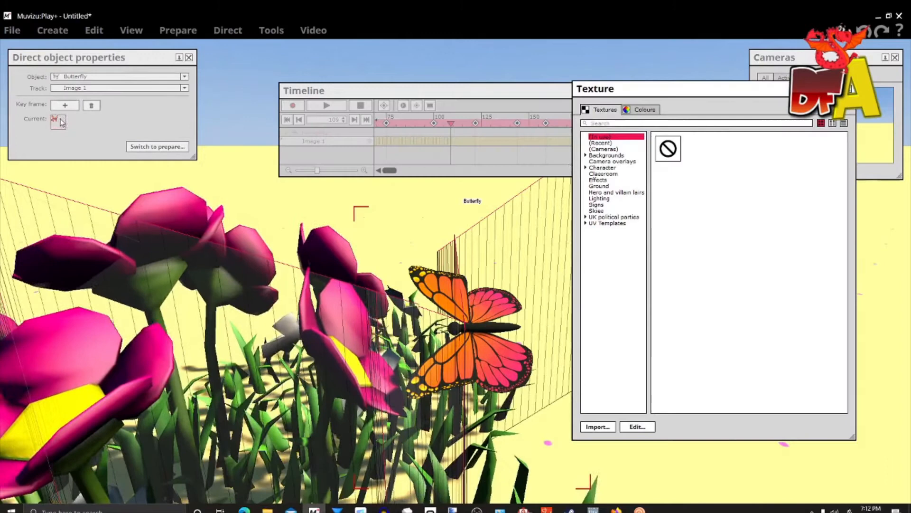
click(776, 146)
Add four Image 1 key frames past frame 109, choosing the next wing texture of the flap cycle for each
drag(403, 122, 453, 123)
click(61, 122)
click(811, 177)
click(63, 107)
click(800, 151)
click(64, 105)
click(815, 175)
click(65, 105)
double_click(777, 157)
Extend the flapping with four further Image 1 key frames, alternating the wing textures in flap order
click(70, 108)
double_click(736, 152)
click(65, 106)
double_click(805, 157)
click(65, 106)
double_click(745, 152)
click(65, 105)
double_click(806, 175)
Add another four wing texture key frames to the Image 1 track, filling the stretch up to frame 135
click(65, 106)
double_click(809, 157)
click(65, 105)
double_click(810, 156)
click(65, 105)
double_click(777, 153)
click(65, 105)
double_click(837, 179)
Key the lowered wing texture at frame 135 and the half-lowered wing texture at frame 137
click(65, 106)
click(58, 123)
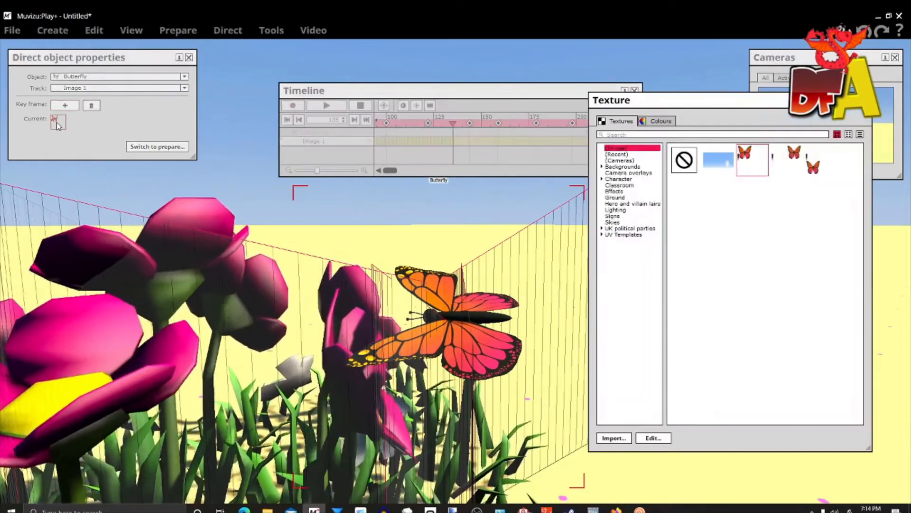
double_click(816, 159)
drag(453, 124, 455, 124)
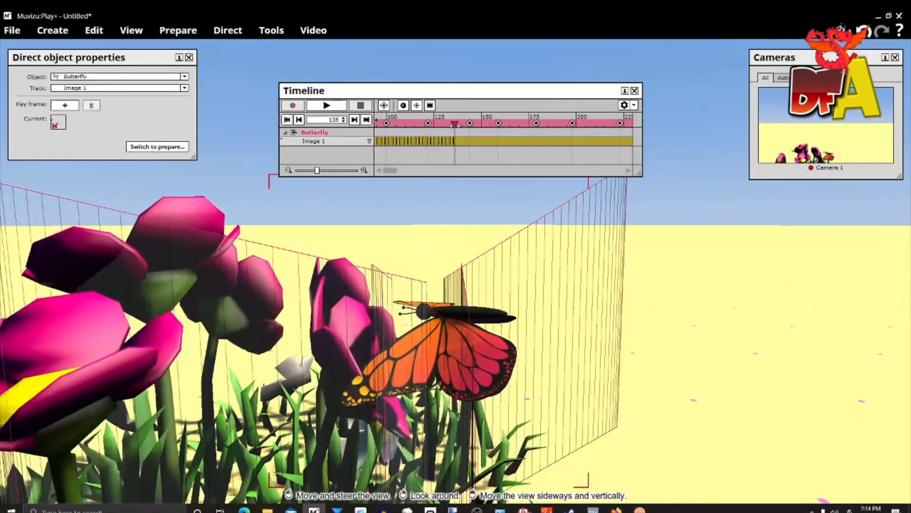
click(58, 122)
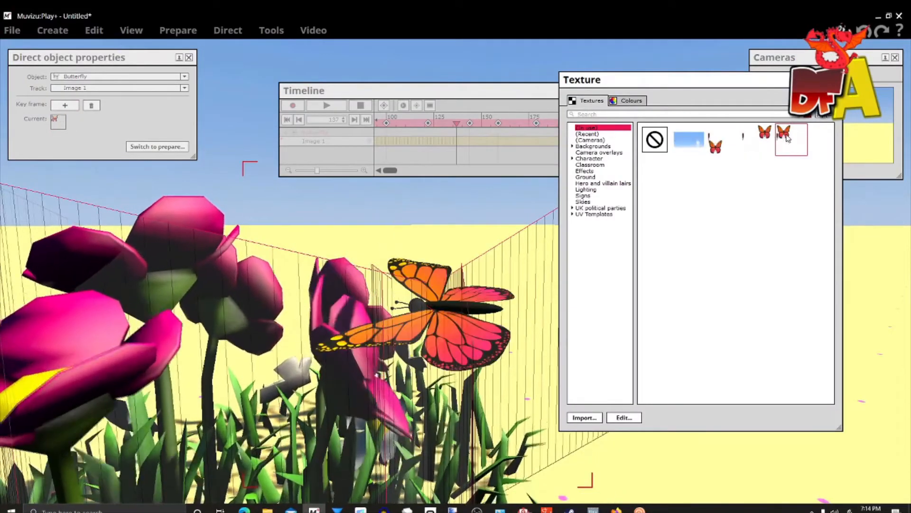
click(789, 141)
Continue the flap past frame 137 with two more wing textures on the butterfly's Image 1 track
drag(458, 123, 461, 123)
click(59, 122)
click(763, 148)
middle_drag(528, 288, 494, 216)
drag(460, 123, 476, 123)
click(65, 105)
click(782, 157)
Key three more wing textures in flap order on the Image 1 track before frame 149
click(64, 105)
click(799, 179)
click(65, 105)
click(806, 148)
click(65, 105)
drag(781, 126, 728, 145)
click(766, 199)
drag(766, 198, 557, 183)
Move the object properties window aside and choose the next wing texture for the key at frame 149
drag(476, 123, 479, 123)
drag(41, 58, 629, 200)
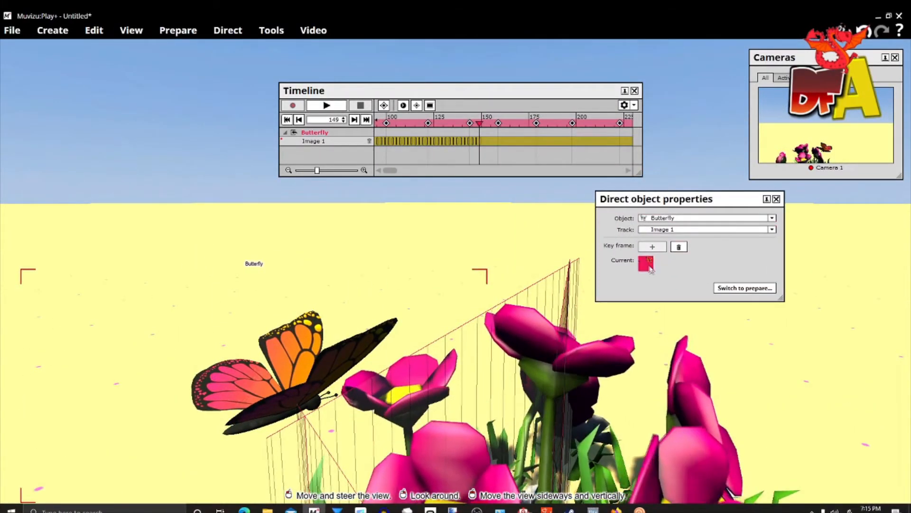
click(650, 268)
click(807, 181)
click(888, 119)
Continue the flap keys from frame 149 to frame 153, assigning the half-lowered wing texture at frame 153
right_drag(560, 209, 480, 238)
drag(479, 123, 487, 122)
click(648, 265)
click(871, 105)
click(646, 264)
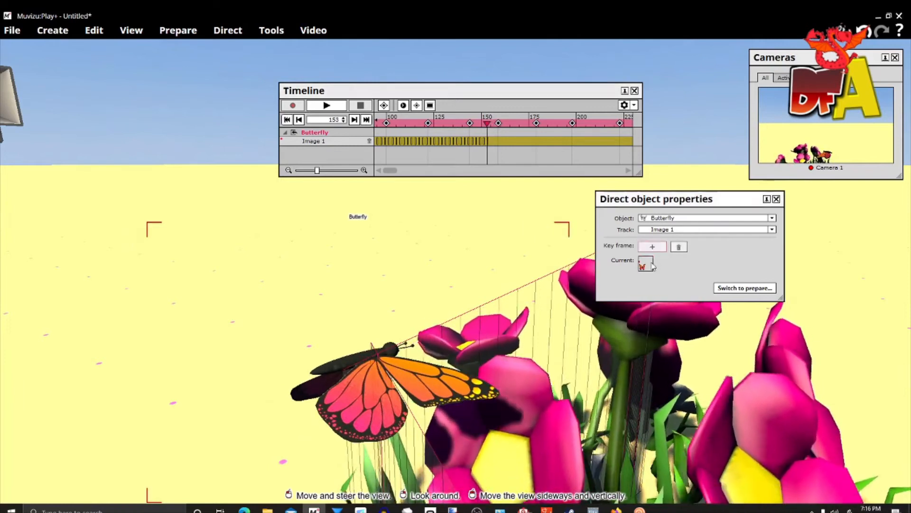
click(830, 168)
Key the raised wing texture at frame 155 and the half-lowered wing texture at frame 157
click(491, 123)
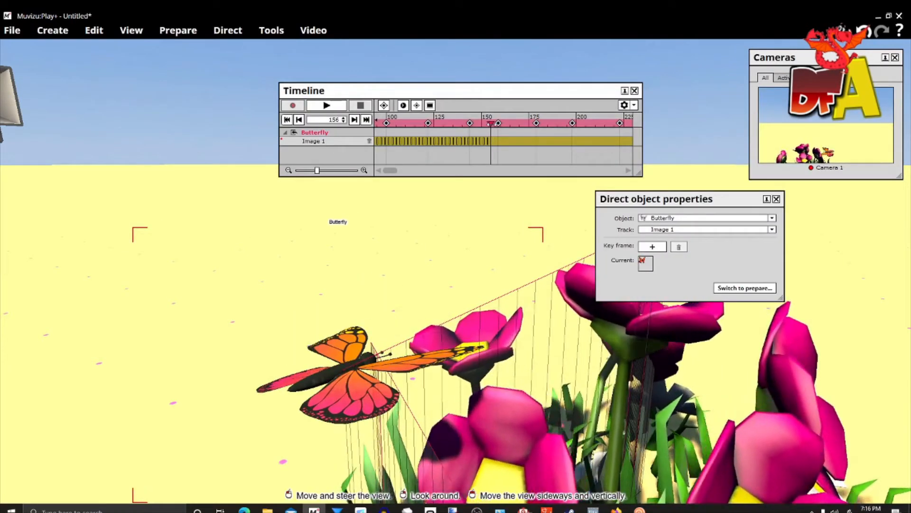
click(646, 264)
click(866, 102)
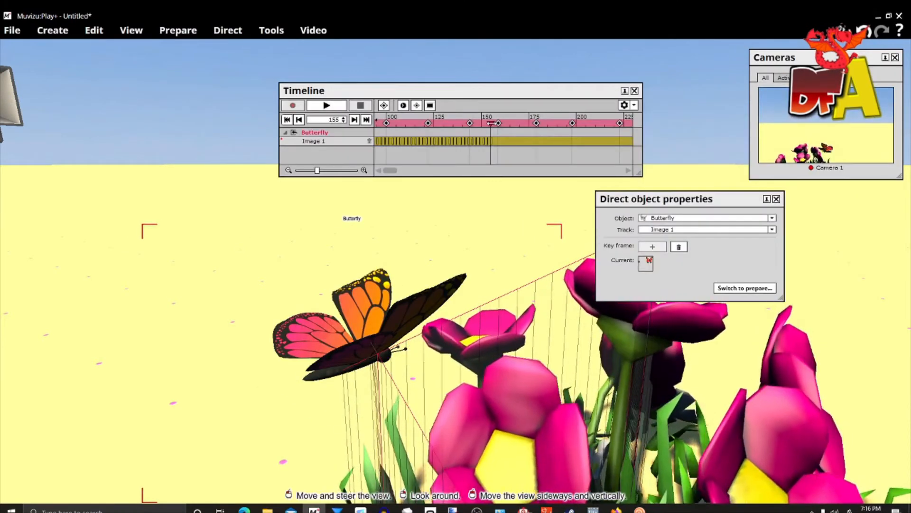
click(495, 123)
click(653, 246)
drag(682, 197, 177, 100)
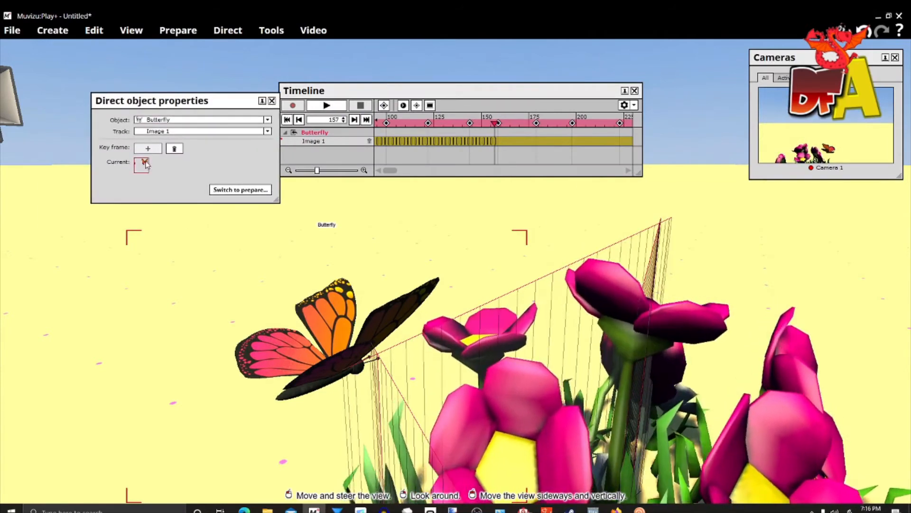
click(145, 164)
click(782, 161)
Key the lowered wing texture at frame 159 and the half-lowered wing texture at frame 161
click(498, 123)
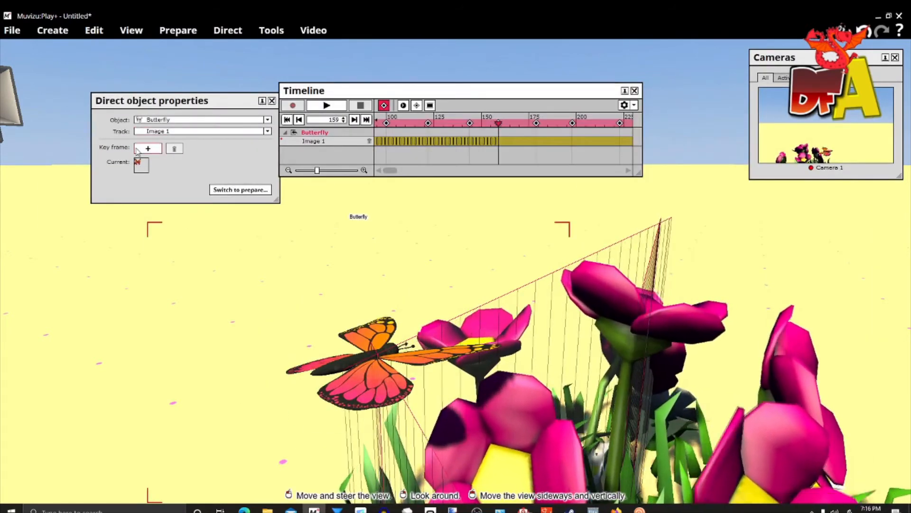
click(142, 164)
click(828, 175)
click(882, 111)
click(502, 123)
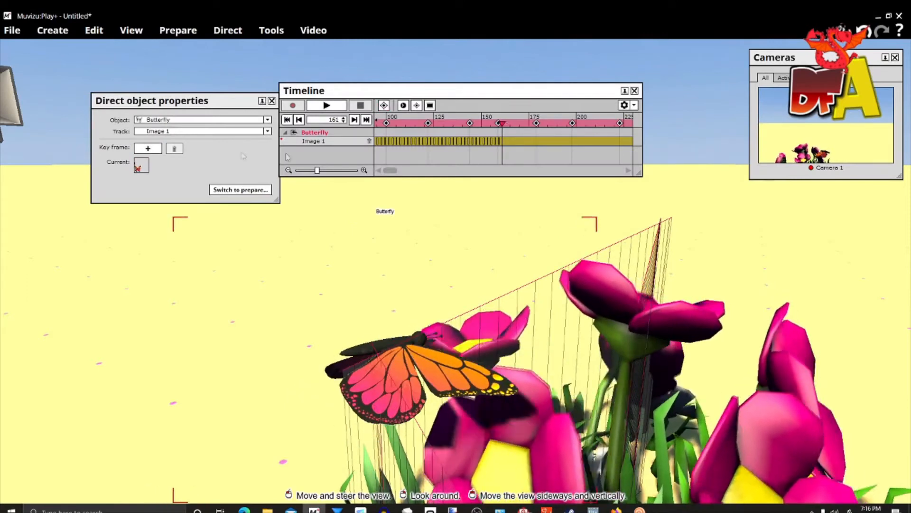
click(145, 167)
click(807, 151)
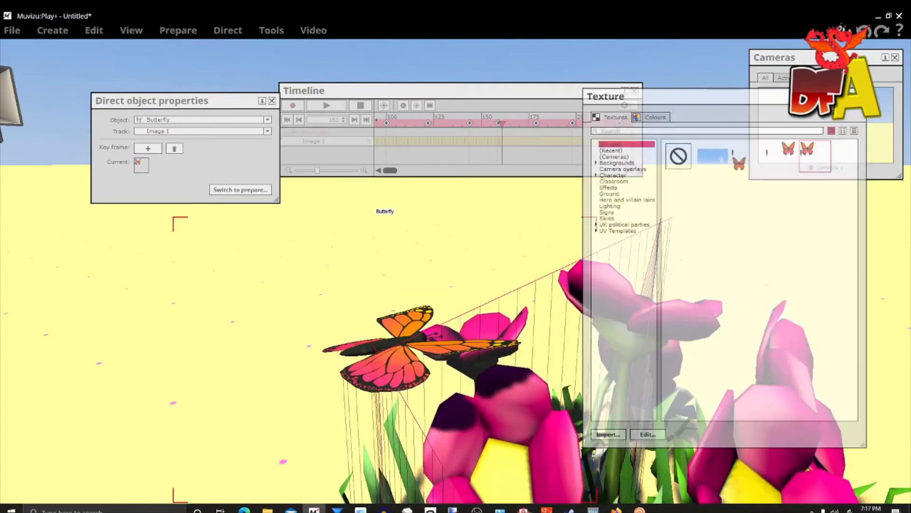
Key the raised wing texture at frame 163 and the half-lowered wing texture at frame 165
click(506, 123)
click(142, 163)
click(794, 165)
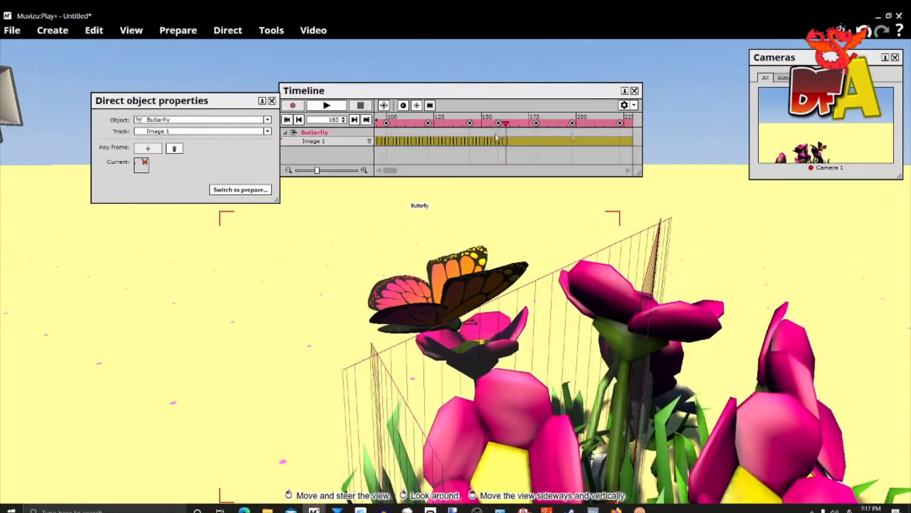
click(510, 123)
click(141, 165)
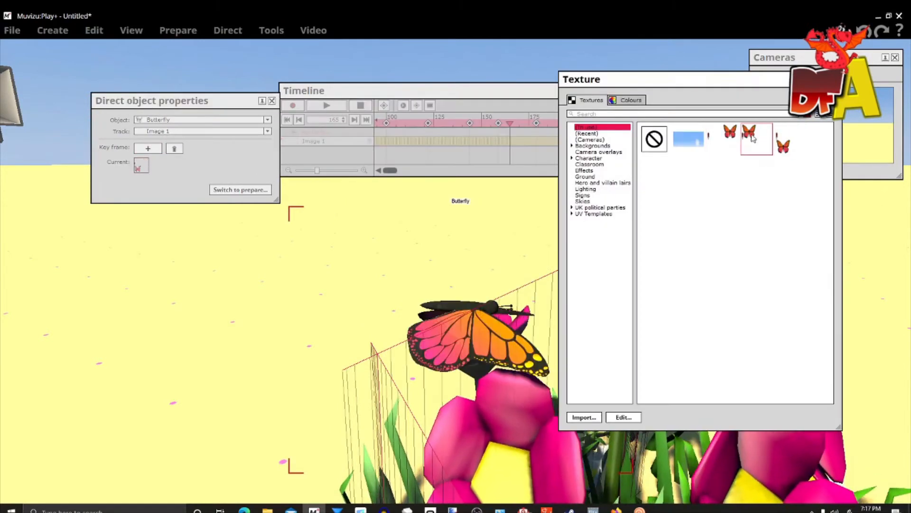
click(736, 135)
Key the lowered wing texture at frame 167 and the half-lowered wing texture at frame 169
click(513, 123)
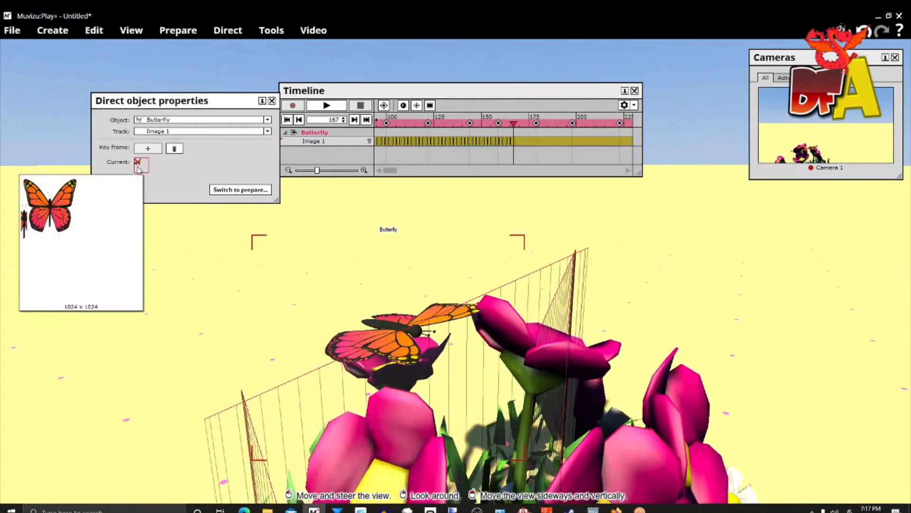
click(141, 164)
click(886, 116)
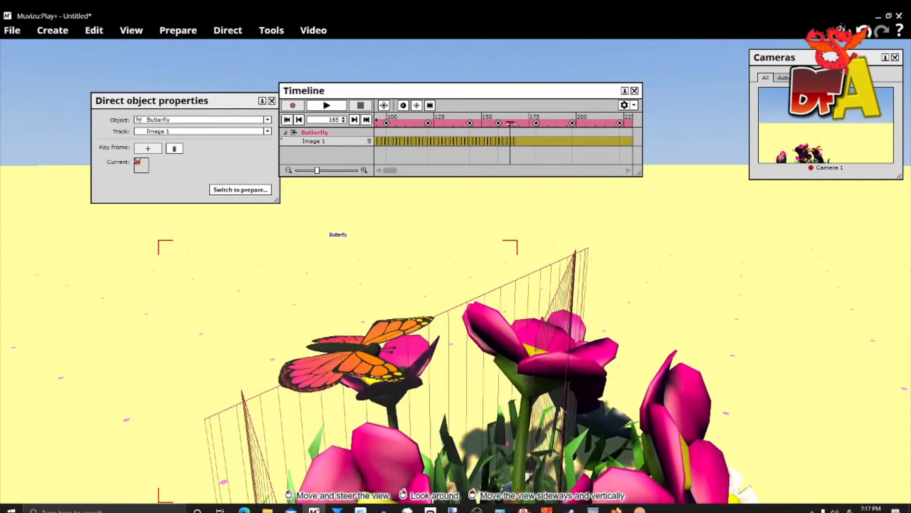
drag(514, 124, 518, 124)
click(142, 165)
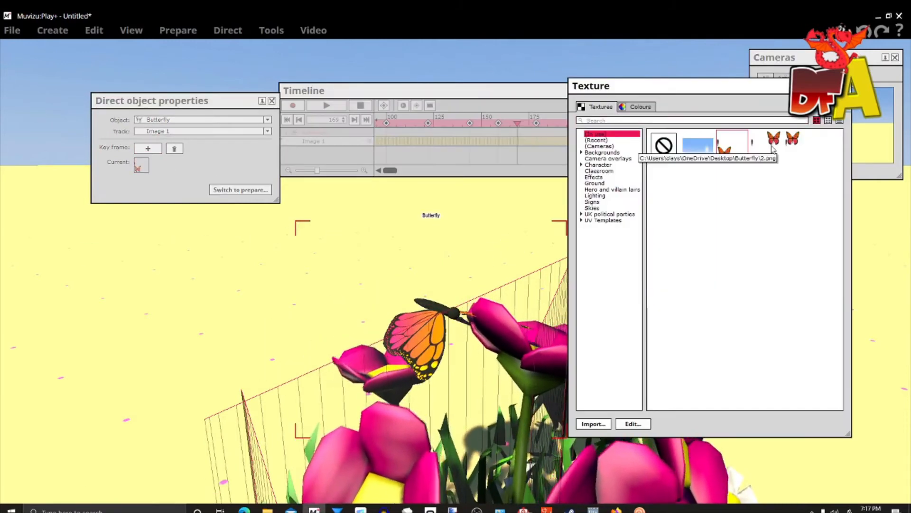
click(843, 86)
Key the raised wing texture at frame 171 and the next texture of the flap cycle at frame 173
click(521, 123)
click(141, 165)
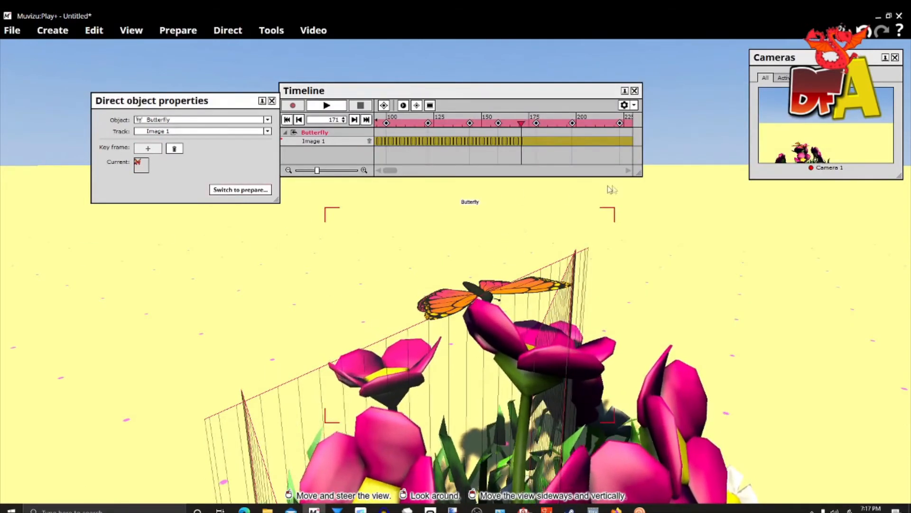
click(812, 171)
click(525, 123)
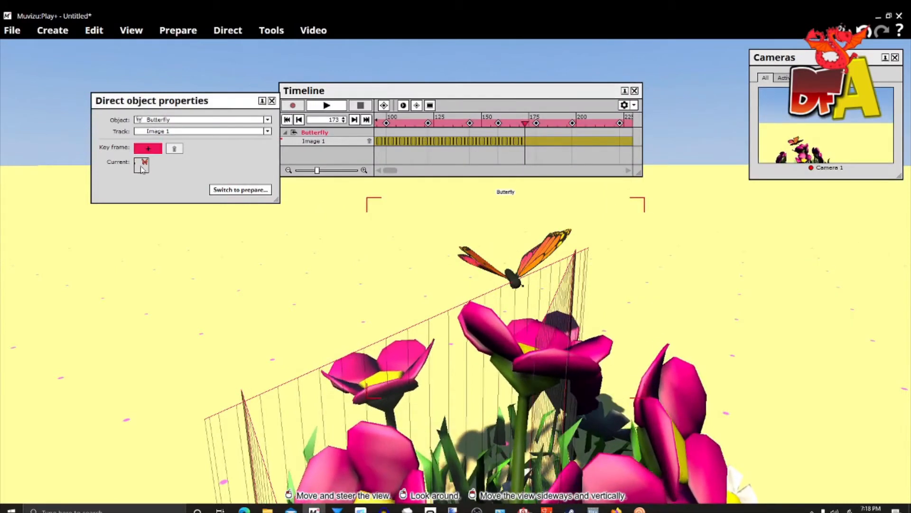
click(142, 165)
click(845, 188)
Add two wing texture key frames between frames 173 and 179, ending with the half-lowered wings
click(528, 123)
click(141, 165)
click(799, 162)
mouse_move(529, 124)
mouse_down()
mouse_move(522, 125)
mouse_move(529, 127)
mouse_up()
click(532, 124)
click(141, 167)
click(752, 163)
Key the next wing texture of the flap cycle at frame 179 on the Image 1 track
drag(532, 125, 536, 124)
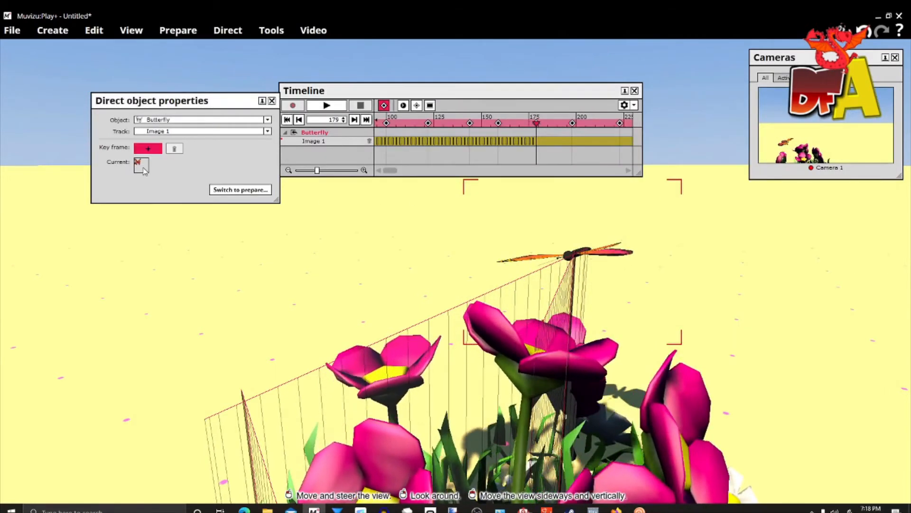
click(143, 169)
click(772, 157)
drag(698, 92, 187, 205)
click(343, 205)
Continue the Image 1 flap keys to frame 182, assigning the lowered wing texture there
drag(536, 123, 542, 124)
click(142, 165)
click(766, 145)
click(141, 165)
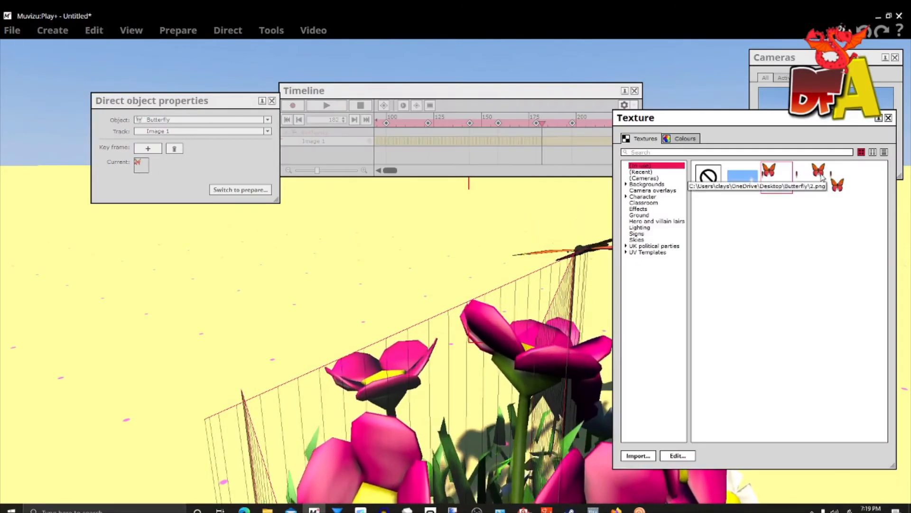
click(888, 118)
Key the half-lowered wing texture at frame 185 and the next texture of the flap cycle just past it
click(549, 124)
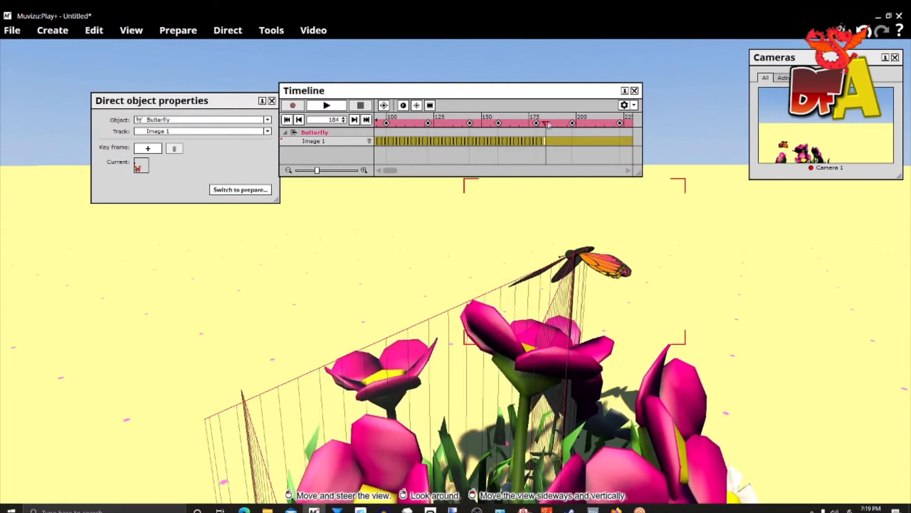
click(141, 165)
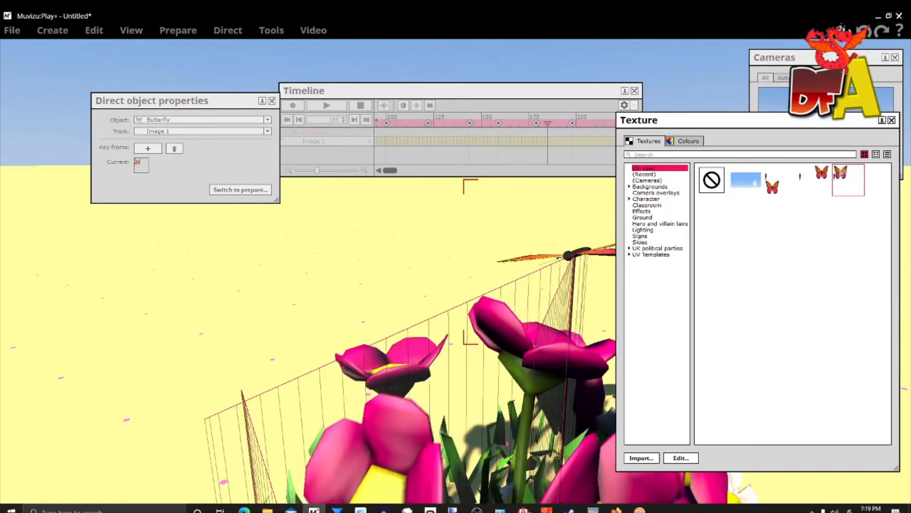
click(841, 173)
click(552, 123)
click(142, 165)
click(773, 143)
Add two more wing texture key frames before frame 194, ending with the lowered wings
click(555, 123)
click(142, 165)
click(749, 137)
click(559, 123)
click(141, 165)
click(825, 164)
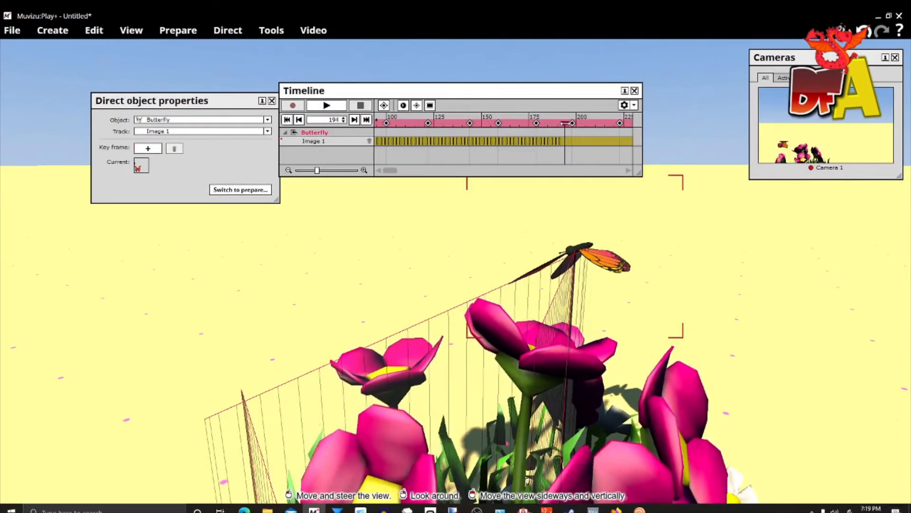
Key the raised wing texture just before frame 195 and the half-lowered wing texture at frame 195
click(563, 123)
click(142, 165)
click(729, 155)
click(567, 124)
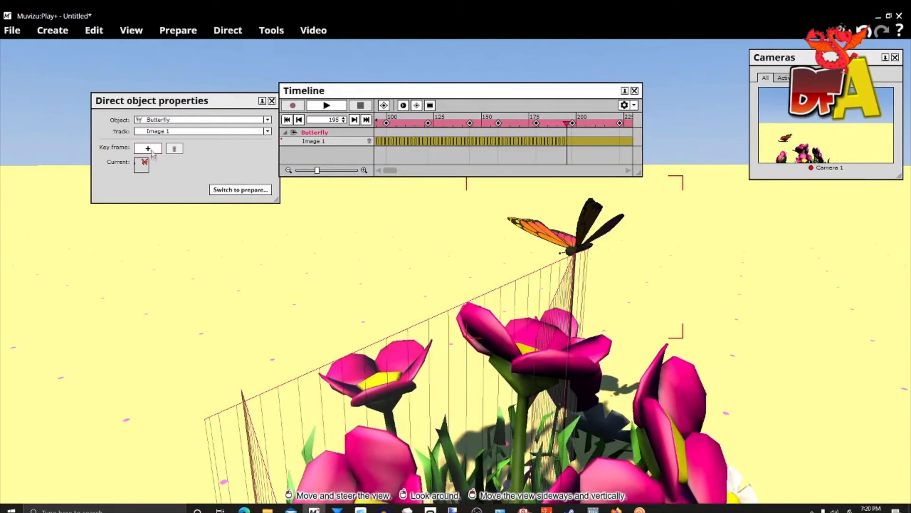
click(141, 165)
click(798, 164)
Key the lowered wing texture at frame 197 and the half-lowered wing texture at frame 199
click(570, 124)
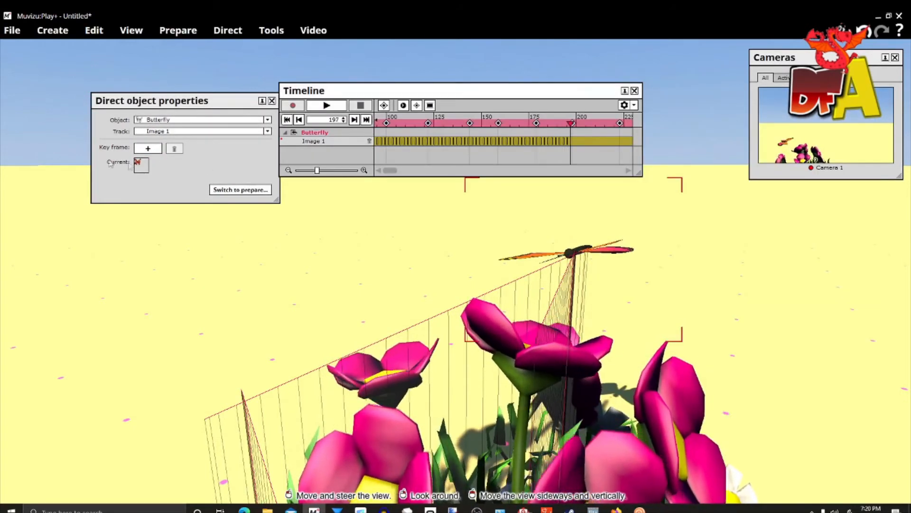
click(141, 165)
click(832, 167)
click(575, 123)
click(142, 165)
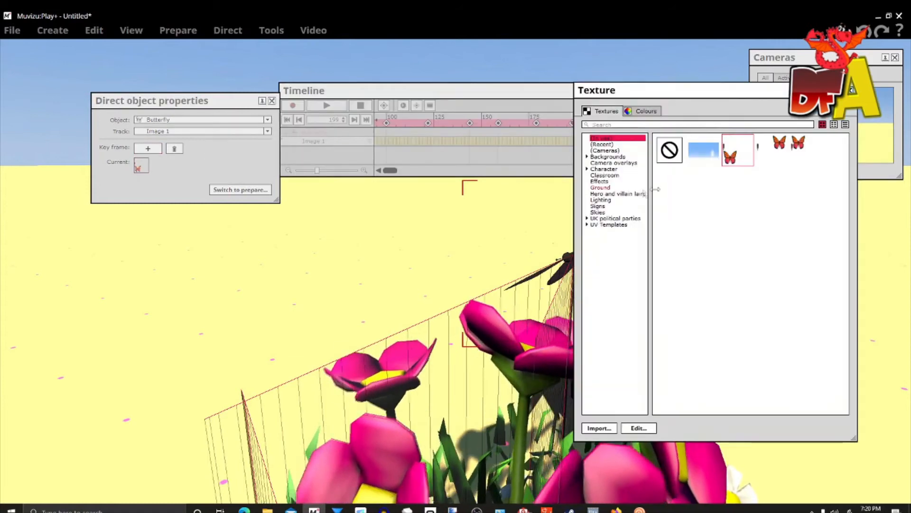
click(772, 148)
Key the raised wing texture at frame 201 and the half-lowered wing texture just before frame 205
click(578, 123)
click(142, 165)
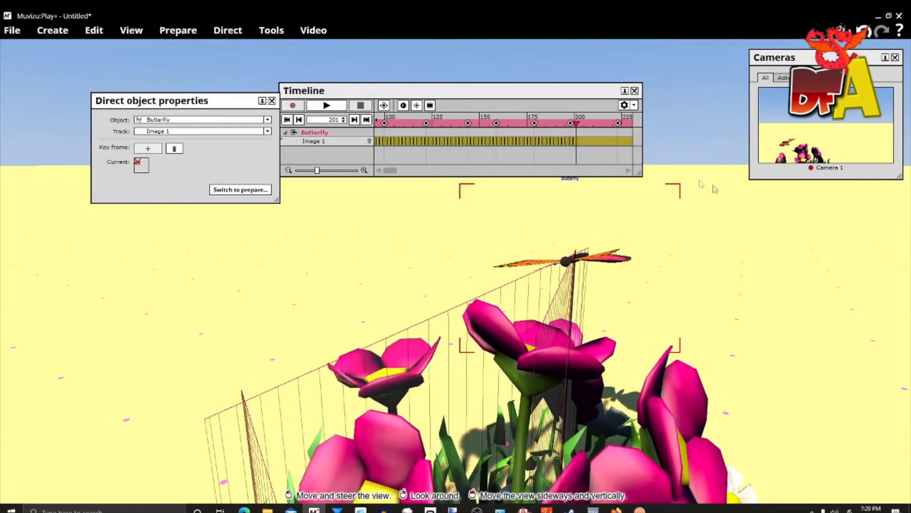
click(762, 138)
click(579, 123)
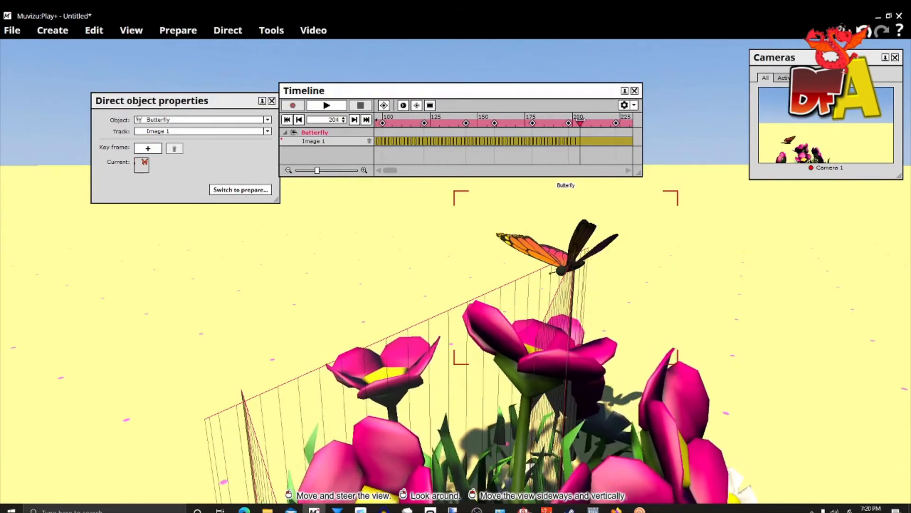
click(141, 165)
click(750, 143)
click(582, 123)
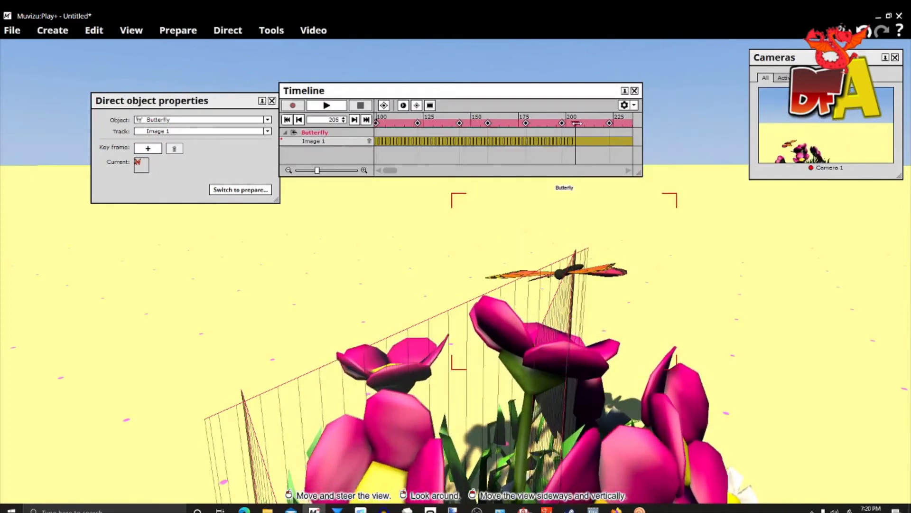
Key the lowered wing texture at frame 205 and the half-lowered wing texture at frame 207
click(142, 165)
click(826, 172)
click(582, 124)
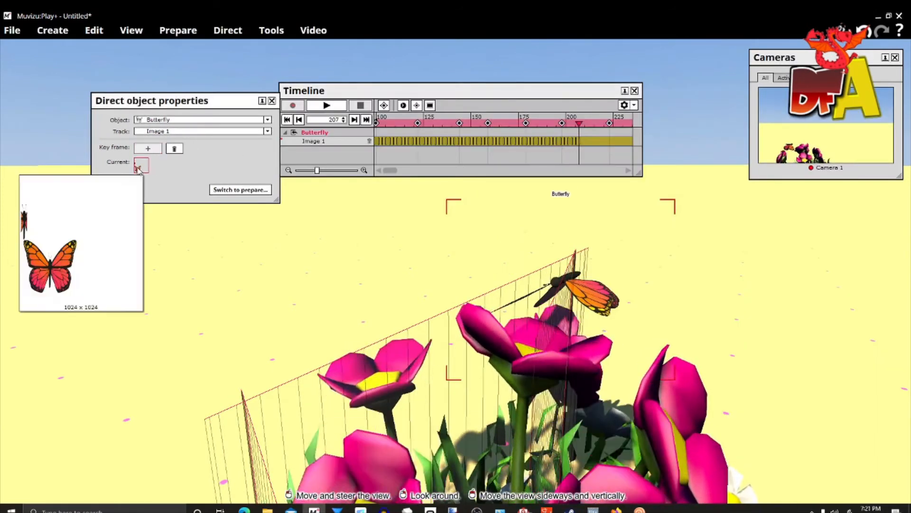
click(142, 165)
click(788, 151)
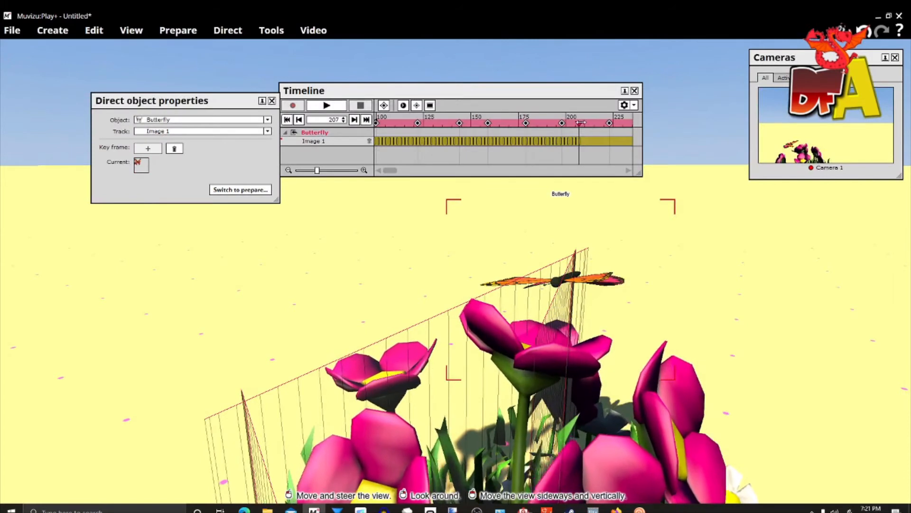
Key the raised wing texture at frame 209 and the half-lowered wing texture at frame 211
click(580, 123)
click(142, 165)
click(795, 165)
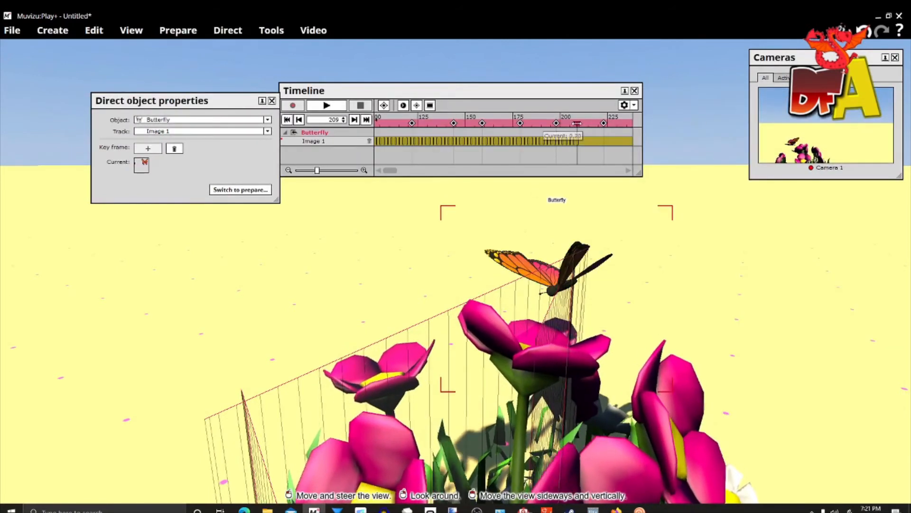
click(581, 124)
click(142, 165)
click(765, 150)
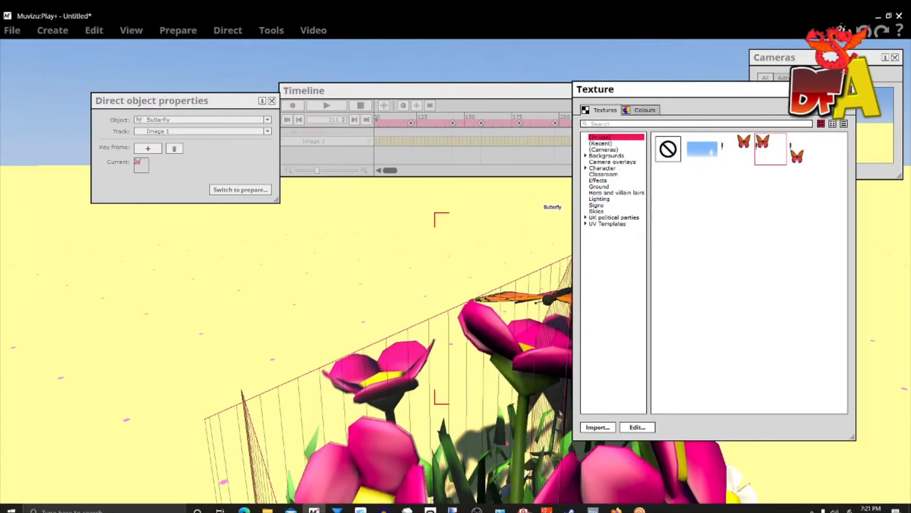
Key the lowered wing texture at frame 213 and the half-lowered wing texture just after it
click(584, 123)
click(142, 165)
click(759, 163)
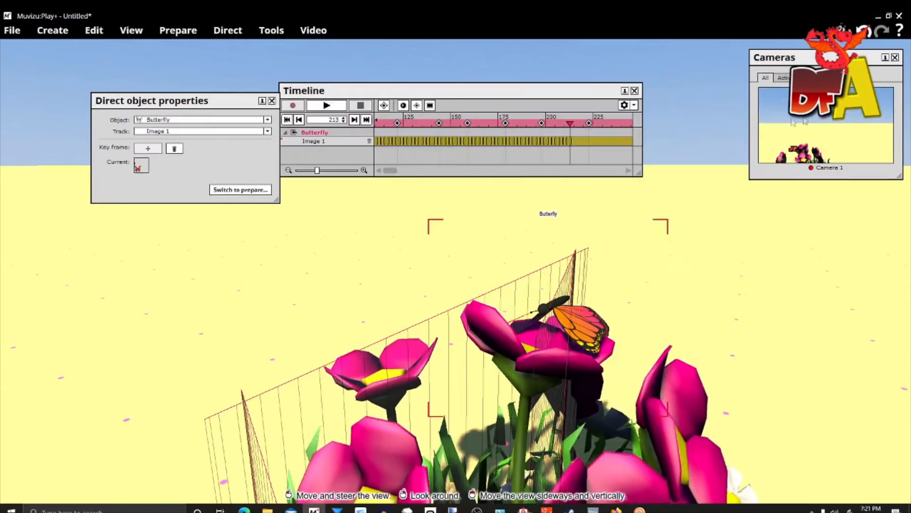
click(575, 123)
click(141, 165)
click(807, 161)
Key the raised wing texture just before frame 219 and the half-lowered wing texture at frame 219
click(578, 122)
click(141, 165)
drag(768, 96, 338, 144)
click(351, 204)
click(427, 144)
click(578, 124)
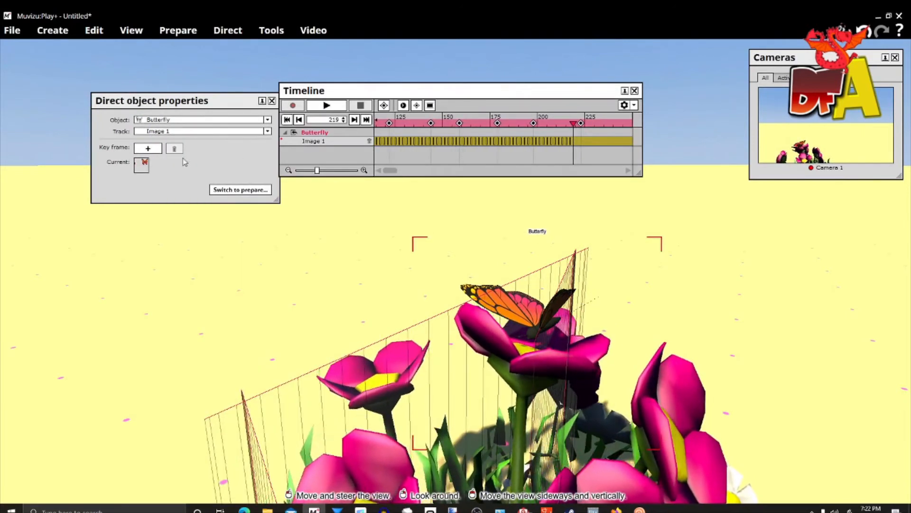
click(145, 150)
click(809, 176)
Key the lowered wing texture at frame 221 and the half-lowered wing texture at frame 223
click(577, 123)
click(142, 151)
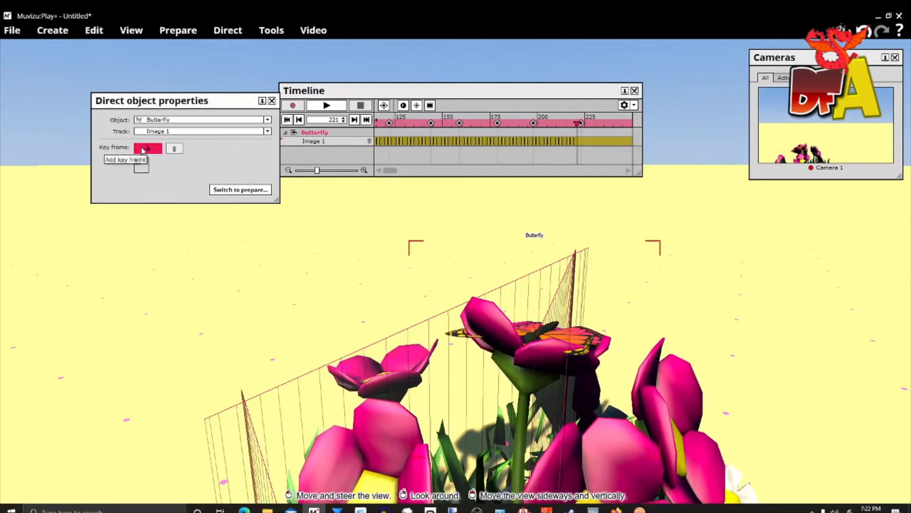
click(880, 110)
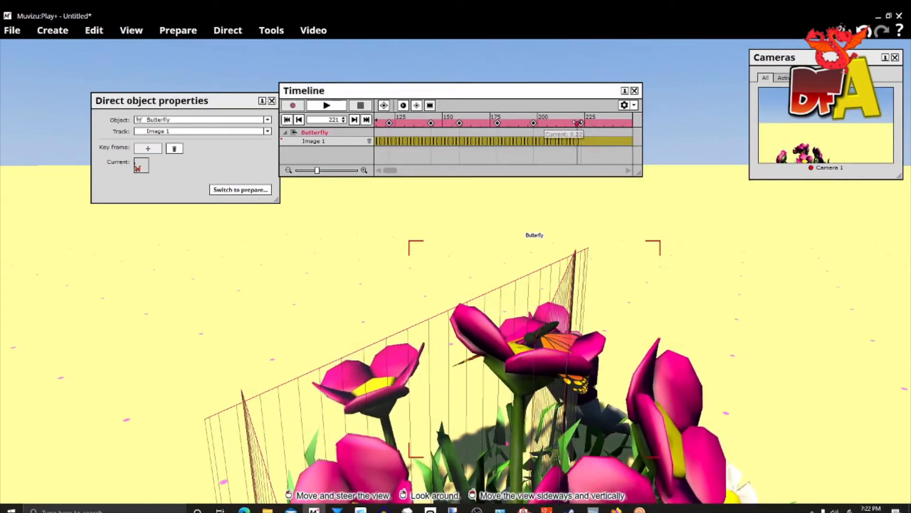
click(148, 149)
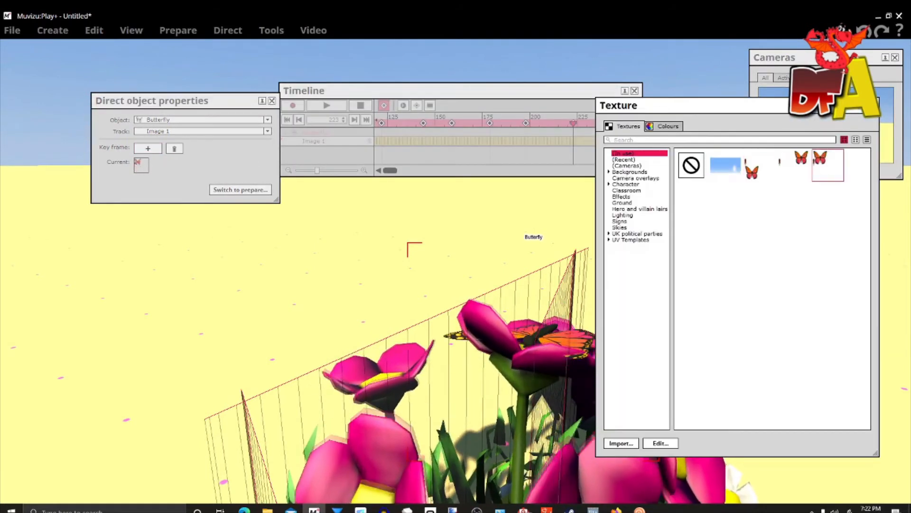
click(872, 106)
Key the raised wing texture at frame 225 for the butterfly resting on the flower
drag(573, 123, 577, 123)
click(147, 148)
click(796, 162)
click(872, 106)
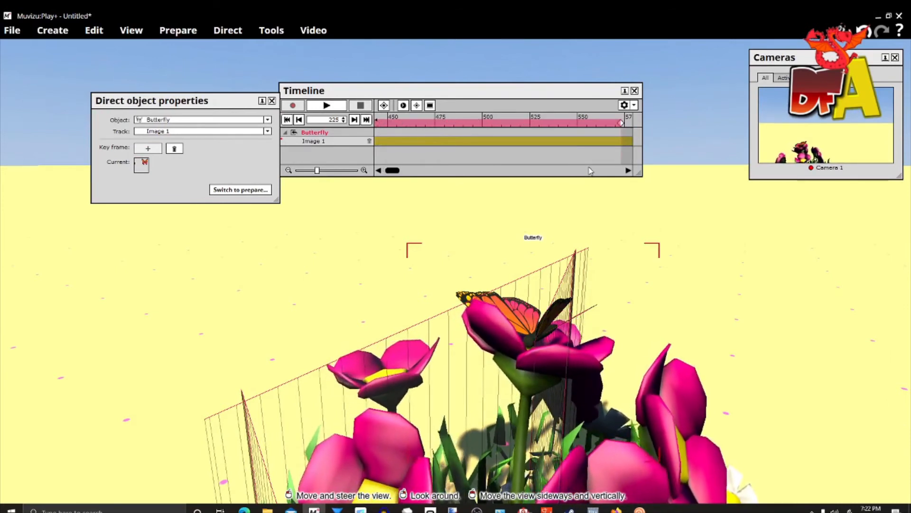
Shorten the scene's timeline to end at about frame 241 and play the butterfly animation back
drag(620, 122, 393, 123)
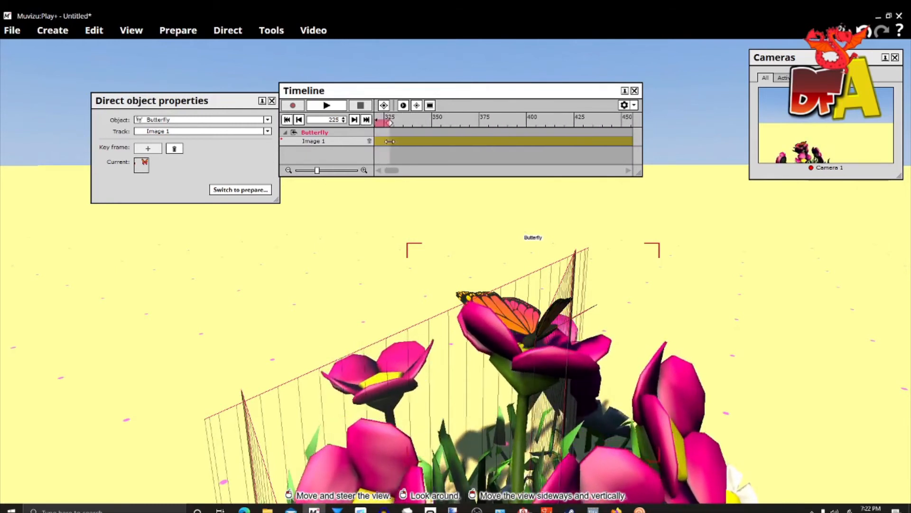
drag(364, 144, 558, 157)
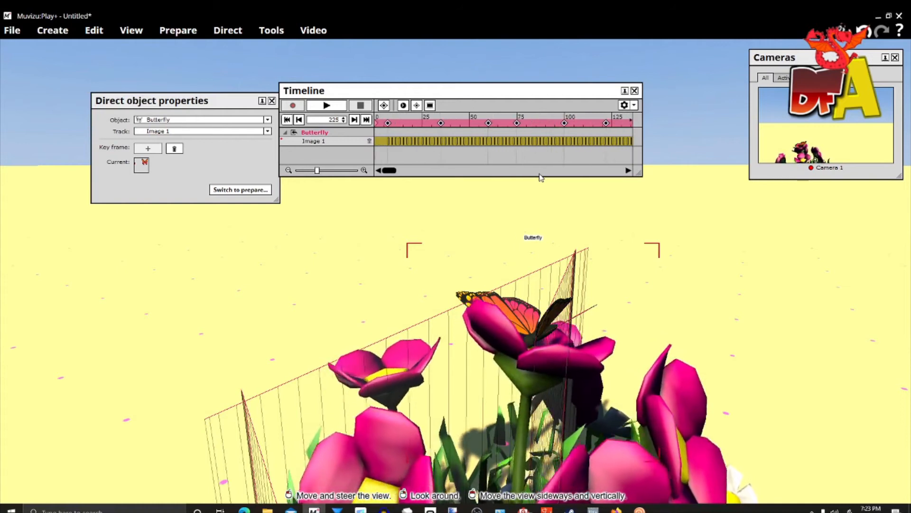
mouse_move(373, 220)
mouse_down()
mouse_move(304, 228)
mouse_move(390, 295)
mouse_move(333, 309)
mouse_move(367, 229)
mouse_up()
click(331, 105)
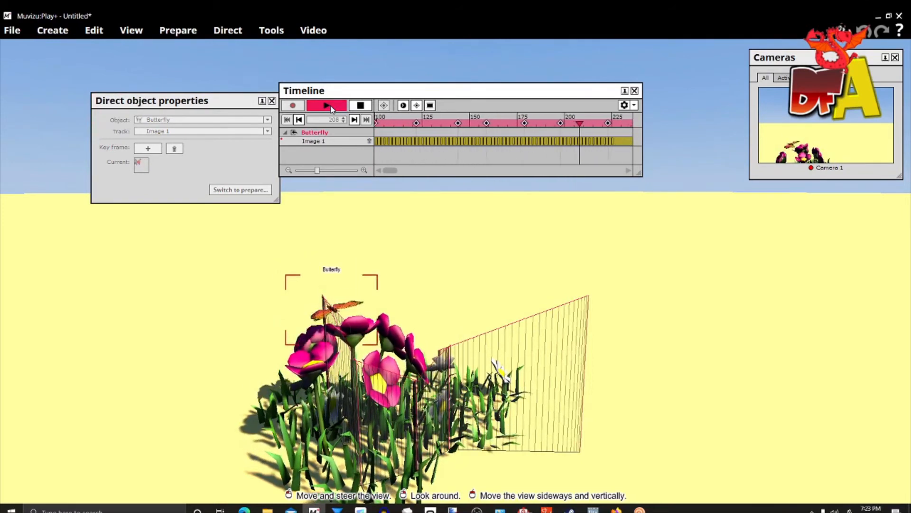
click(362, 107)
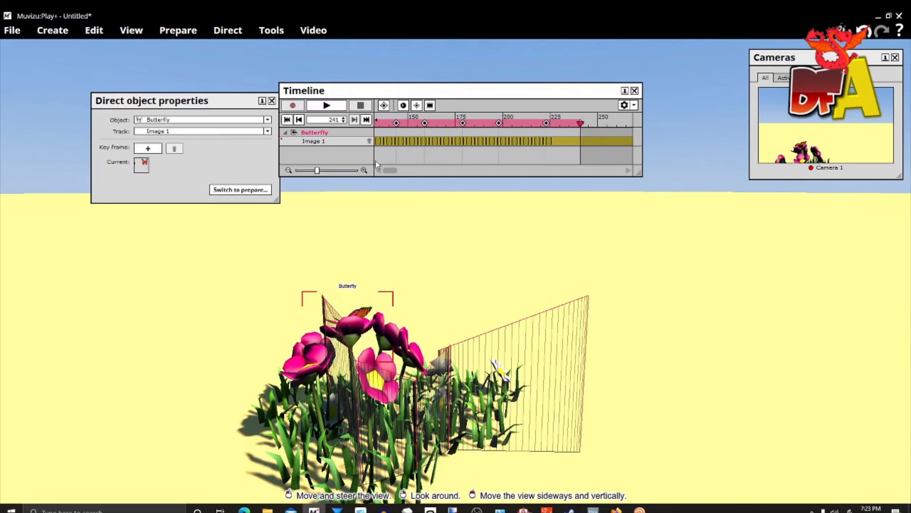
Return to frame 4, select Camera 1 and aim it at the butterfly at the start of its flight
drag(391, 169, 378, 170)
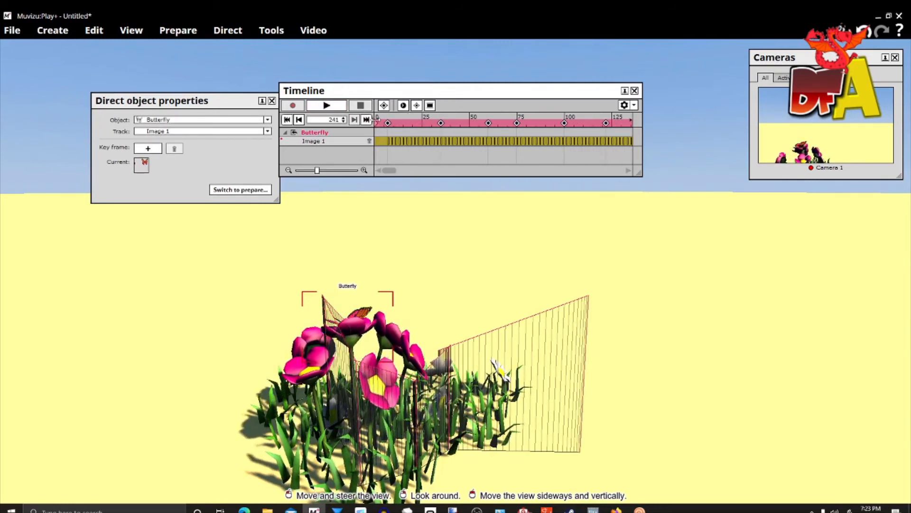
click(382, 123)
right_drag(431, 225, 304, 228)
drag(304, 228, 626, 243)
click(685, 333)
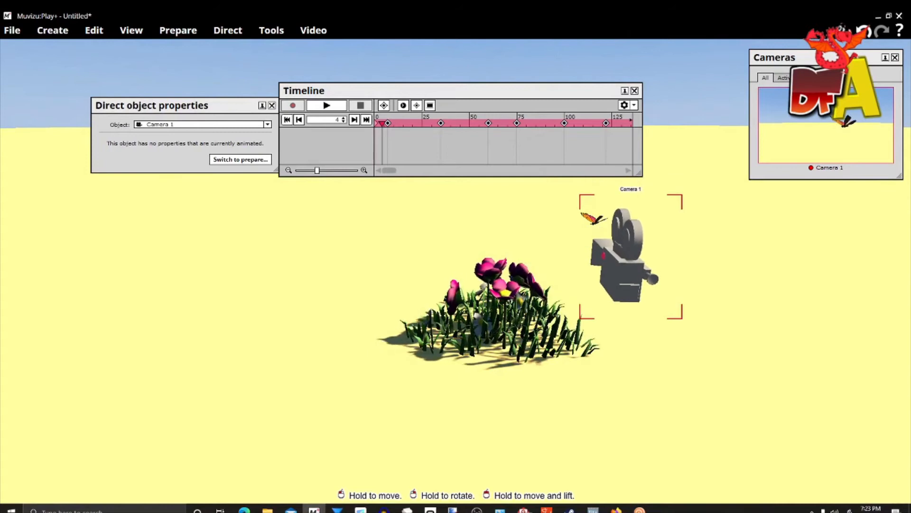
right_drag(560, 291, 594, 269)
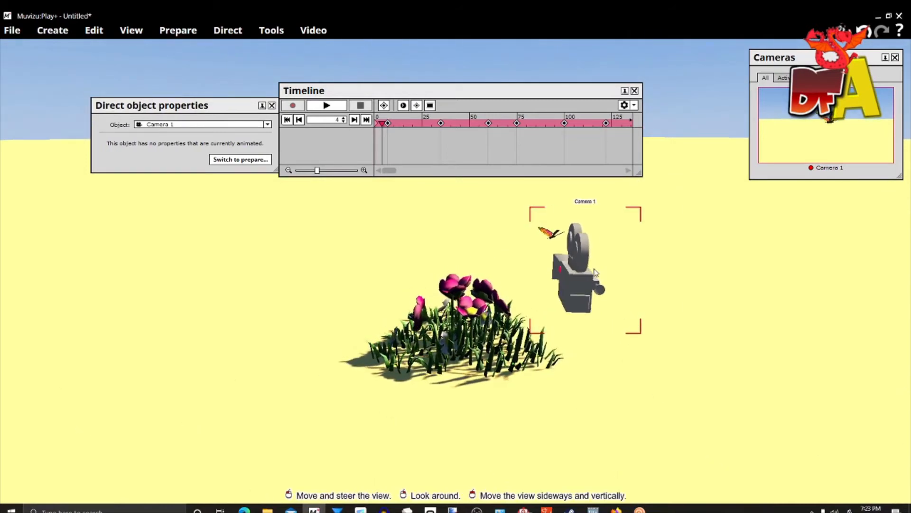
Set Camera 1's movement animation to Key framed and add a movement key frame at frame 4
right_click(577, 282)
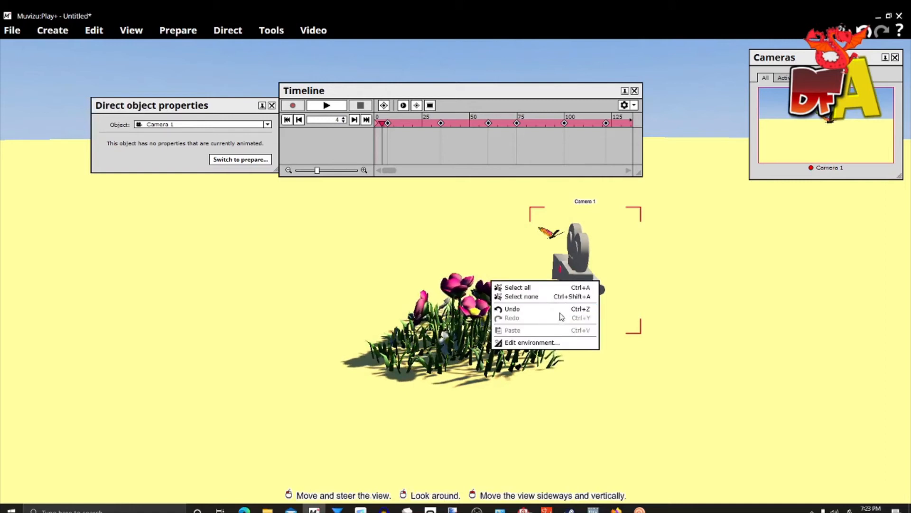
click(565, 263)
right_click(571, 271)
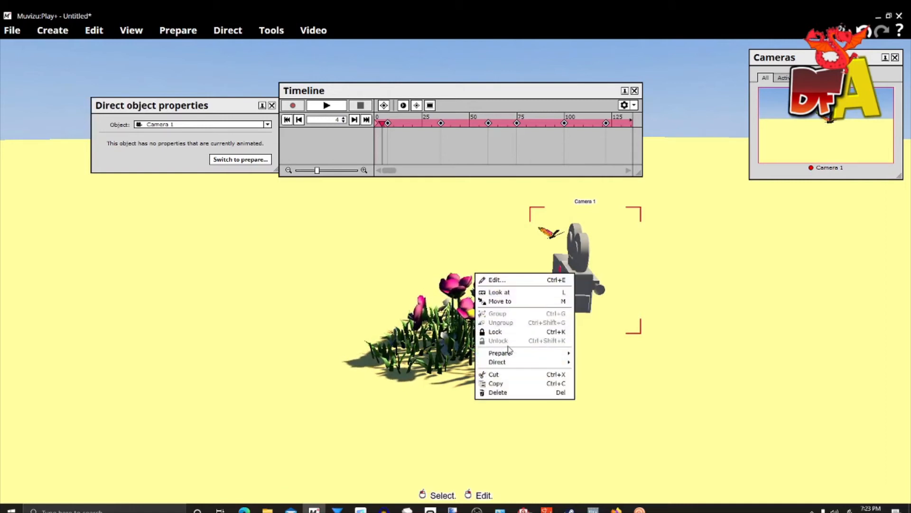
click(432, 374)
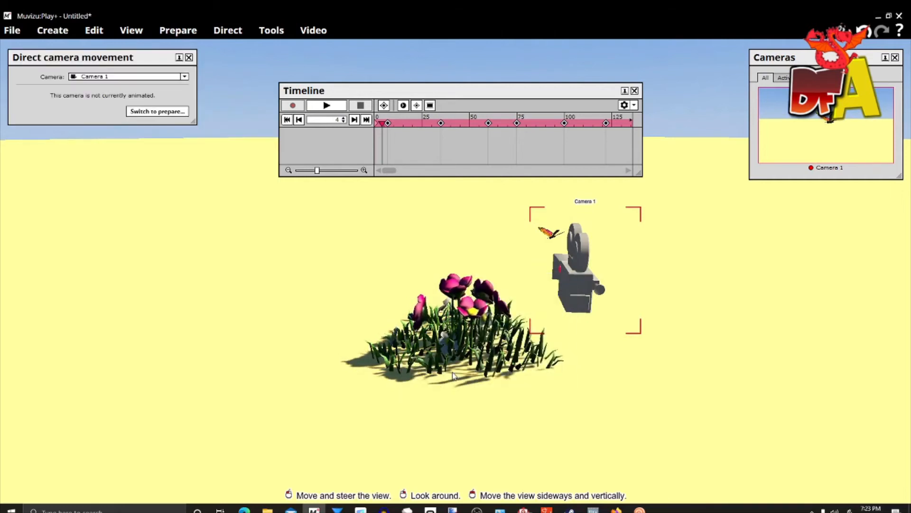
click(136, 114)
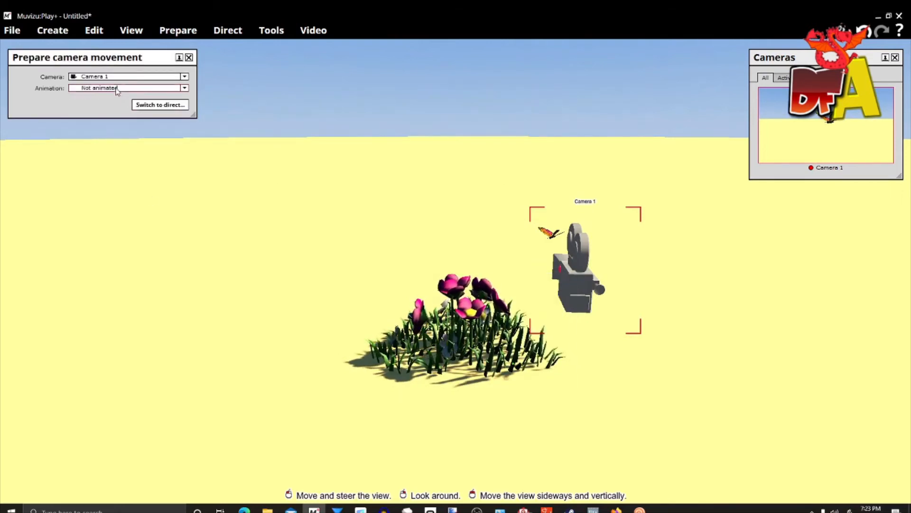
click(111, 88)
click(107, 113)
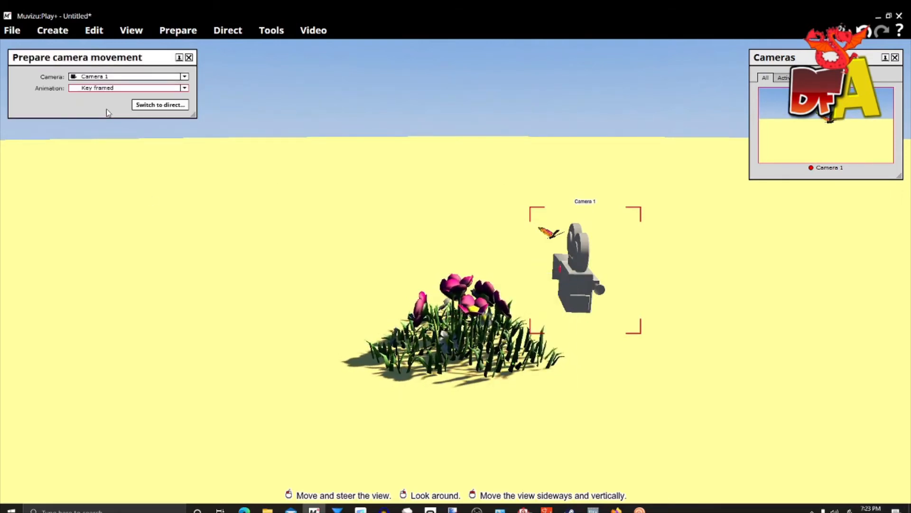
click(155, 111)
click(82, 94)
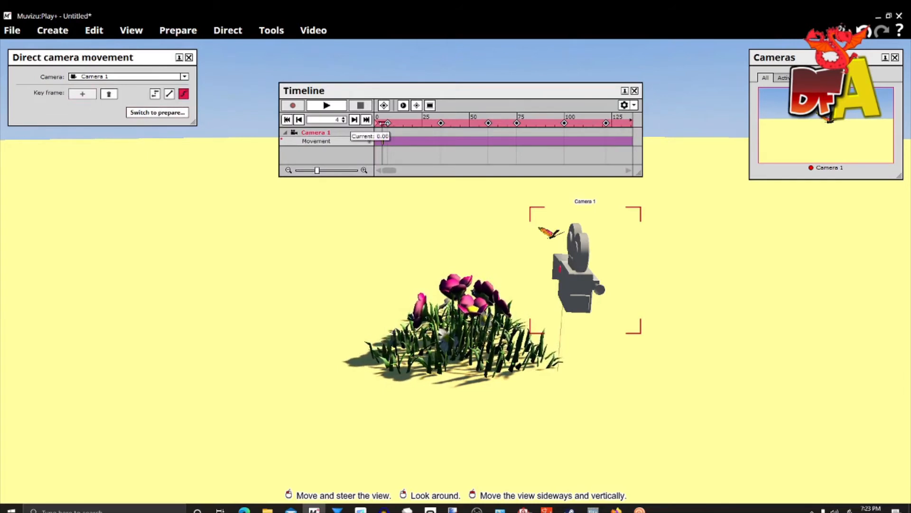
Add a camera movement key frame at frame 35 and turn Camera 1 towards the butterfly and flowers
click(387, 123)
drag(387, 123, 445, 125)
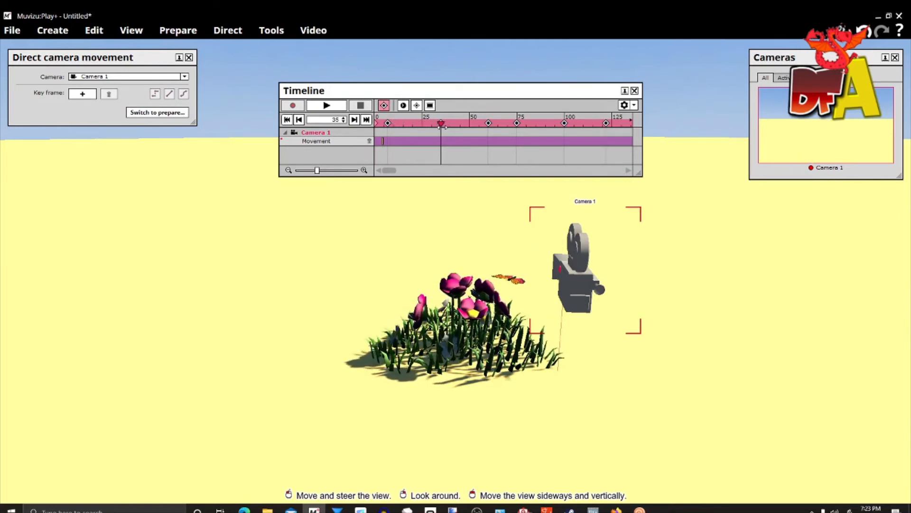
click(82, 94)
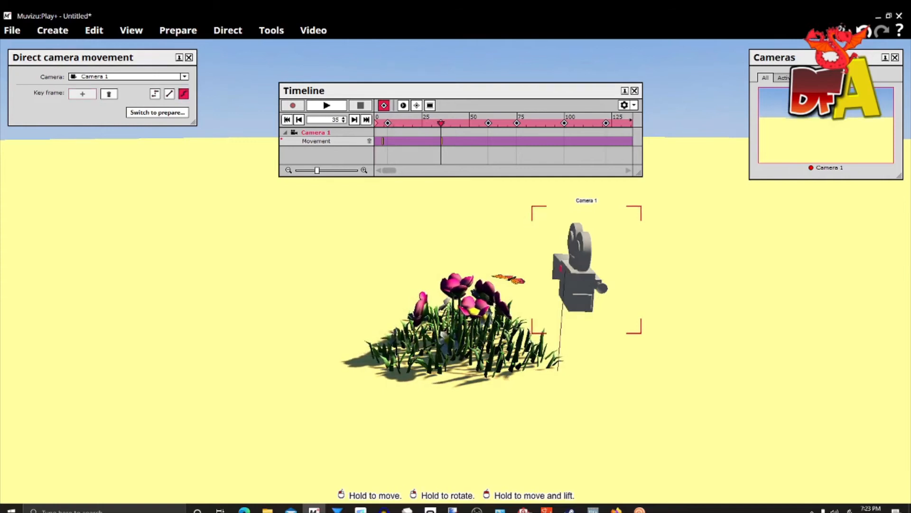
mouse_move(586, 277)
right_down()
mouse_move(606, 263)
mouse_move(584, 264)
right_up()
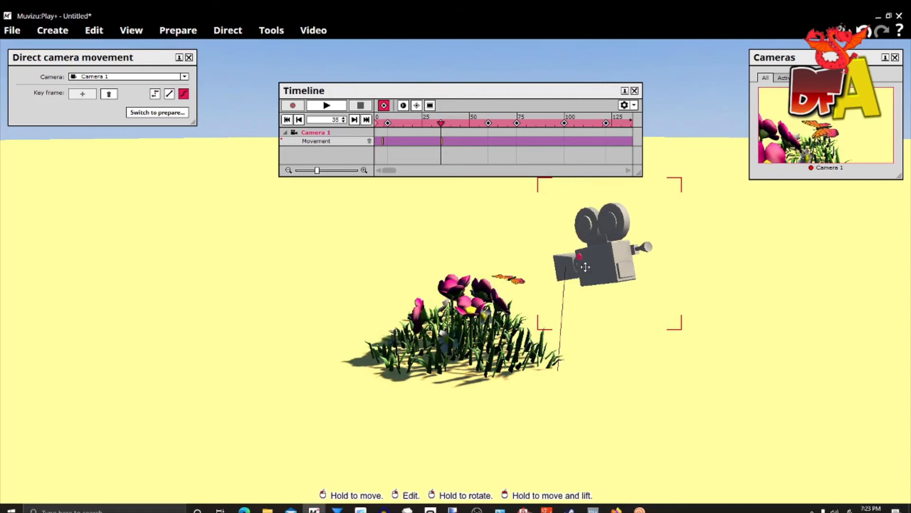
Add a camera movement key frame at frame 60 and move Camera 1 back, farther from the flowers
drag(447, 126, 484, 132)
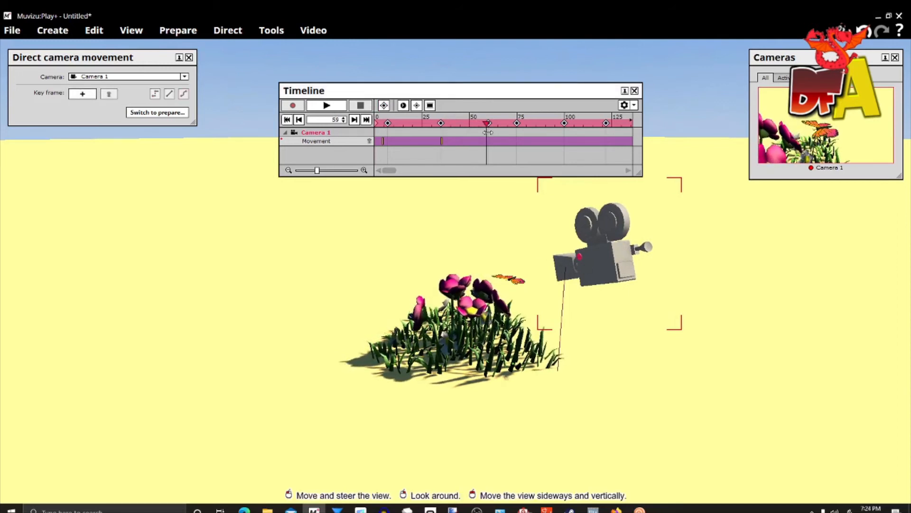
click(79, 94)
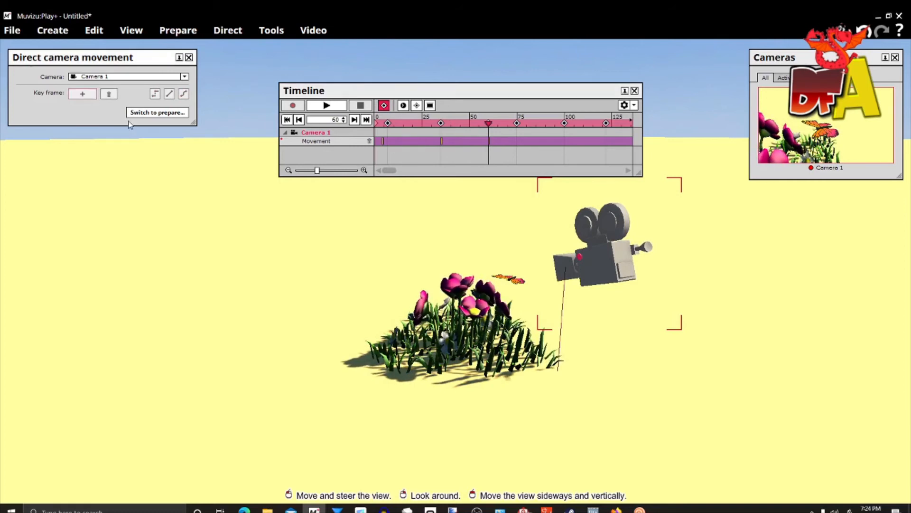
drag(604, 258, 660, 247)
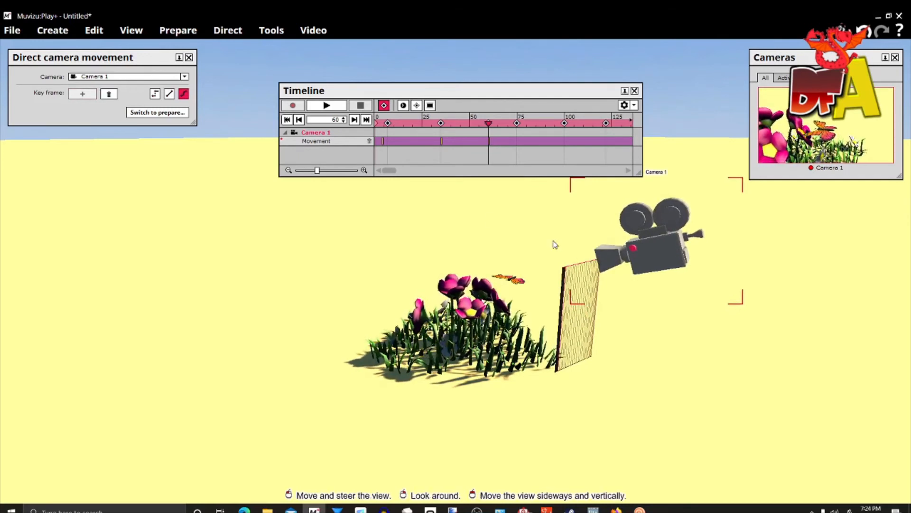
Add a movement key frame for Camera 1 at frame 75, keeping its current position
click(464, 172)
drag(441, 123, 460, 124)
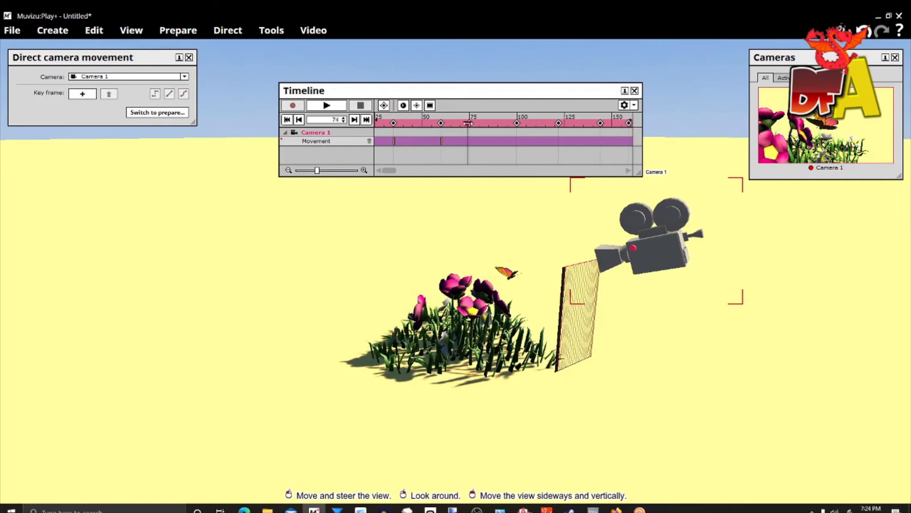
drag(485, 125, 471, 126)
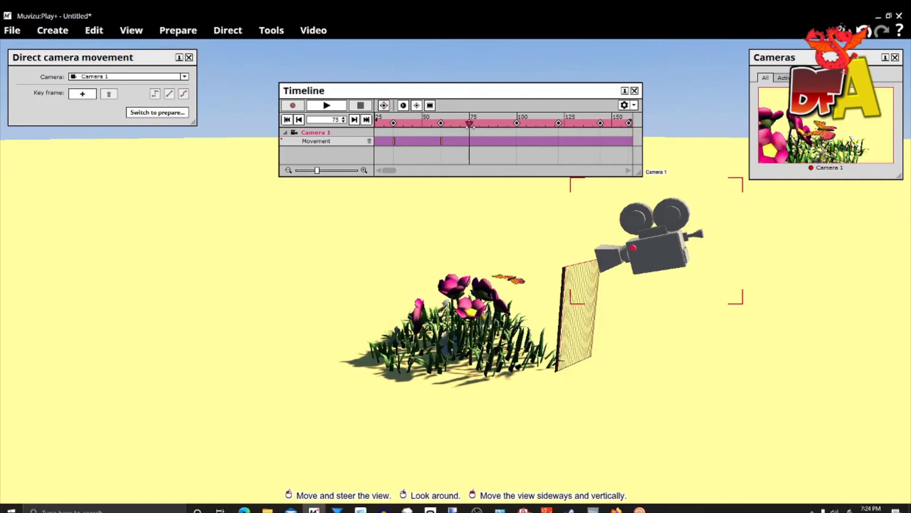
click(93, 94)
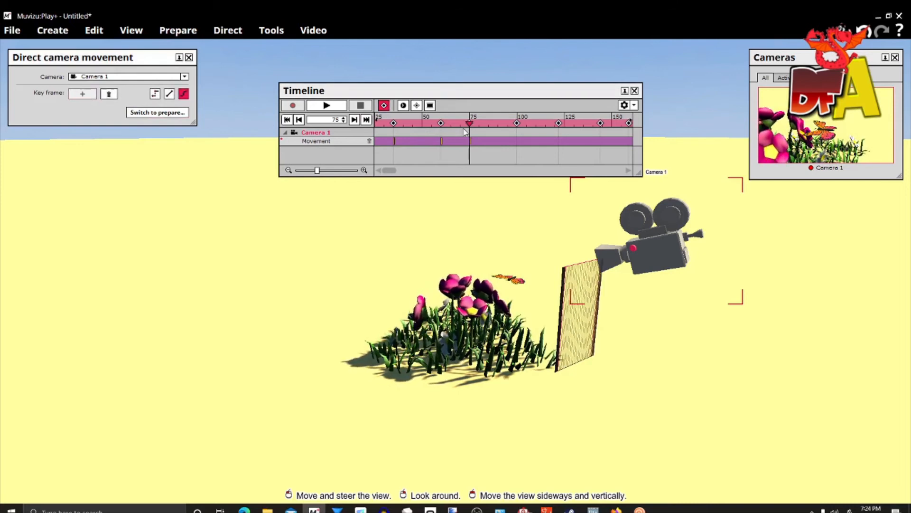
Add a camera movement key frame at frame 100, moving Camera 1 farther back and rotating it to frame the butterfly
drag(470, 125, 508, 126)
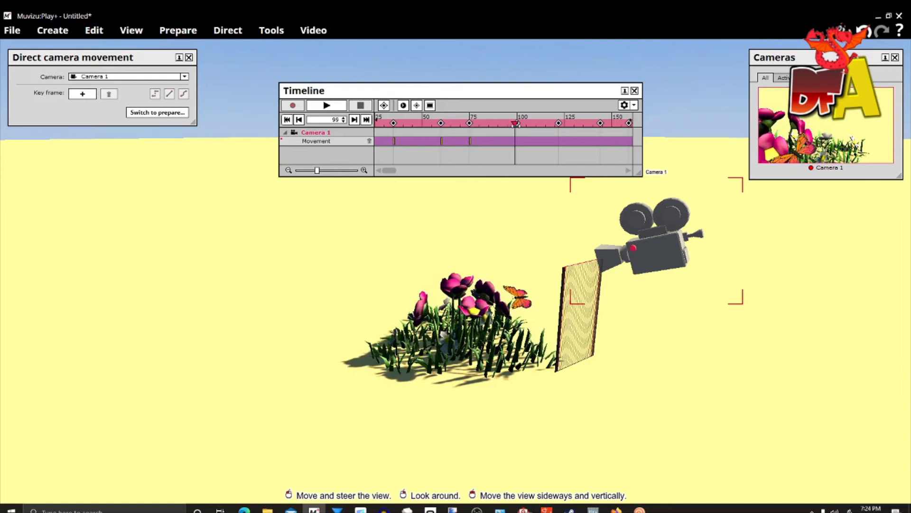
click(93, 94)
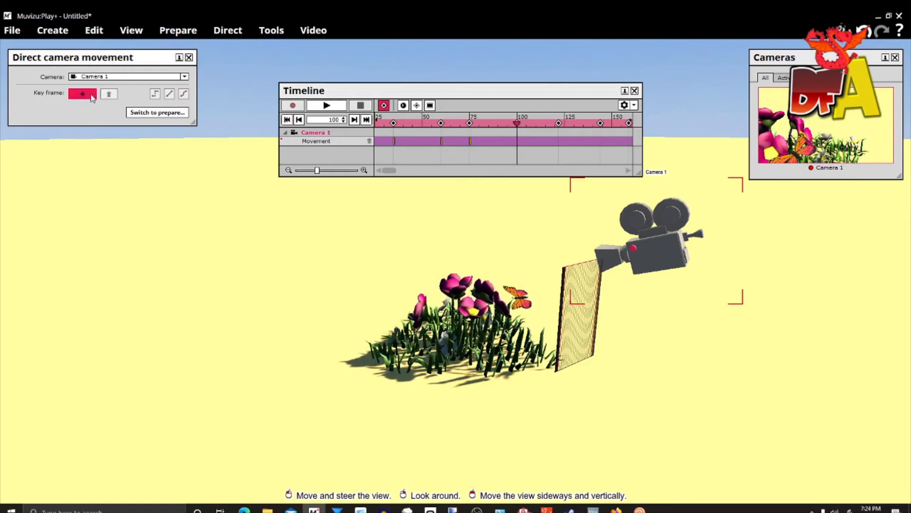
drag(671, 251, 688, 235)
right_drag(689, 236, 684, 227)
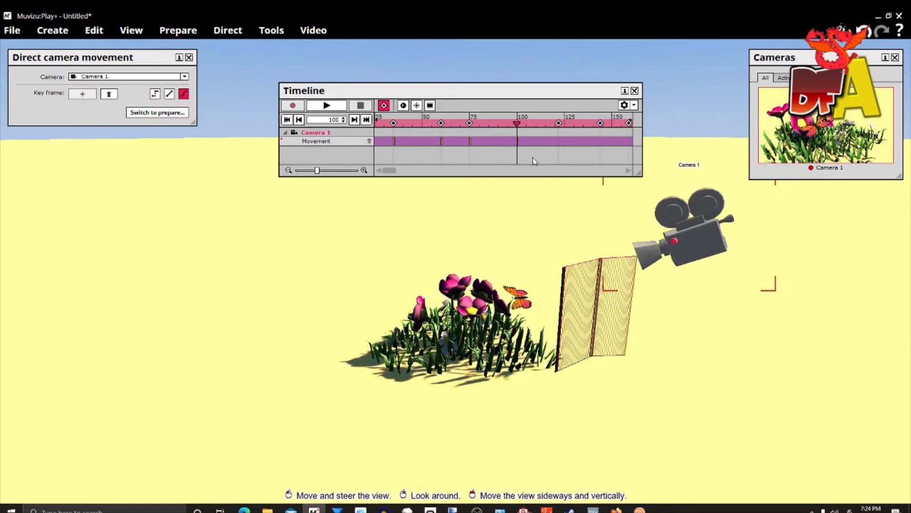
Add a movement key frame for Camera 1 at frame 122, keeping its current position
drag(517, 123, 558, 124)
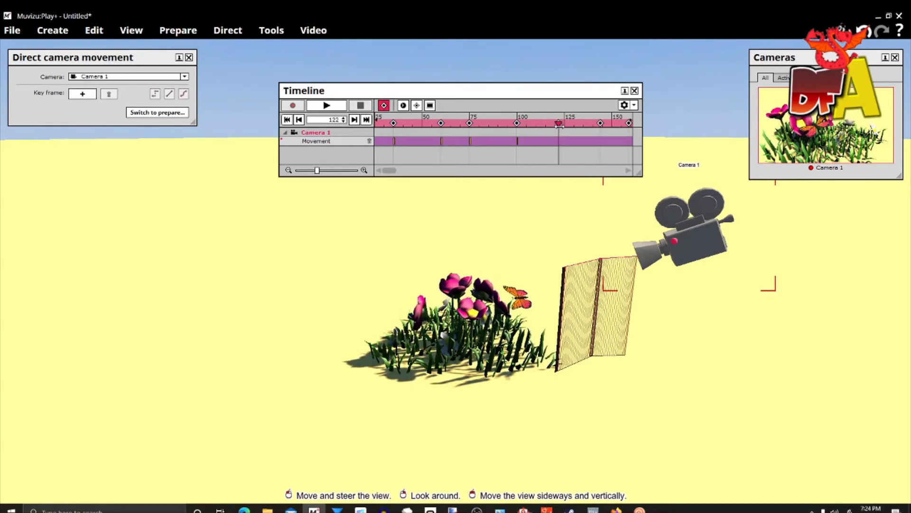
click(83, 93)
Add a camera movement key frame at frame 144, moving Camera 1 in beside the flowers and rotating it towards the butterfly
click(460, 170)
click(460, 171)
click(459, 170)
drag(416, 123, 455, 124)
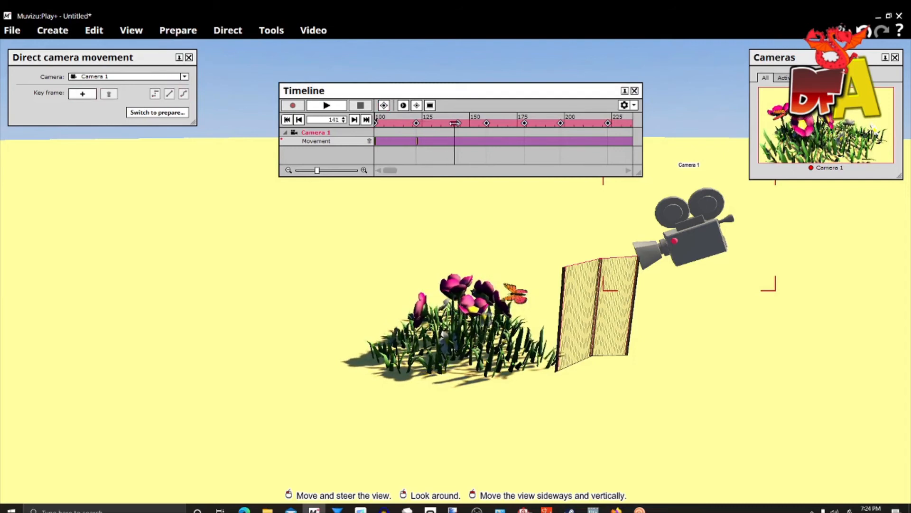
click(84, 94)
drag(695, 240, 601, 287)
right_drag(600, 287, 634, 280)
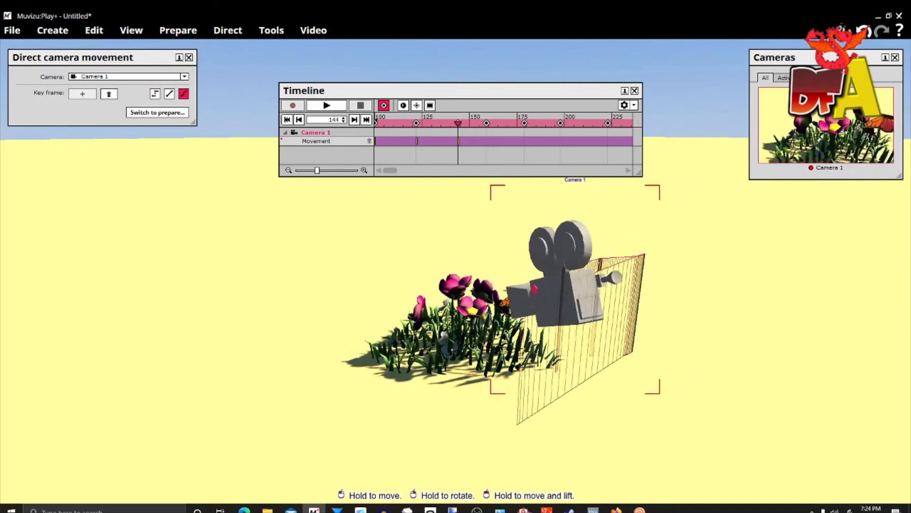
right_drag(570, 294, 535, 296)
drag(535, 296, 524, 328)
right_drag(524, 327, 526, 332)
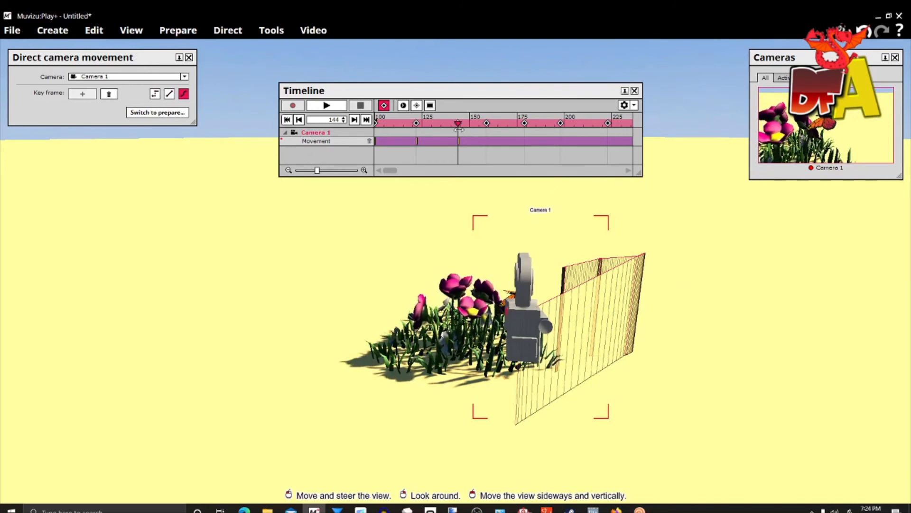
Add camera movement key frames at frames 159 and 179, moving Camera 1 at frame 179 to the other side of the flowers to follow the butterfly
drag(458, 125, 487, 126)
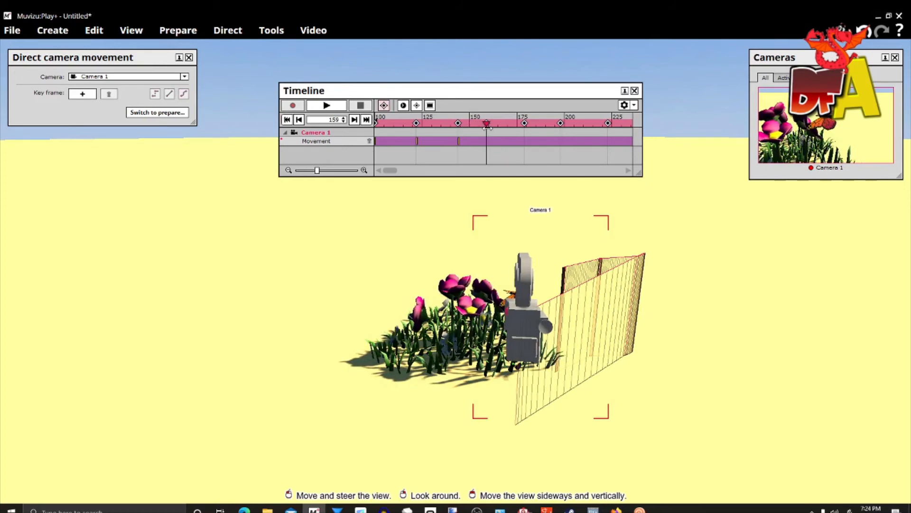
click(83, 94)
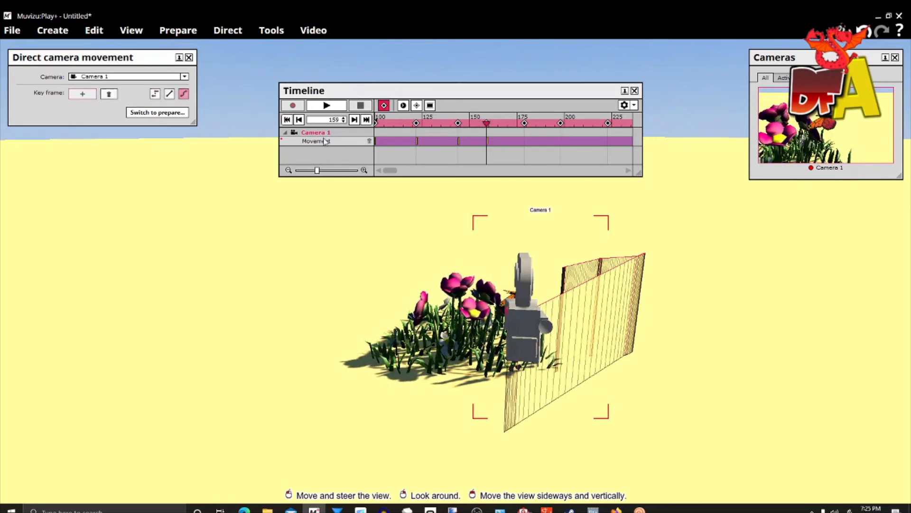
click(475, 171)
click(447, 124)
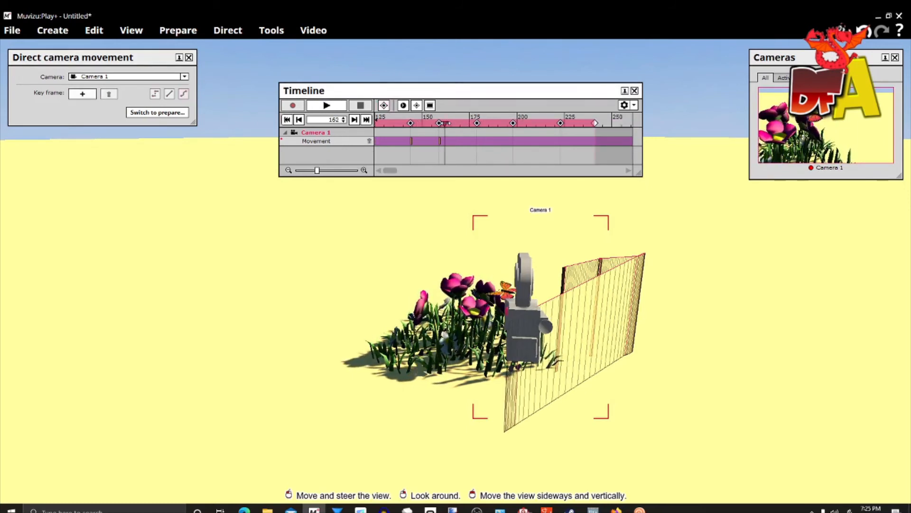
drag(459, 123, 477, 123)
click(85, 96)
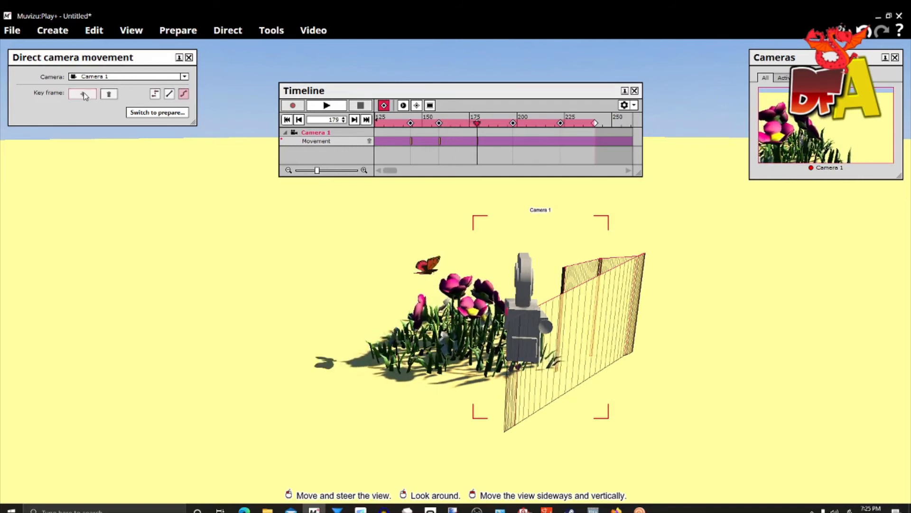
drag(526, 270, 390, 240)
mouse_move(401, 266)
right_down()
mouse_move(413, 261)
mouse_move(389, 268)
right_up()
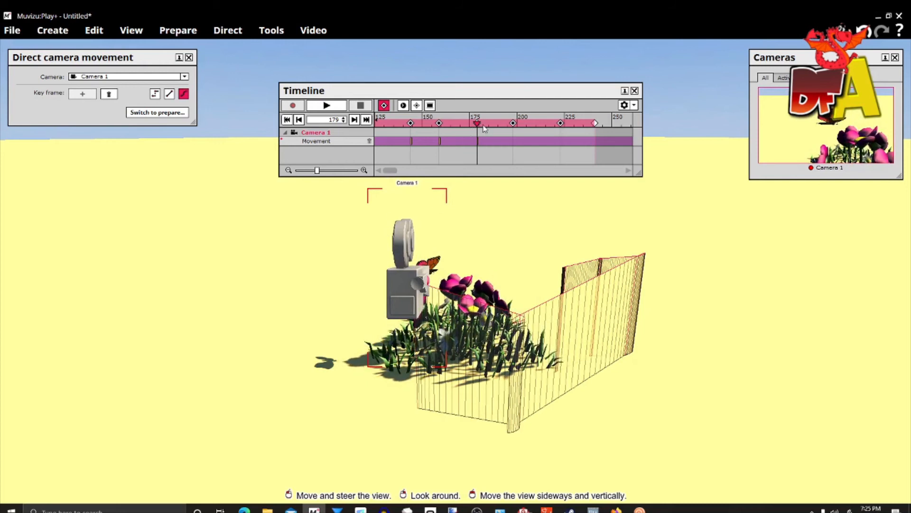
Add camera movement key frames at frames 197 and 223, turning Camera 1 at frame 223 to frame the butterfly on its flower
drag(479, 123, 511, 123)
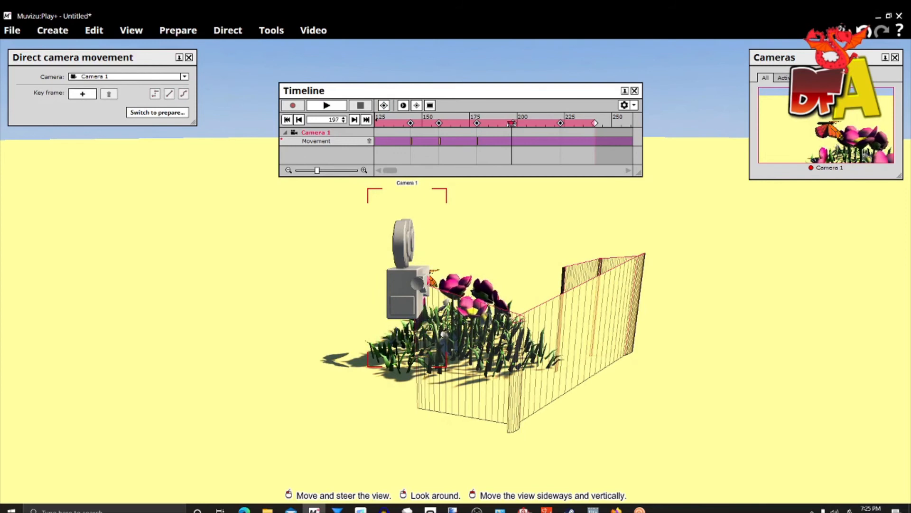
click(83, 93)
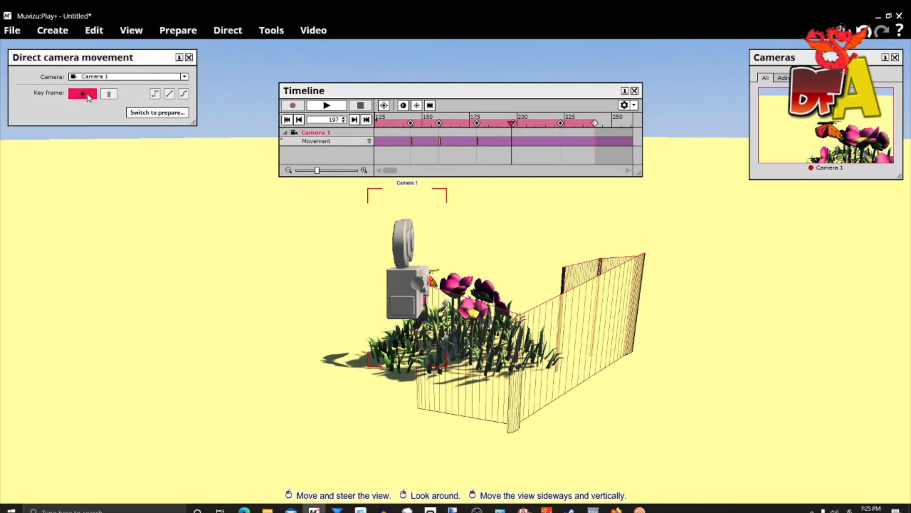
drag(512, 123, 549, 124)
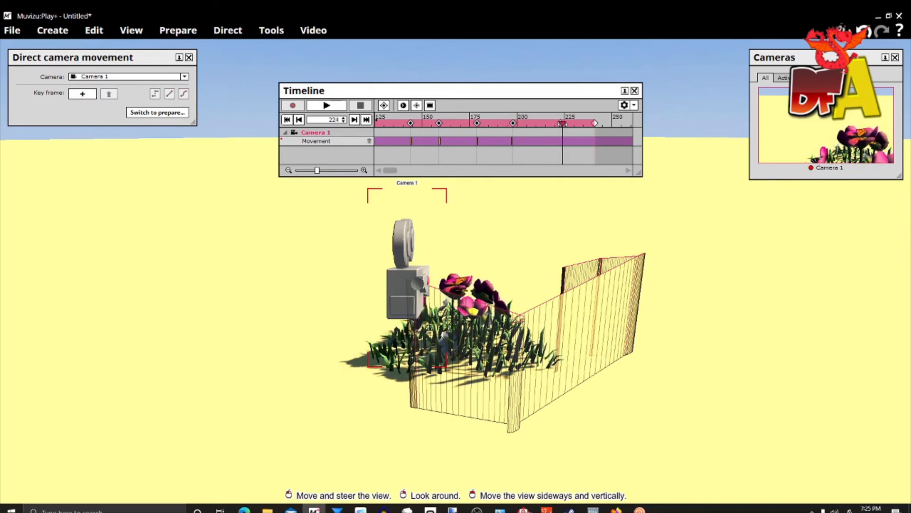
click(83, 93)
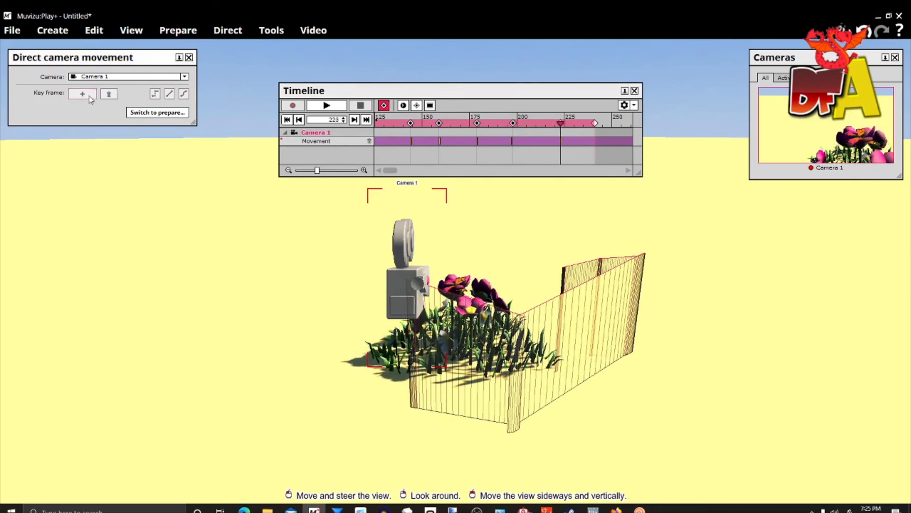
right_drag(410, 288, 447, 272)
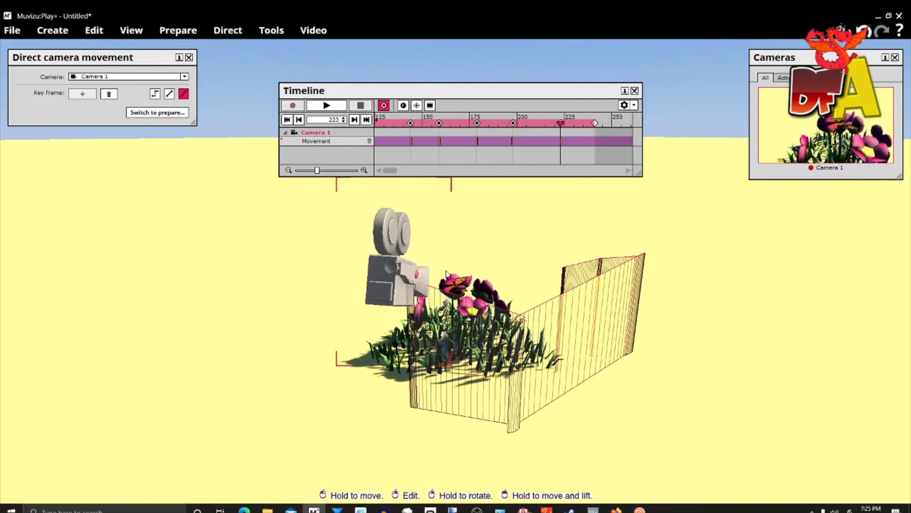
Move and enlarge the Cameras preview window, and shift the Timeline clear of it
drag(821, 53, 194, 142)
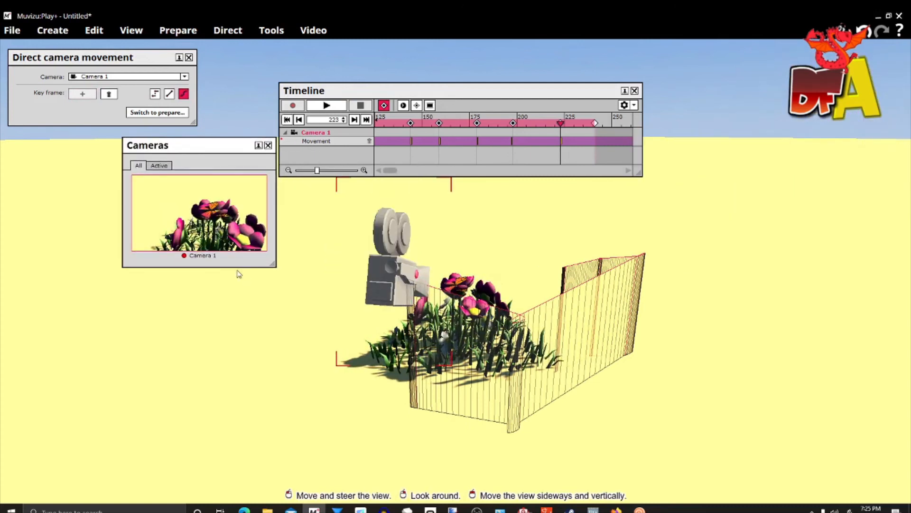
drag(273, 264, 526, 400)
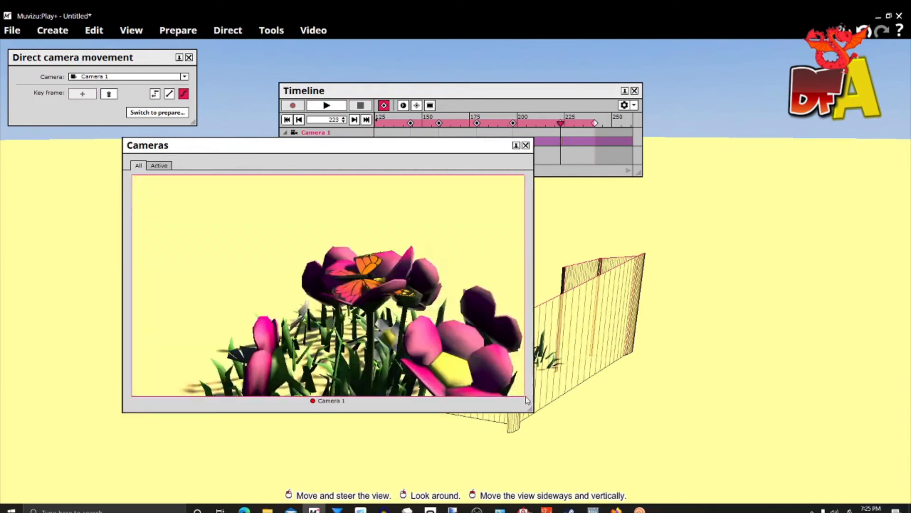
drag(458, 89, 616, 81)
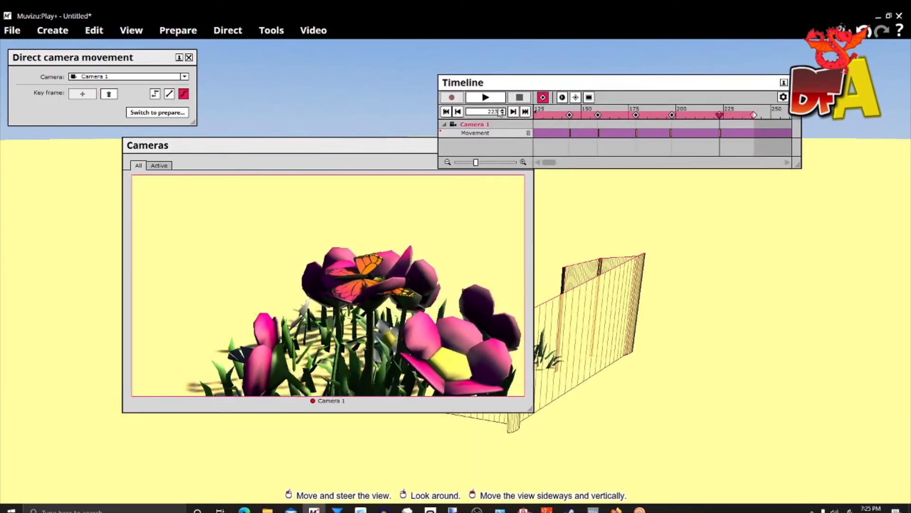
Play the animation from frame 0 to review the butterfly's flight through Camera 1
click(446, 111)
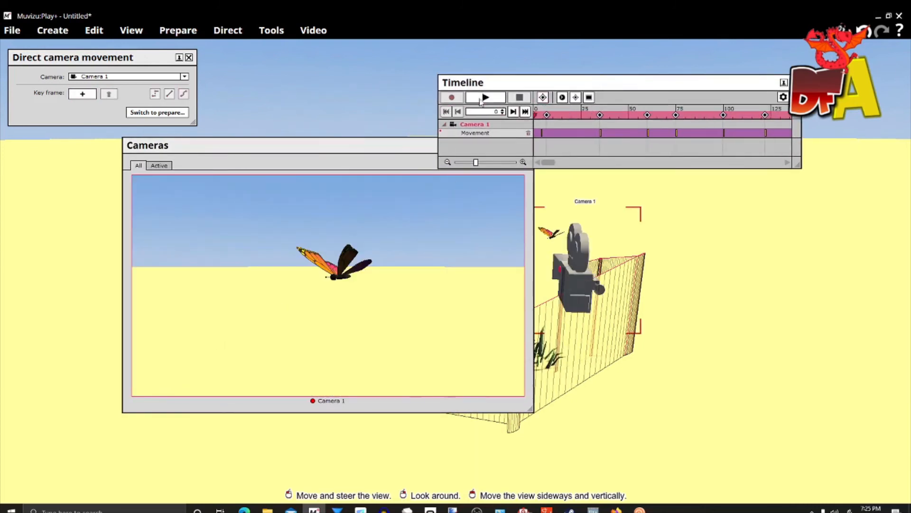
click(481, 99)
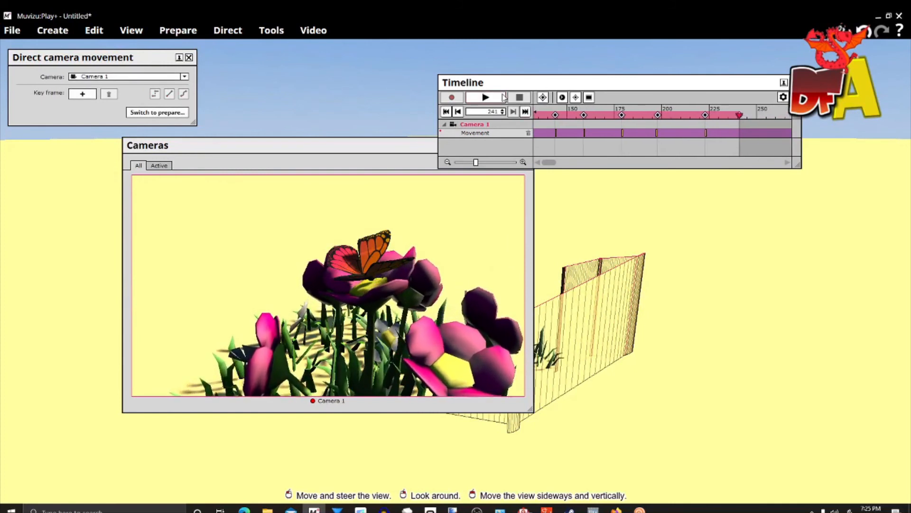
right_drag(653, 267, 679, 274)
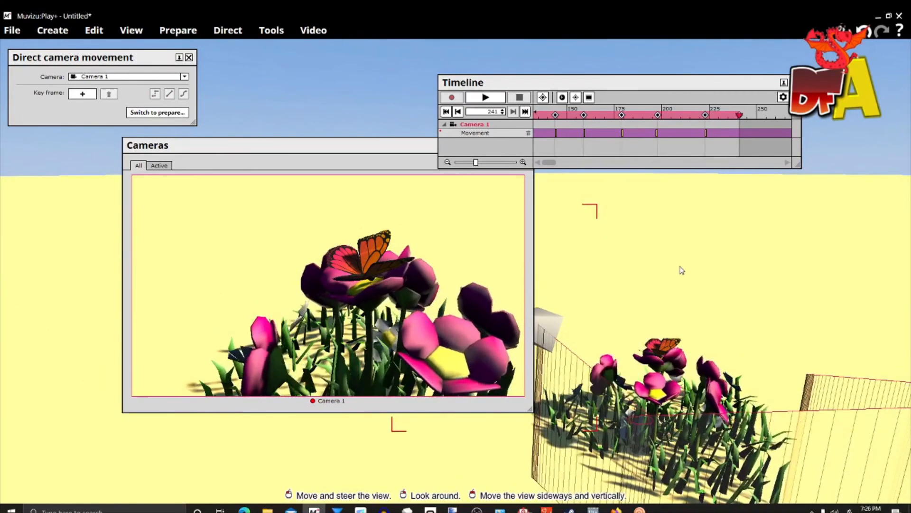